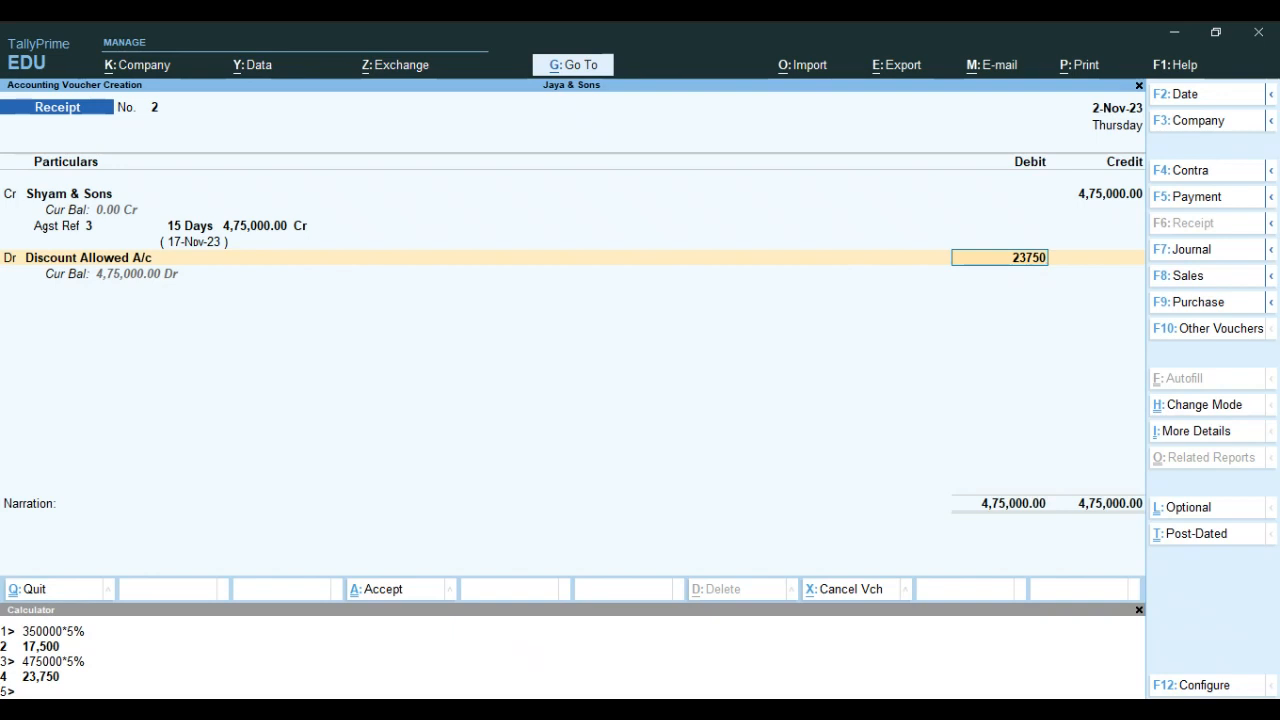
Set the debit amount of Discount Allowed A/c in the receipt voucher to 23750
key("Return")
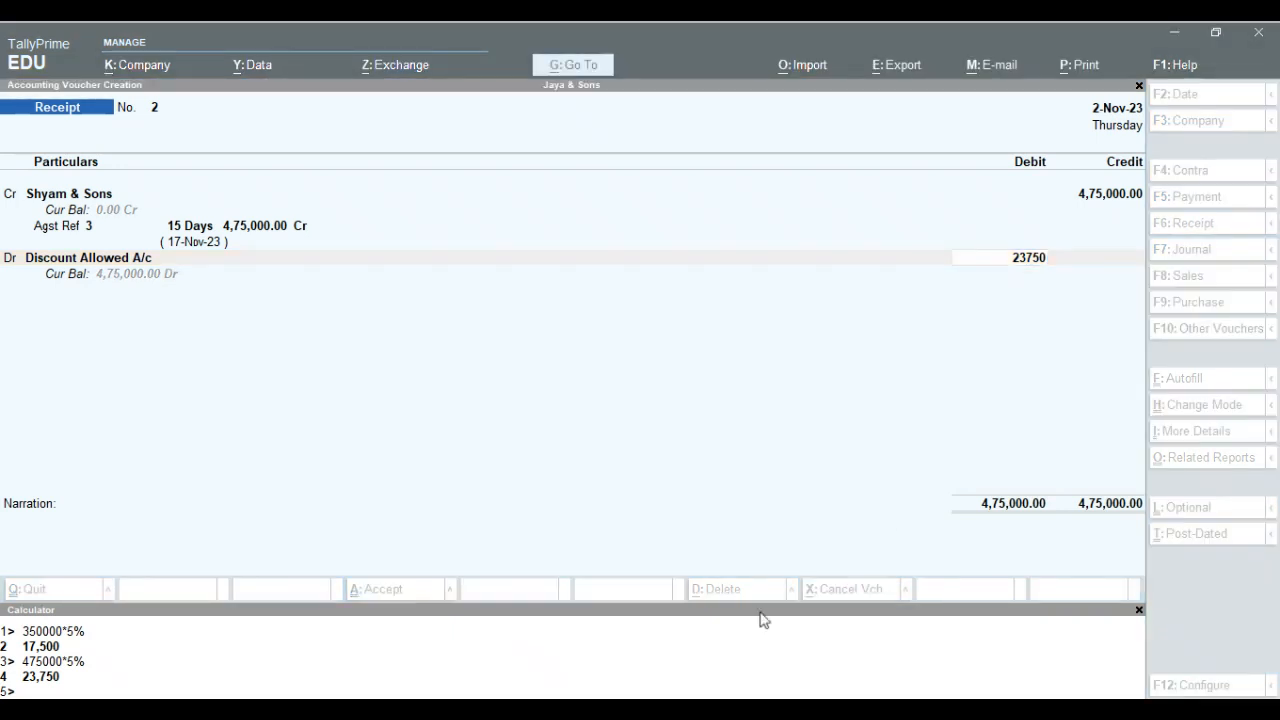
left_click(939, 617)
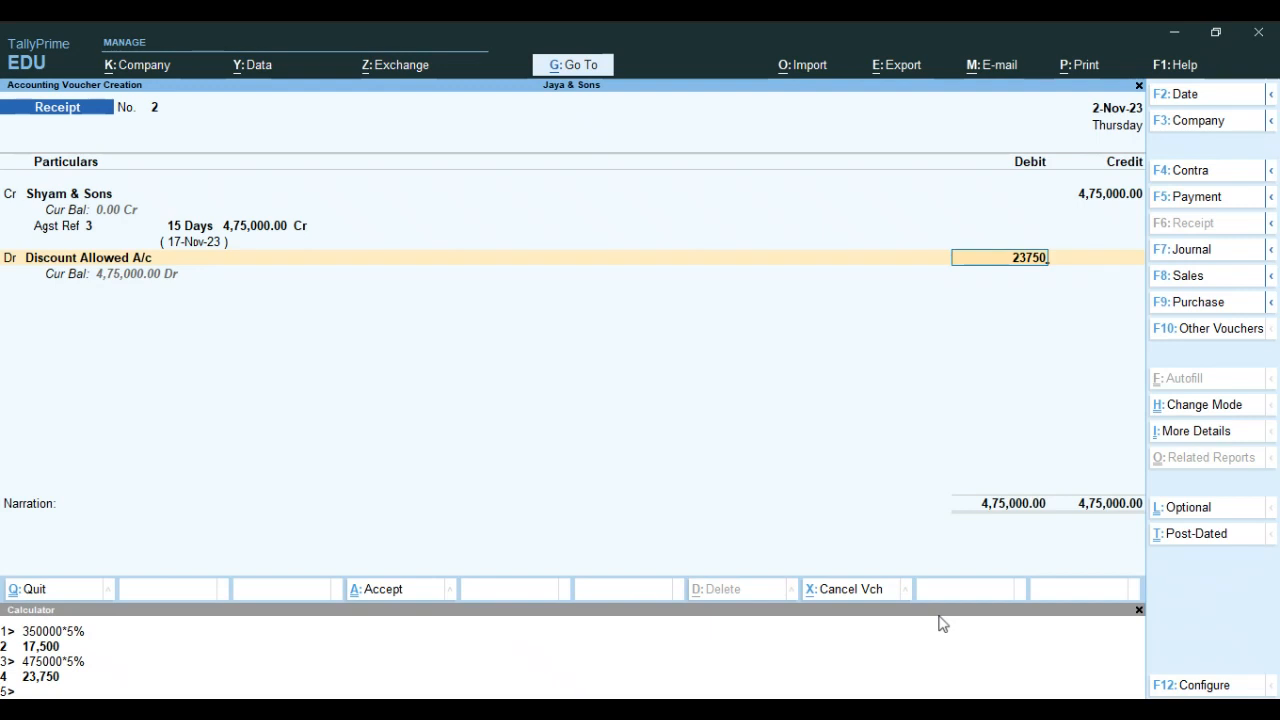
key("BackSpace")
type("23750")
key("Return")
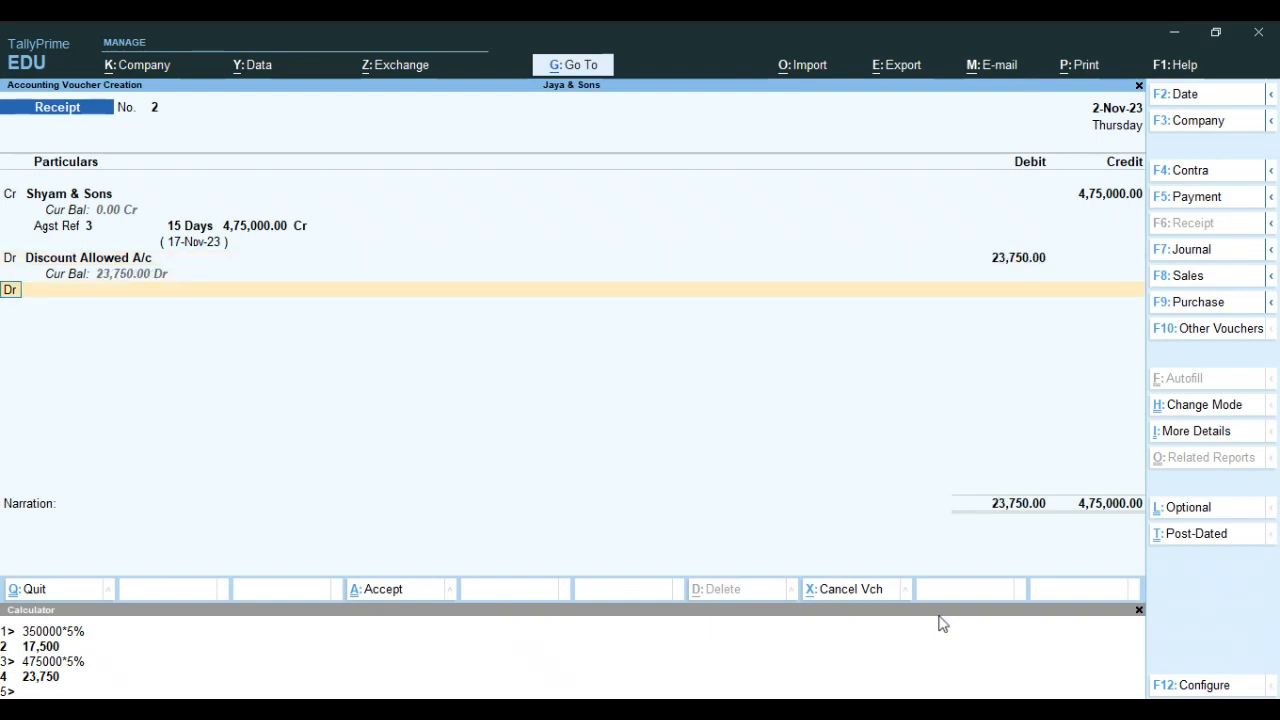
Add a debit line for State Bank of India A/c with the balancing amount of 4,51,250.00
key("Return")
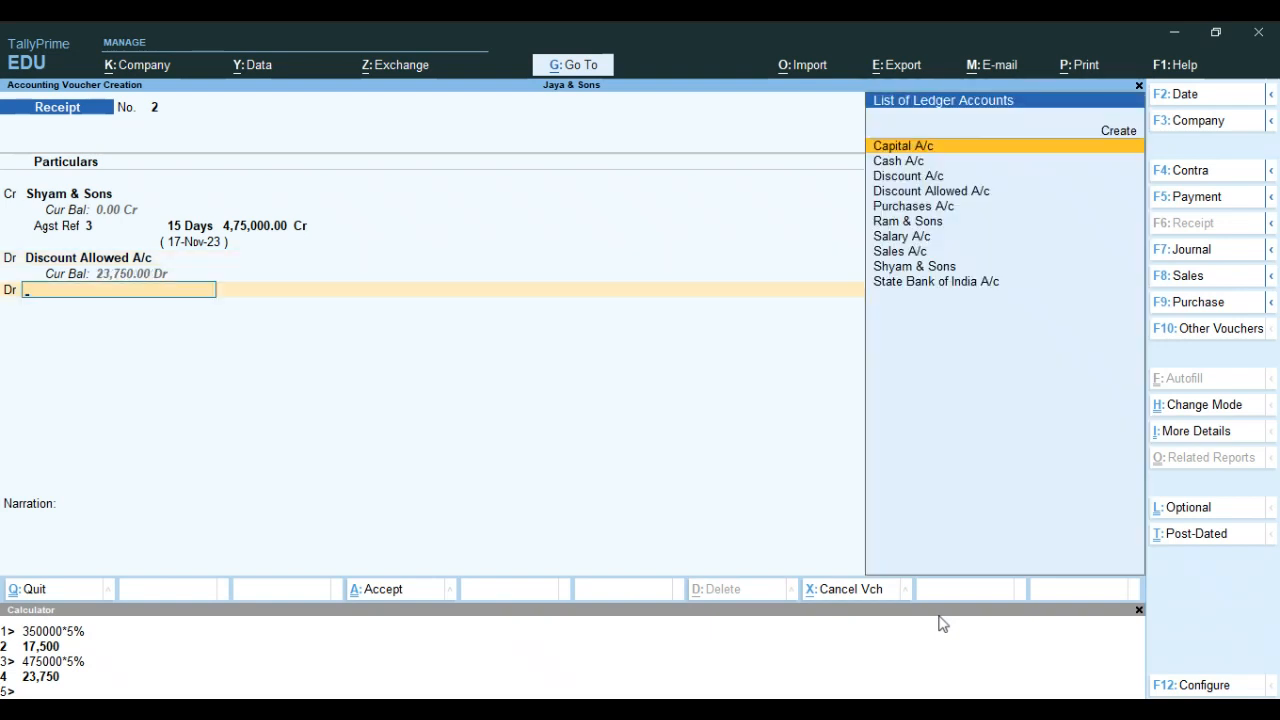
type("St")
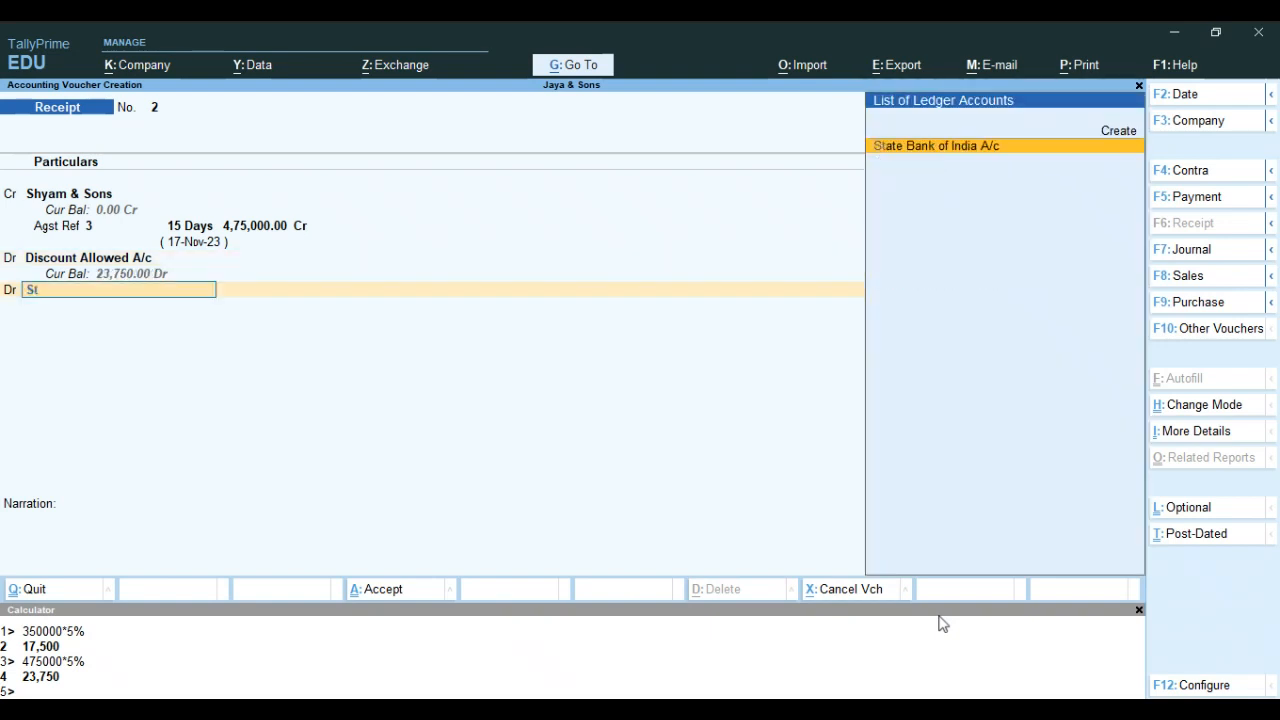
key("Return")
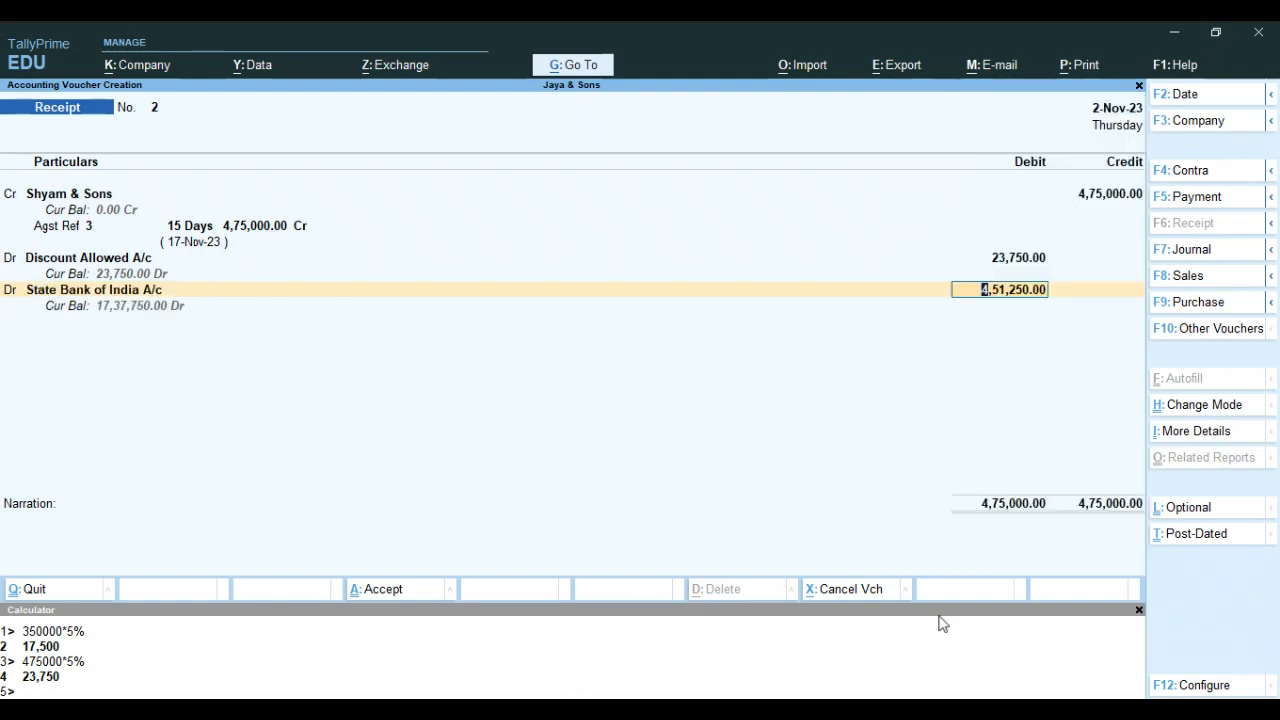
key("Return")
key("Return")
Complete the bank allocation as Cheque/DD dated 2-Nov-23 with blank instrument number and bank name, and save the receipt voucher
key("Return")
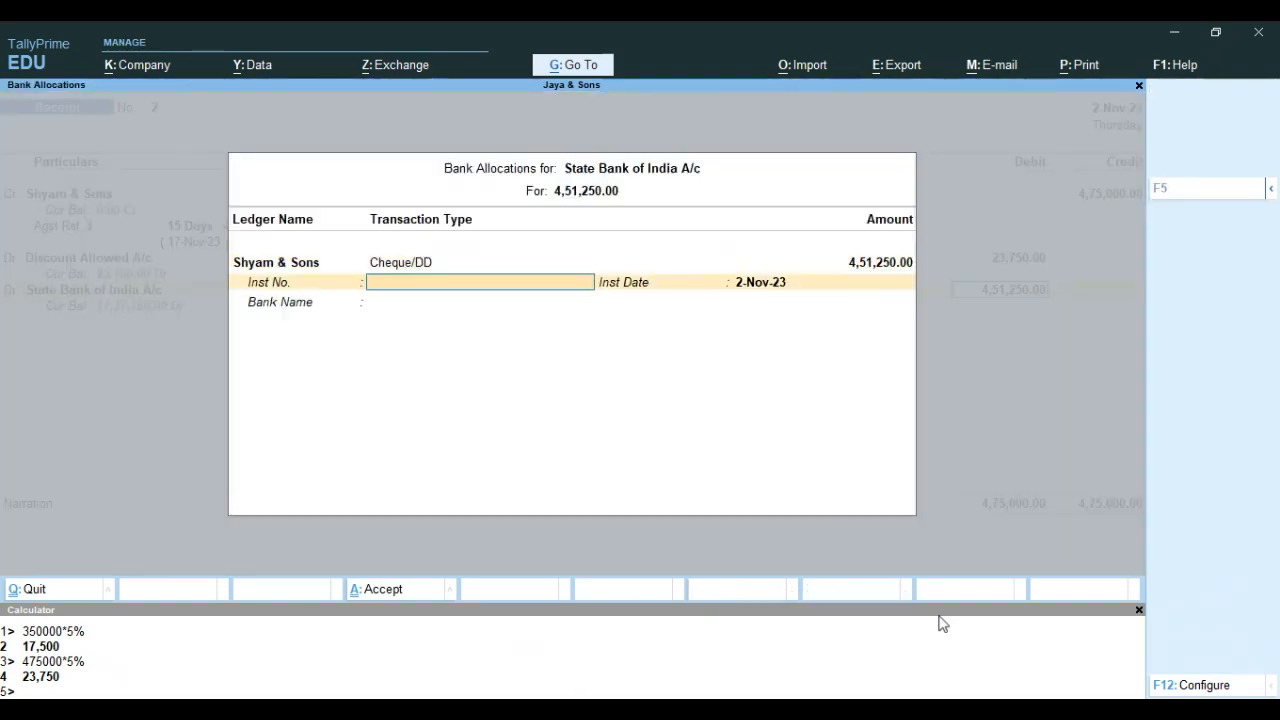
key("Return")
key("Return")
key("Return")
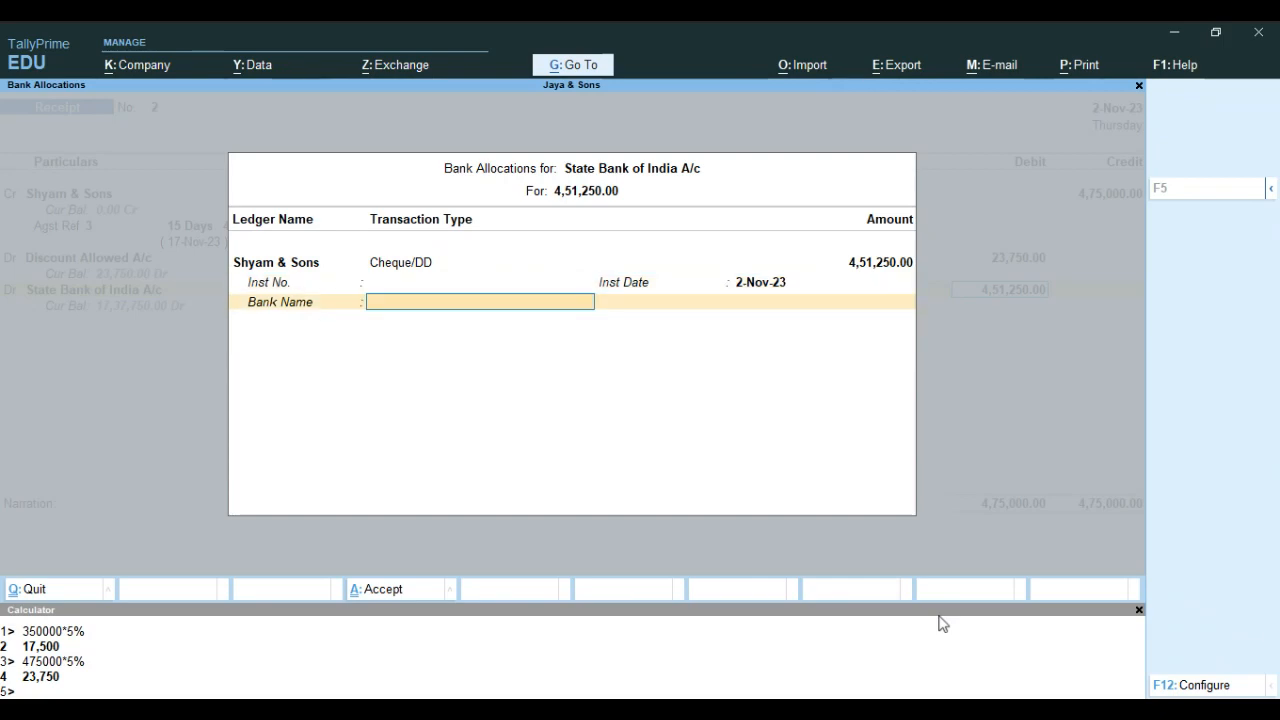
key("Return")
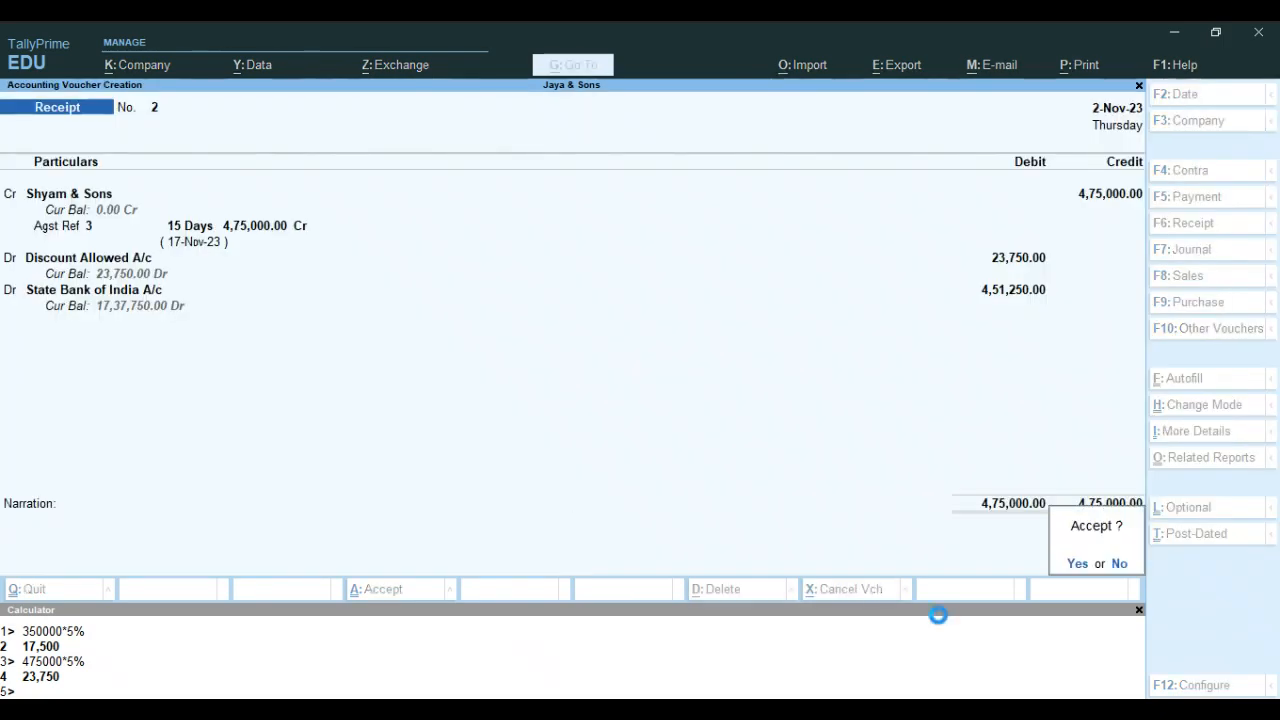
key("Return")
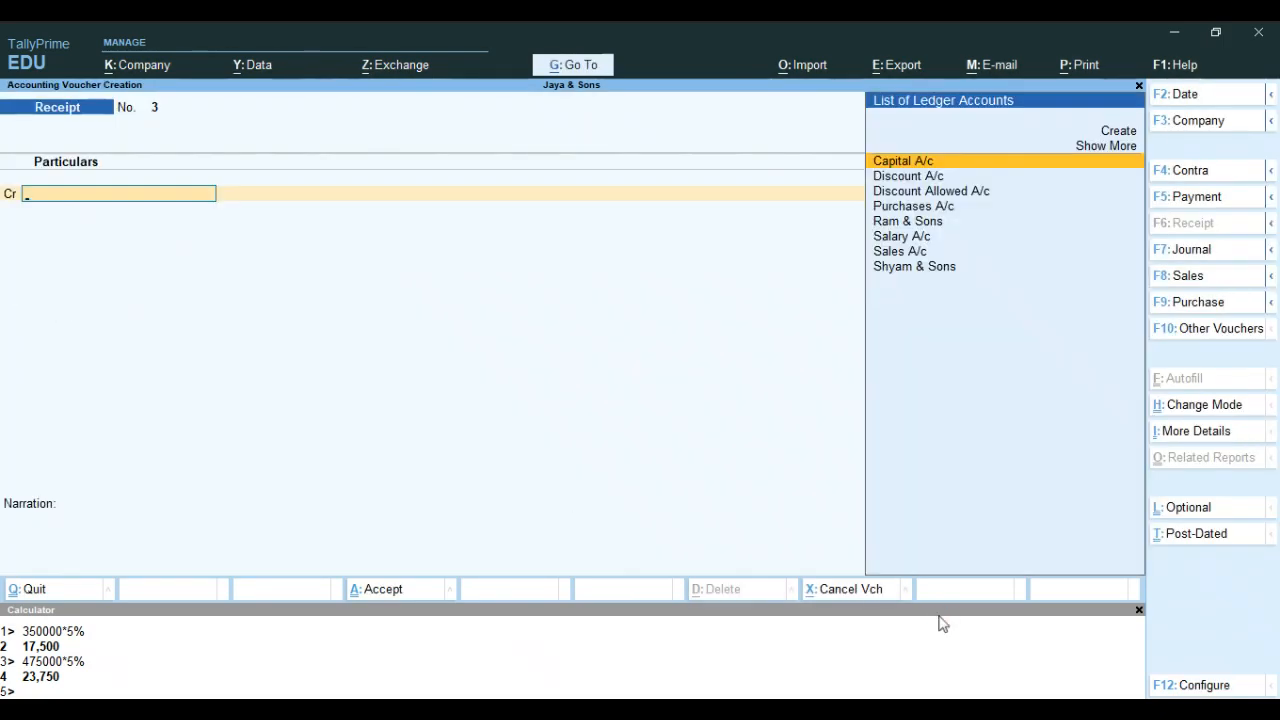
Leave voucher entry and open the Profit & Loss A/c to examine the indirect expenses and incomes
key("Escape")
key("Return")
key("Down")
key("Down")
key("Down")
key("Down")
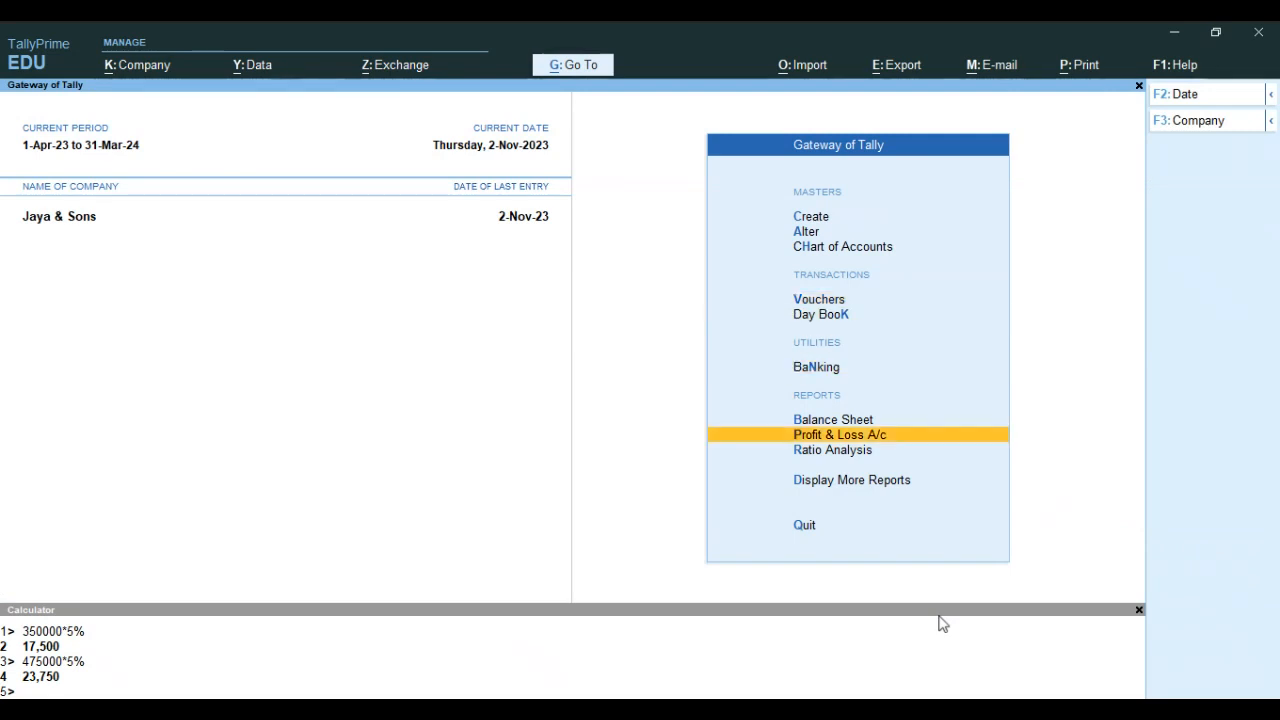
key("Return")
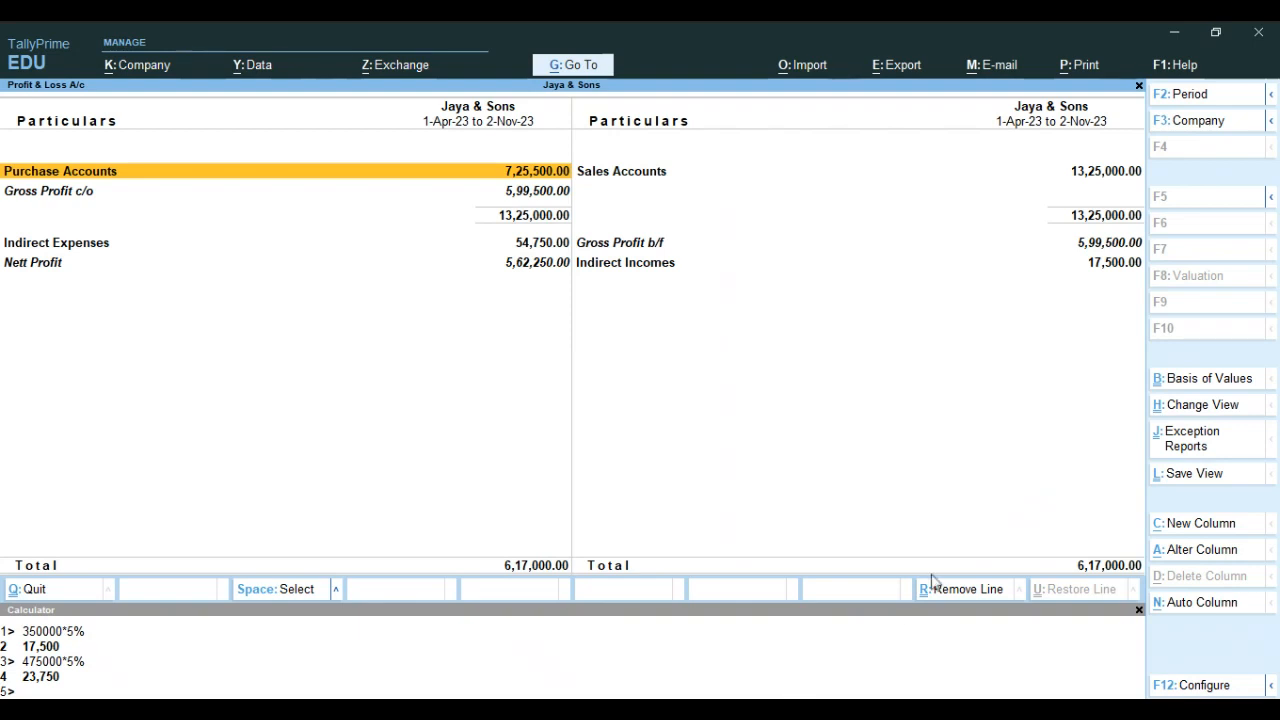
key("ctrl+n")
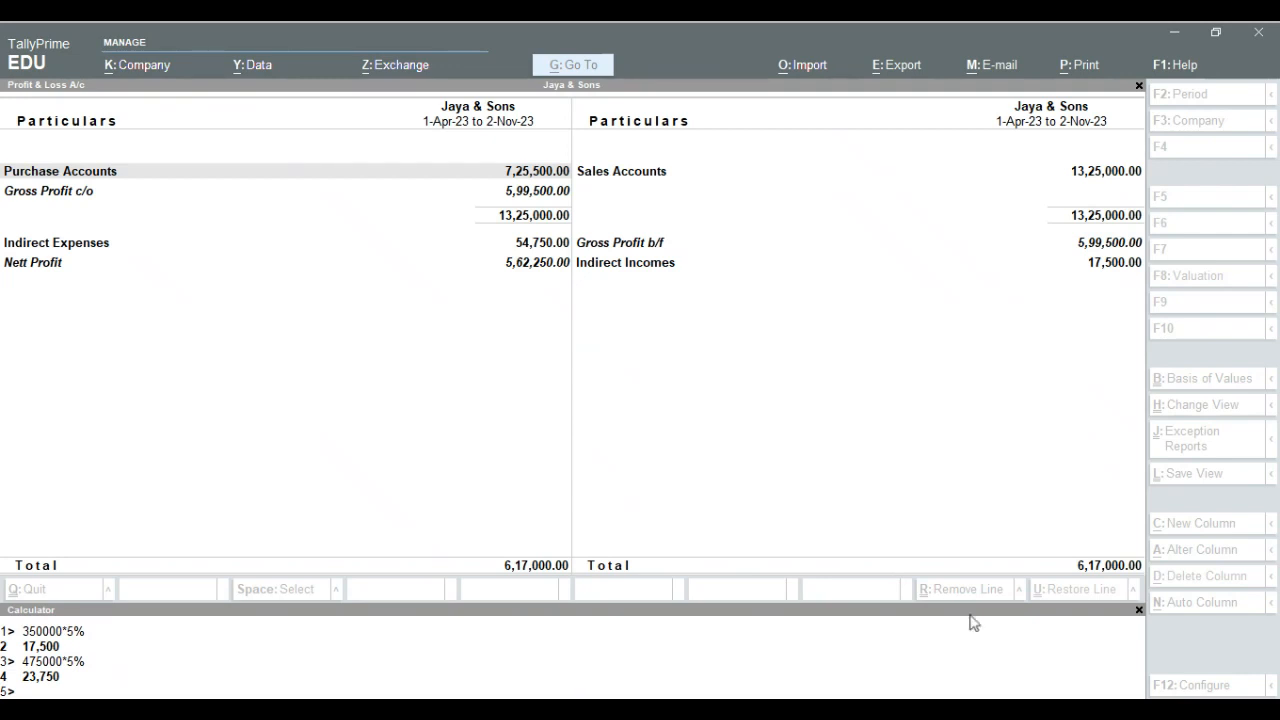
key("ctrl+m")
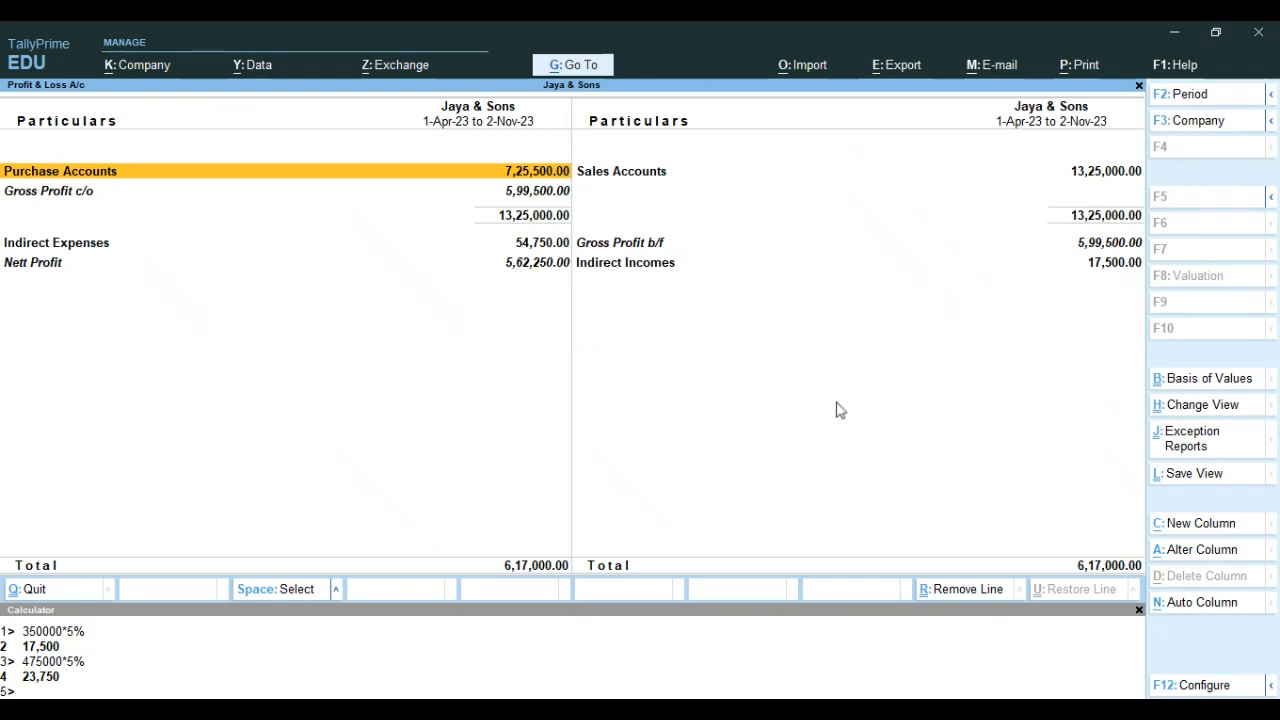
Close the Profit & Loss A/c and open the Day Book
key("Escape")
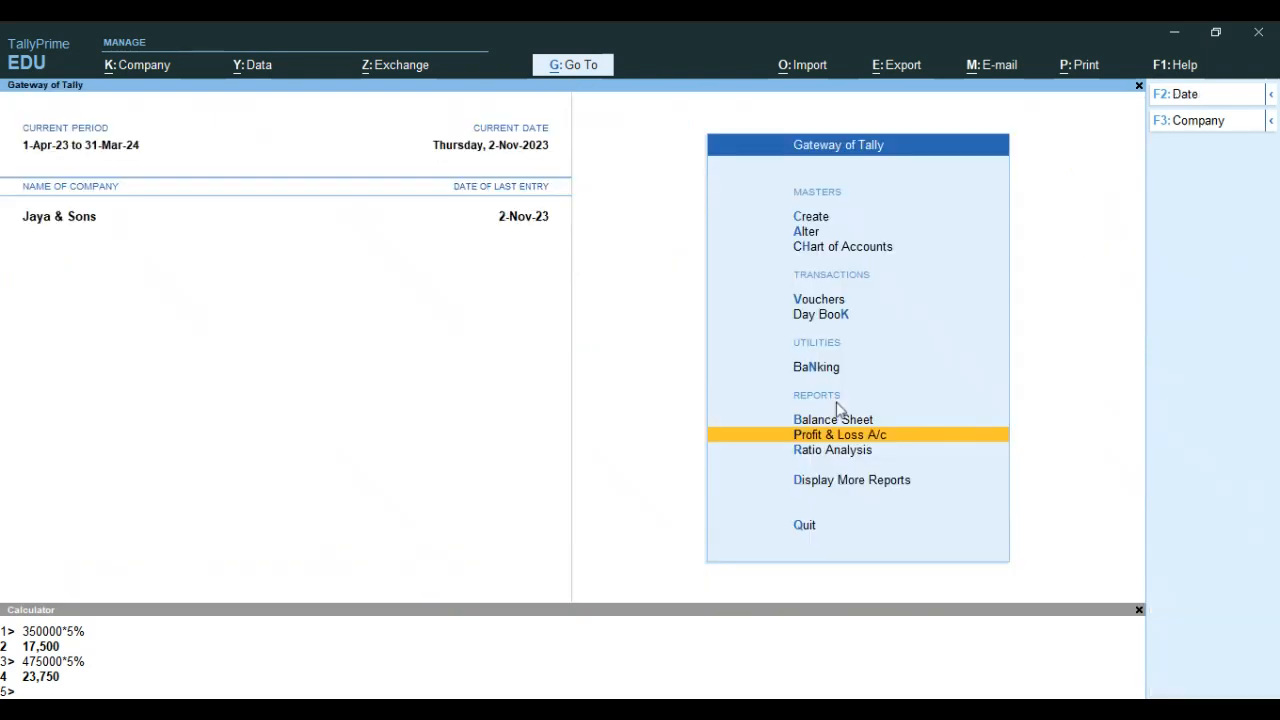
key("Up")
key("Up")
key("Up")
key("Up")
key("Down")
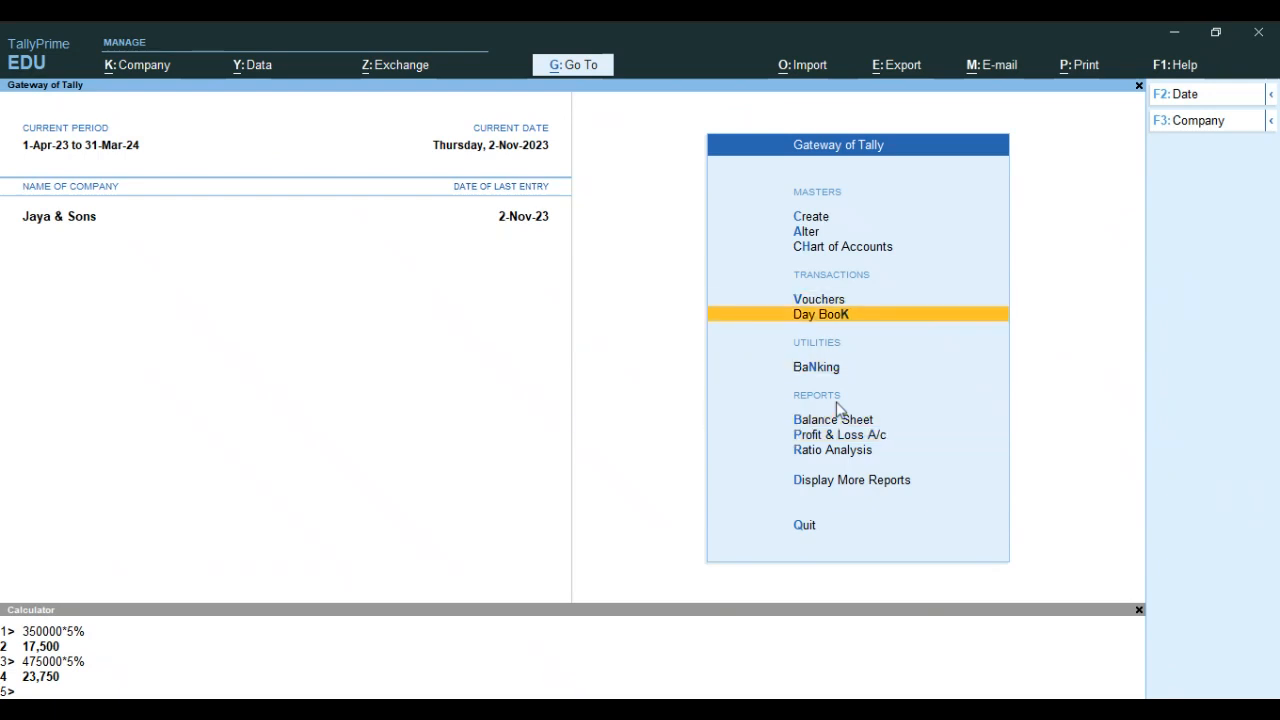
key("Return")
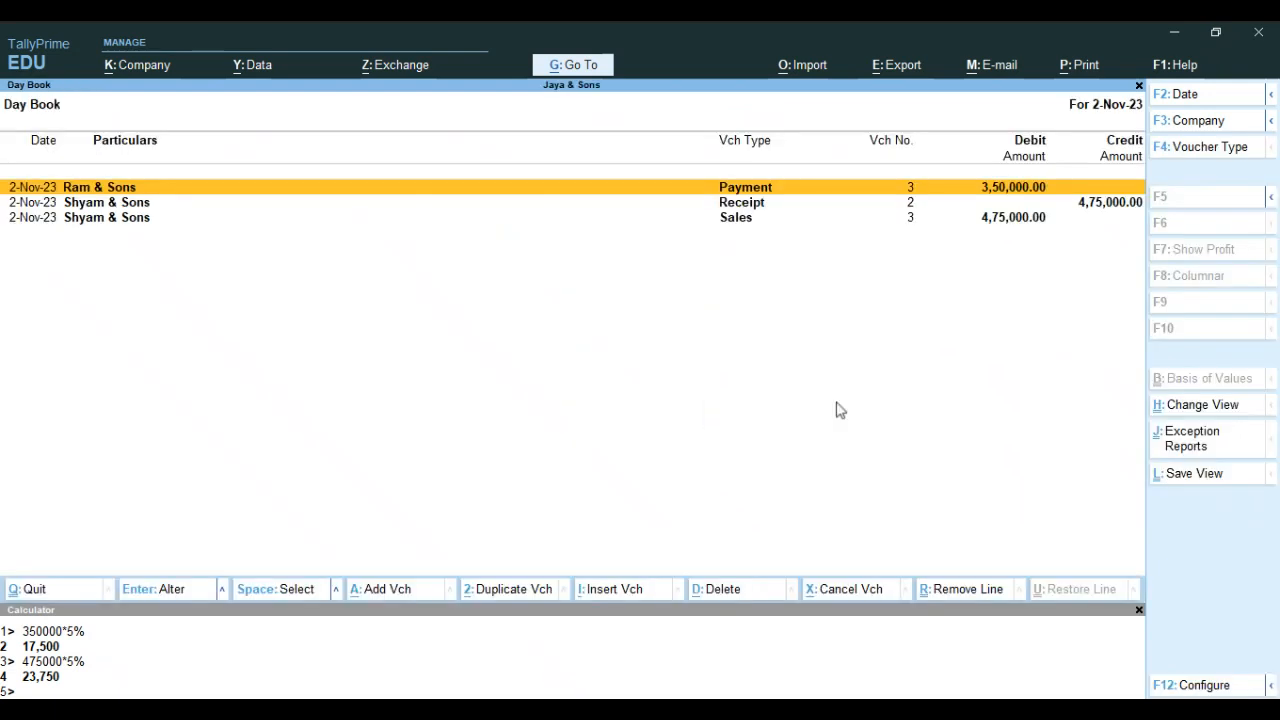
Set the Day Book period from 1-4-2023 to 2-11-2023 and show the vouchers in detailed format
key("alt+F2")
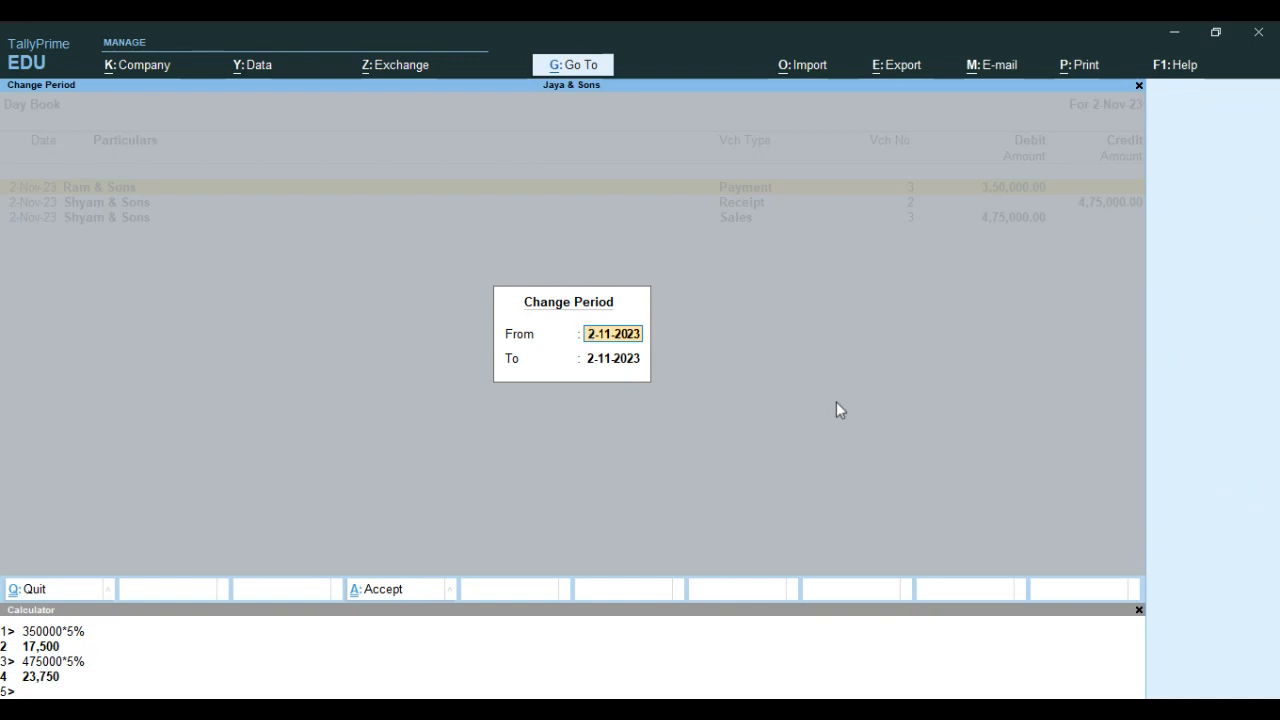
type("1.04")
key("Return")
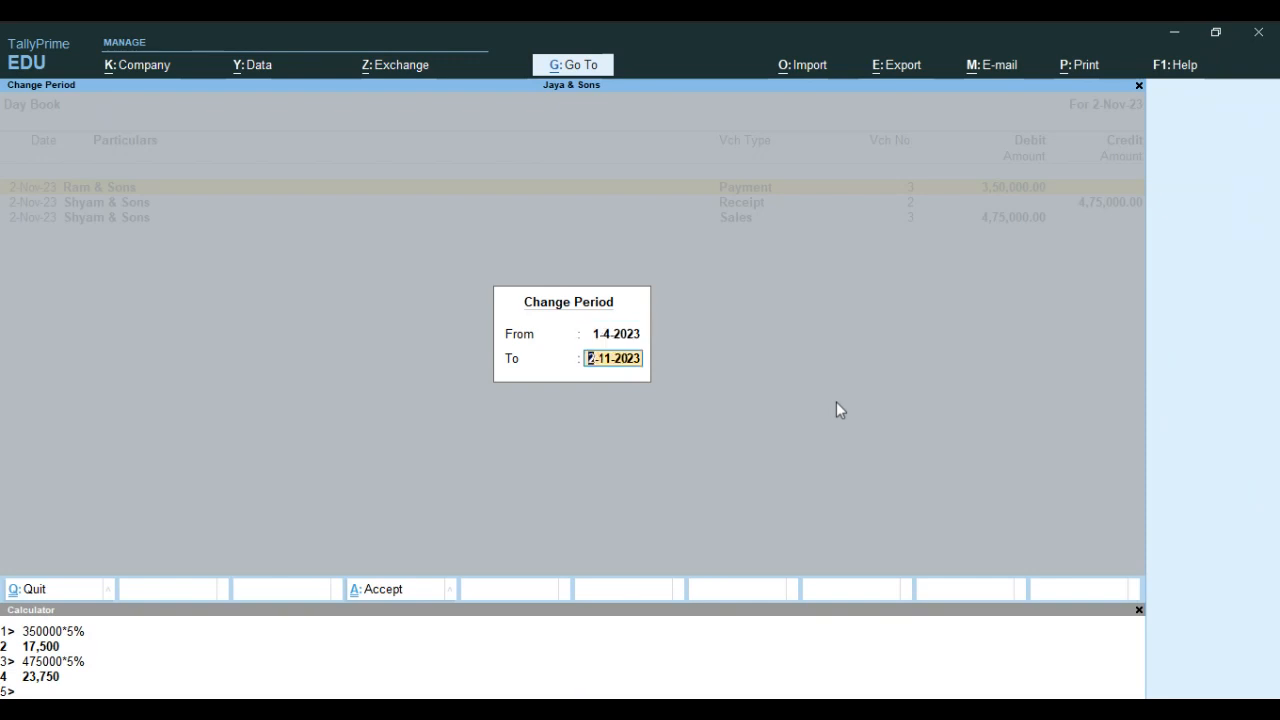
key("Return")
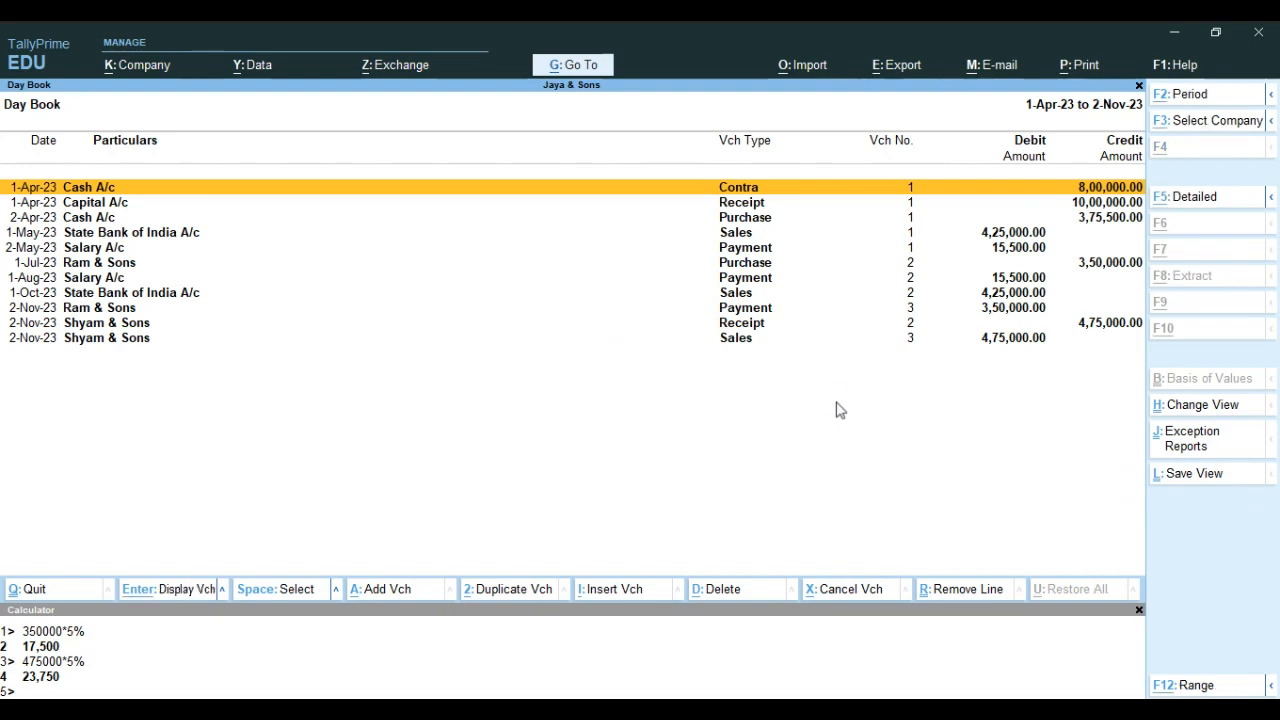
key("alt+F5")
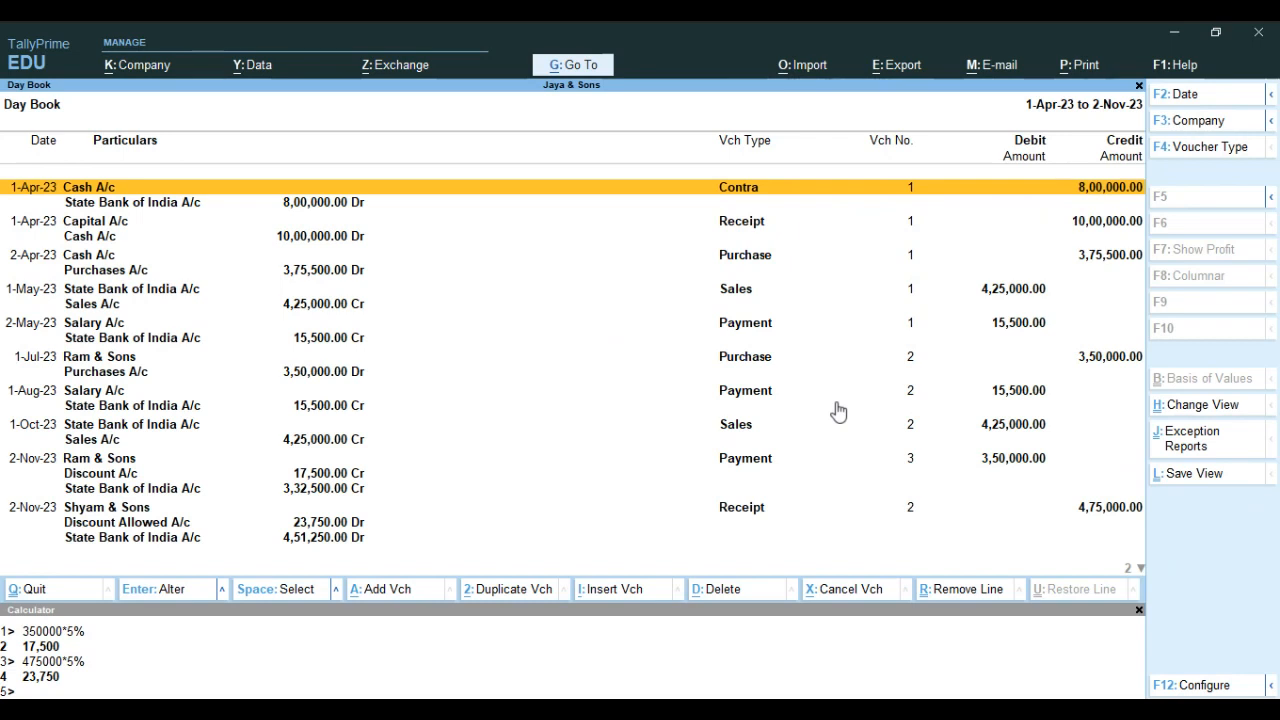
Filter the detailed Day Book to list only Receipt vouchers
key("F4")
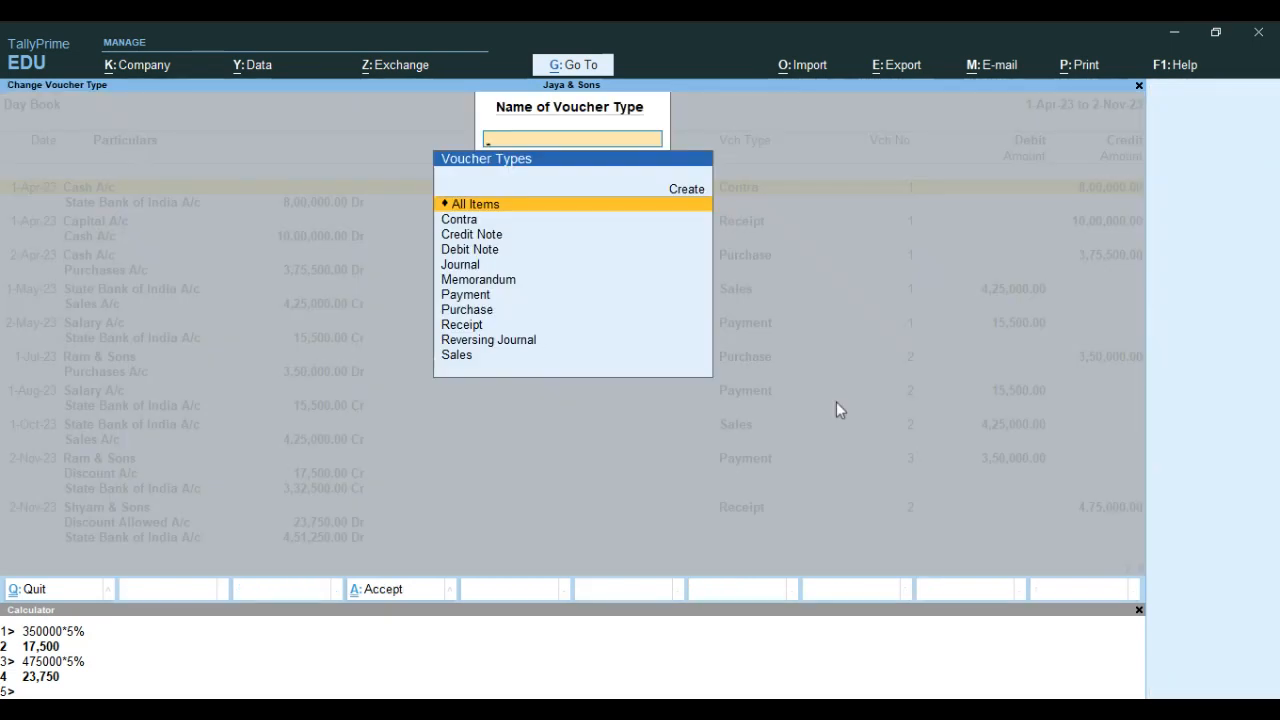
key("Down")
key("Down")
key("Down")
key("Down")
key("Down")
key("Down")
key("Down")
key("Down")
key("Down")
key("Up")
key("Return")
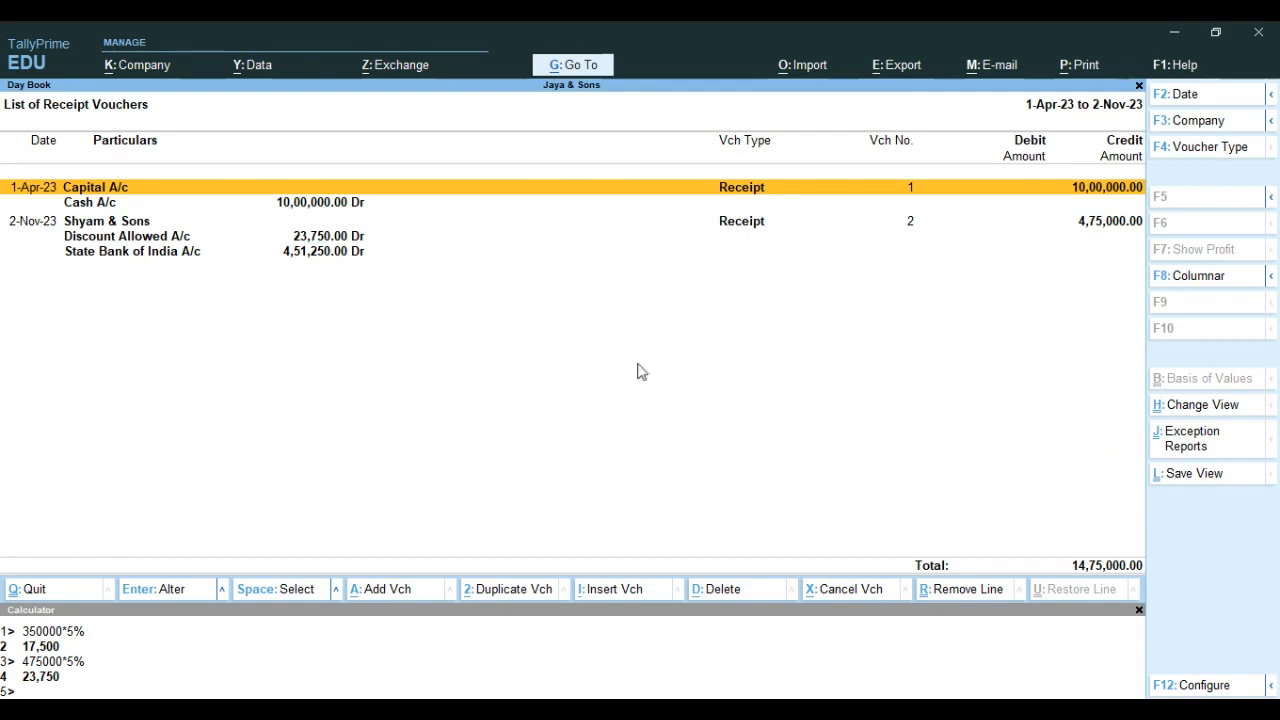
Close the receipt list, reopen the Day Book and set its period from 1-4-2023 to 2-11-2023
key("Escape")
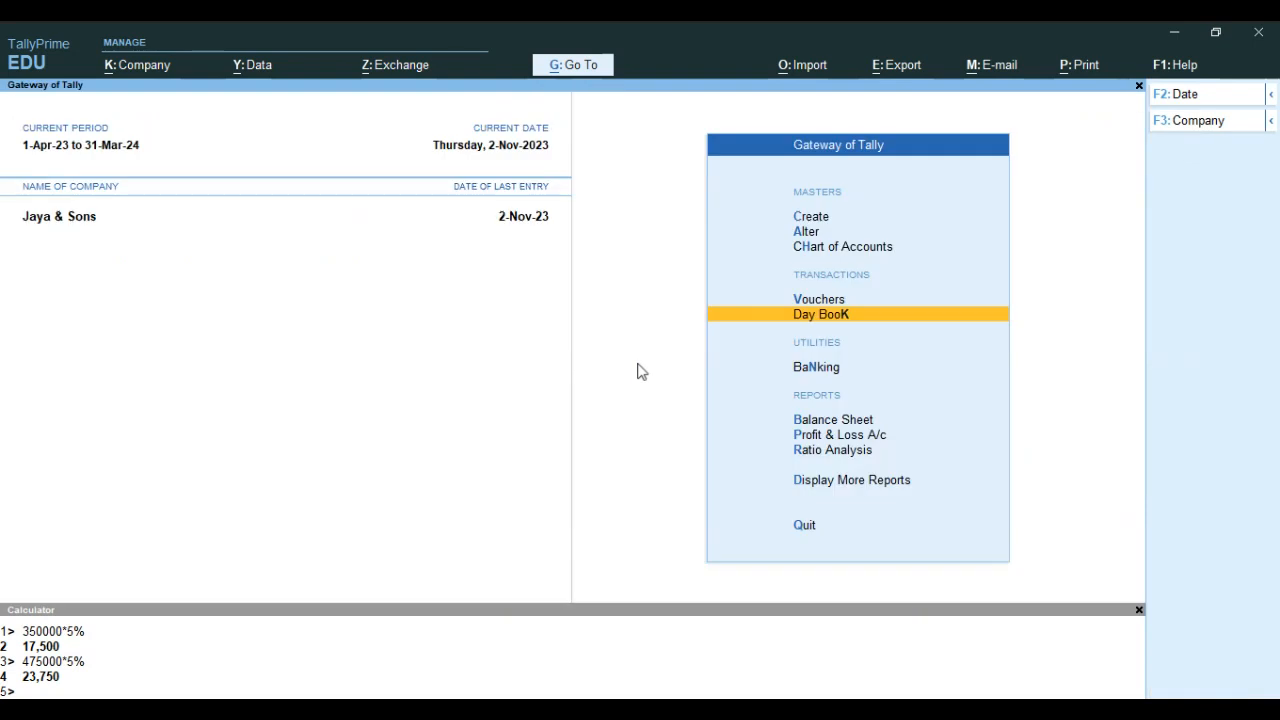
key("Return")
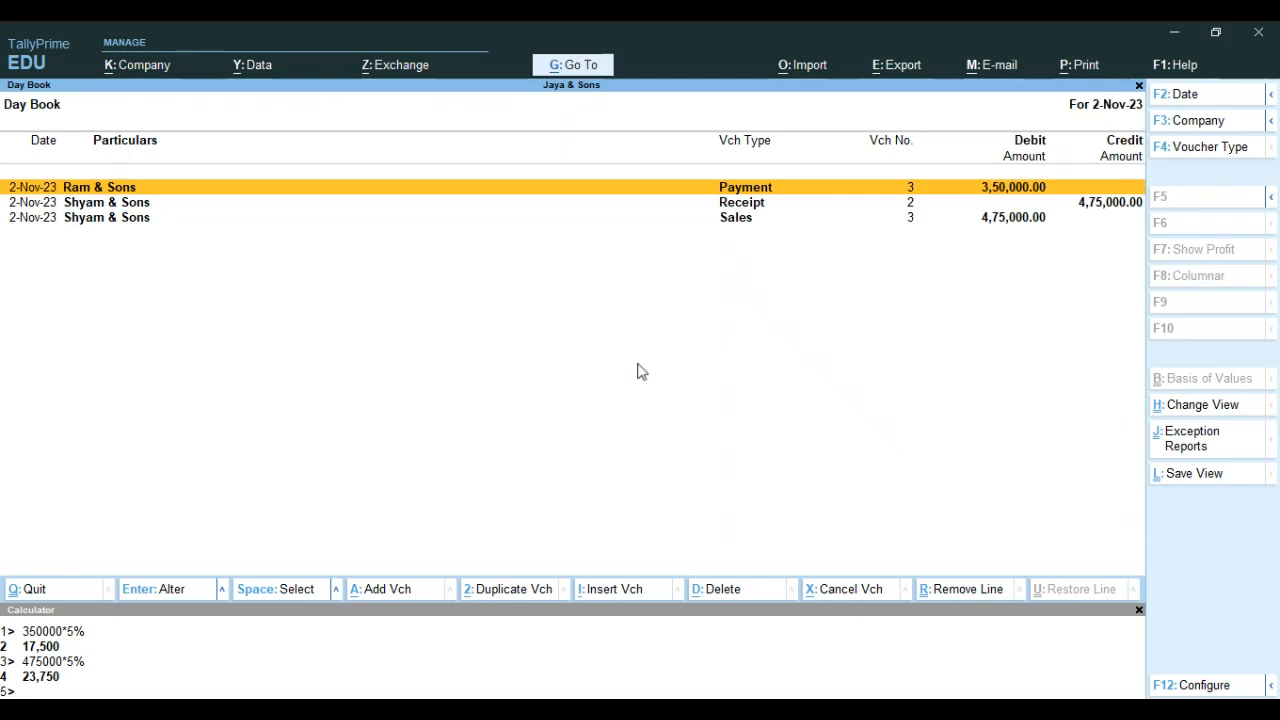
key("Escape")
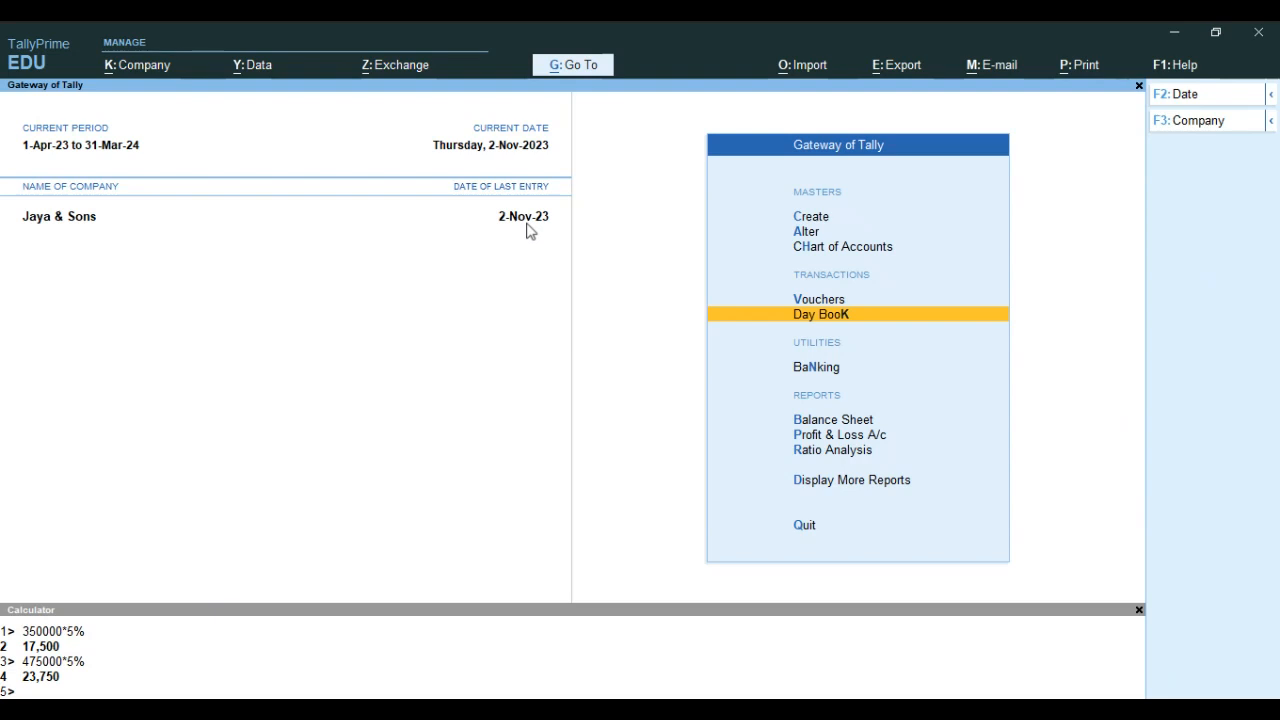
key("Return")
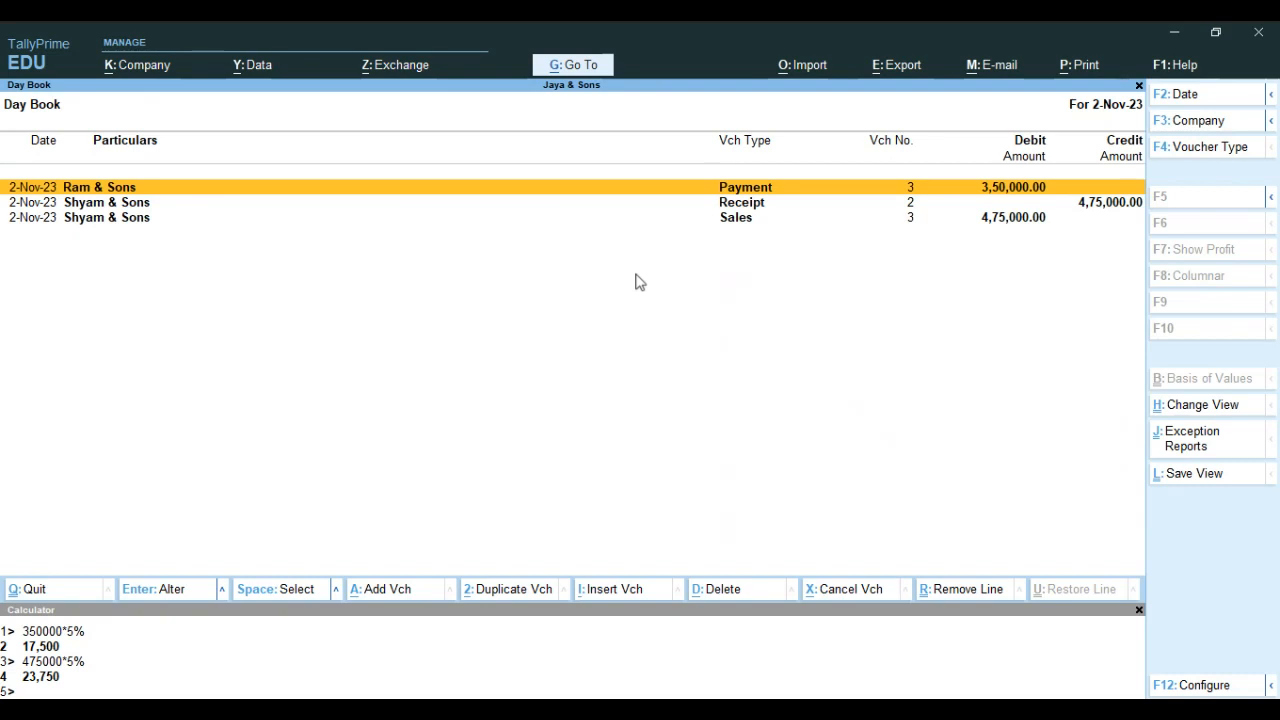
key("alt+F2")
type("1.4")
key("Return")
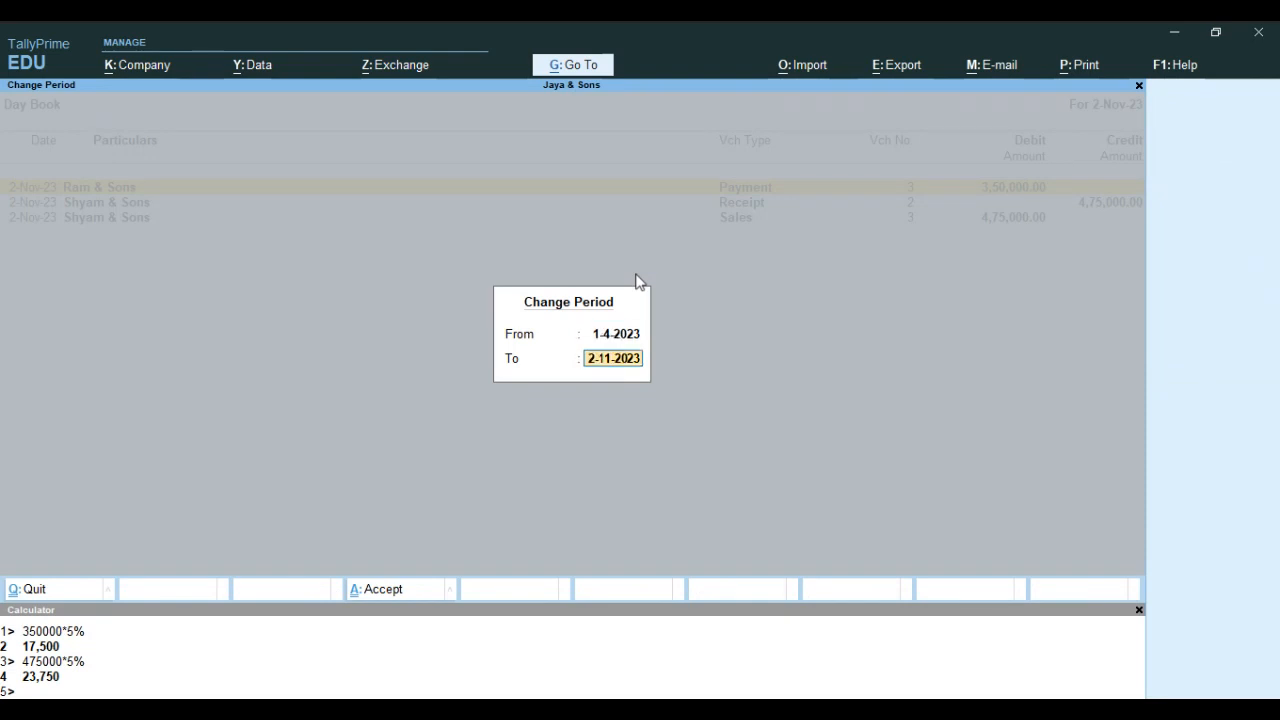
key("Return")
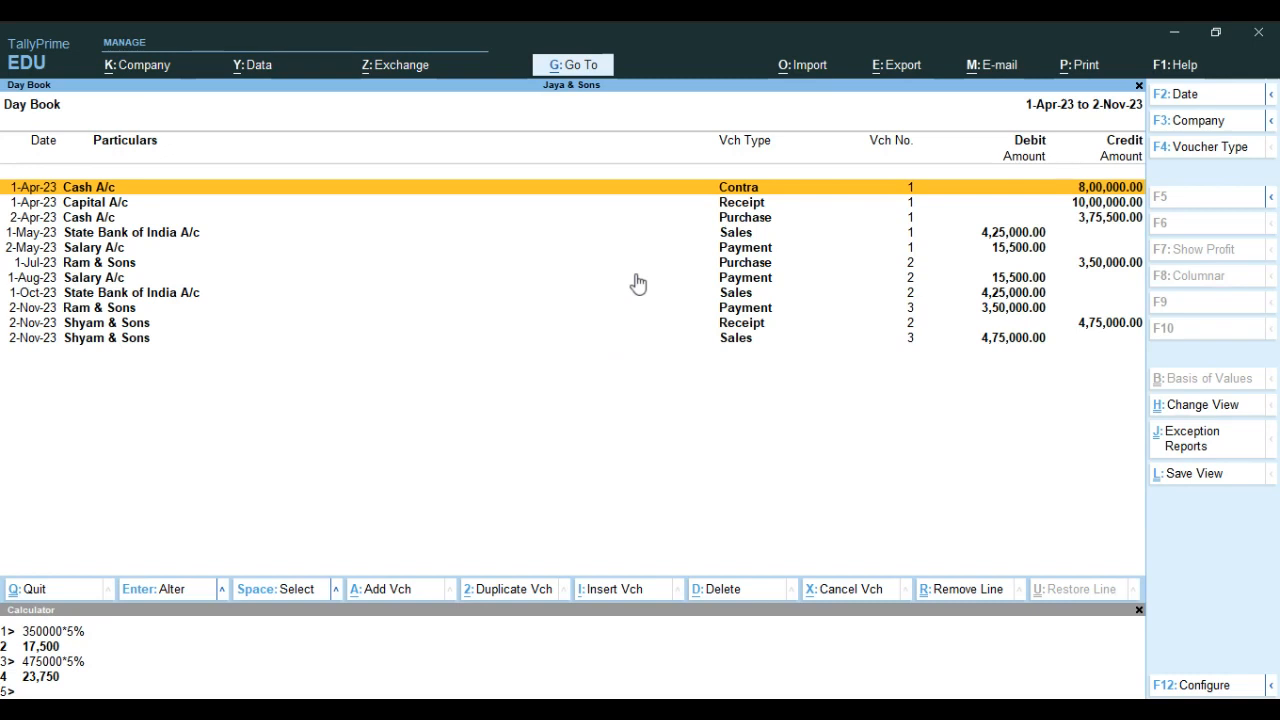
Filter the Day Book by voucher type to list only Purchase vouchers
key("F4")
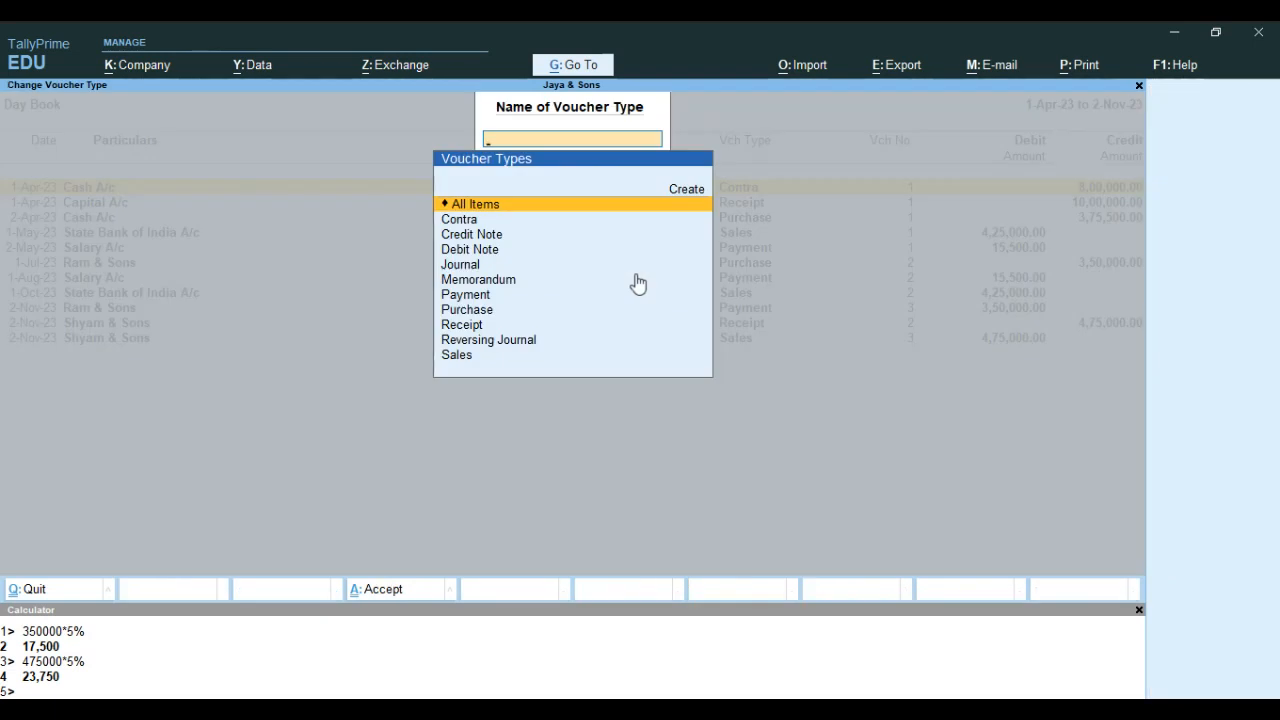
key("Down")
key("Down")
key("Down")
key("Down")
key("Down")
key("Down")
key("Down")
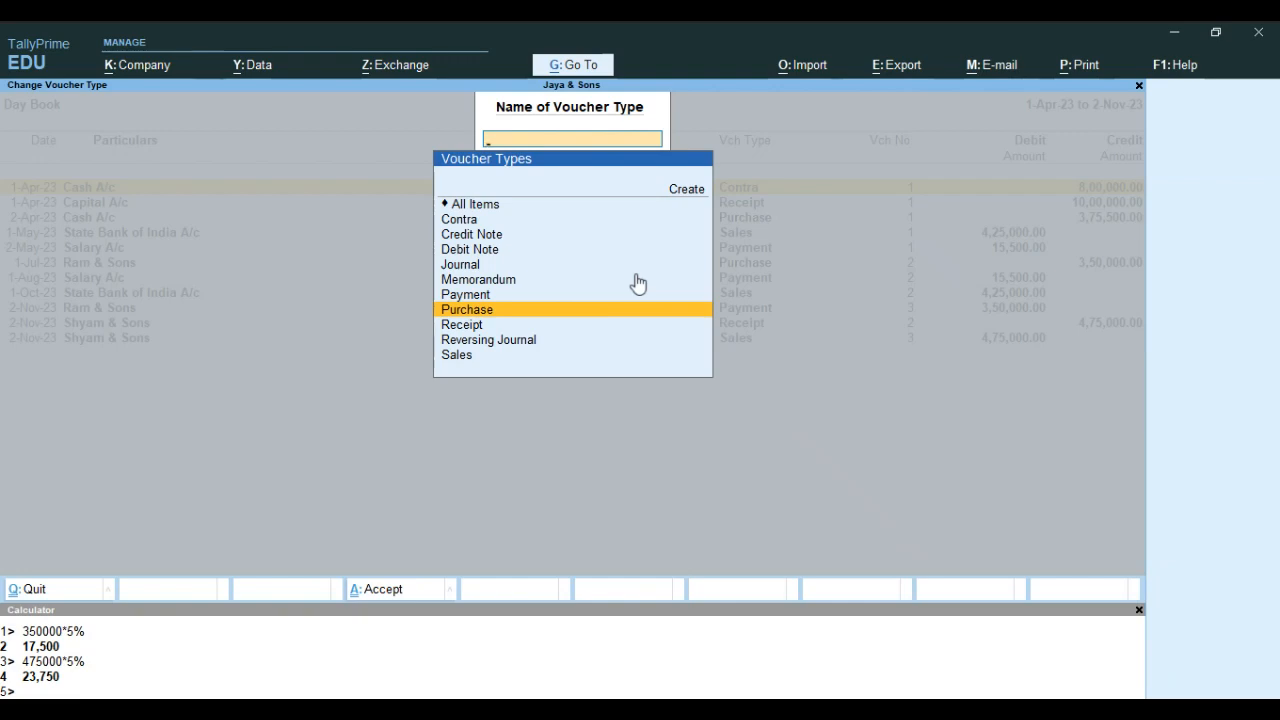
key("Return")
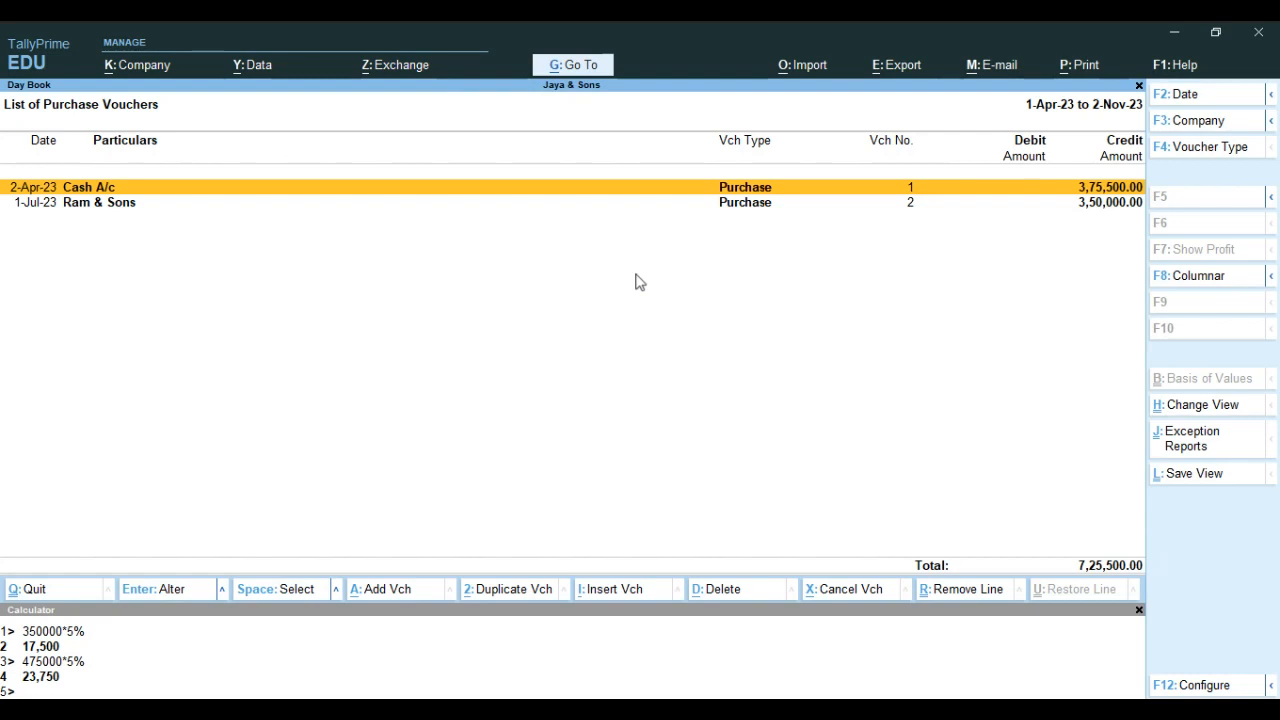
Switch the Day Book's voucher type filter from Purchase to Receipt
key("F4")
key("Down")
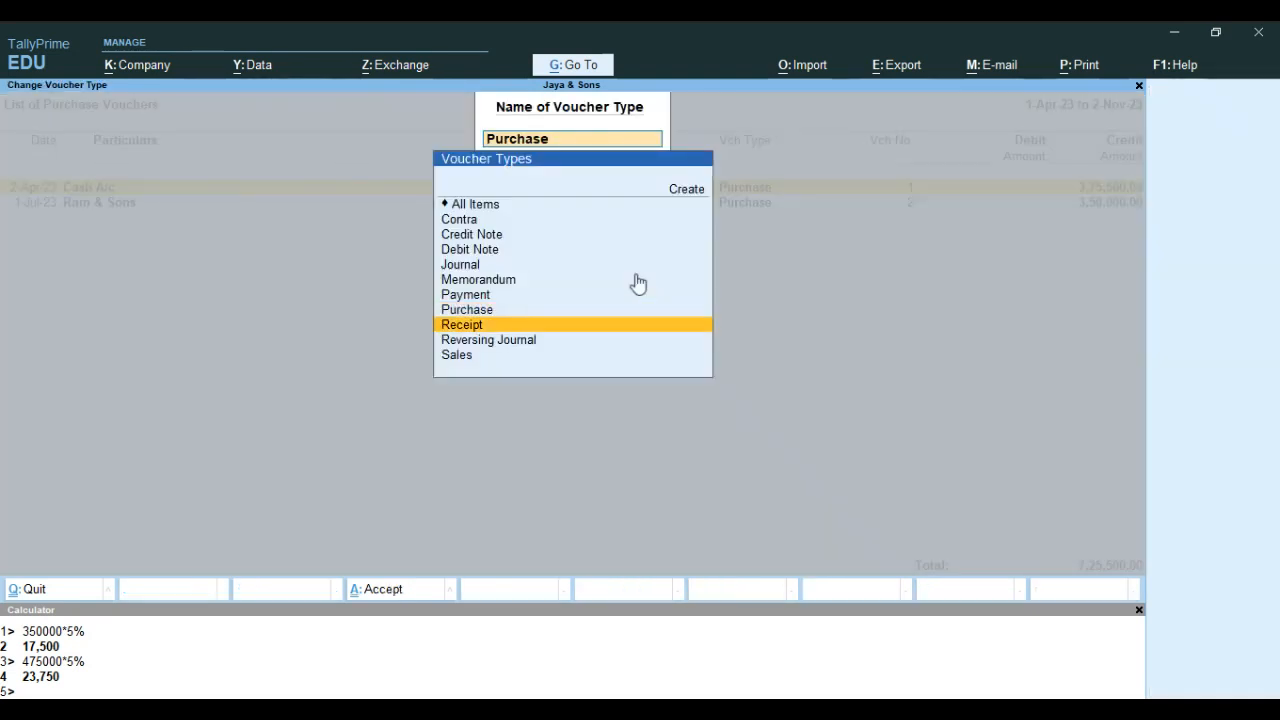
key("Return")
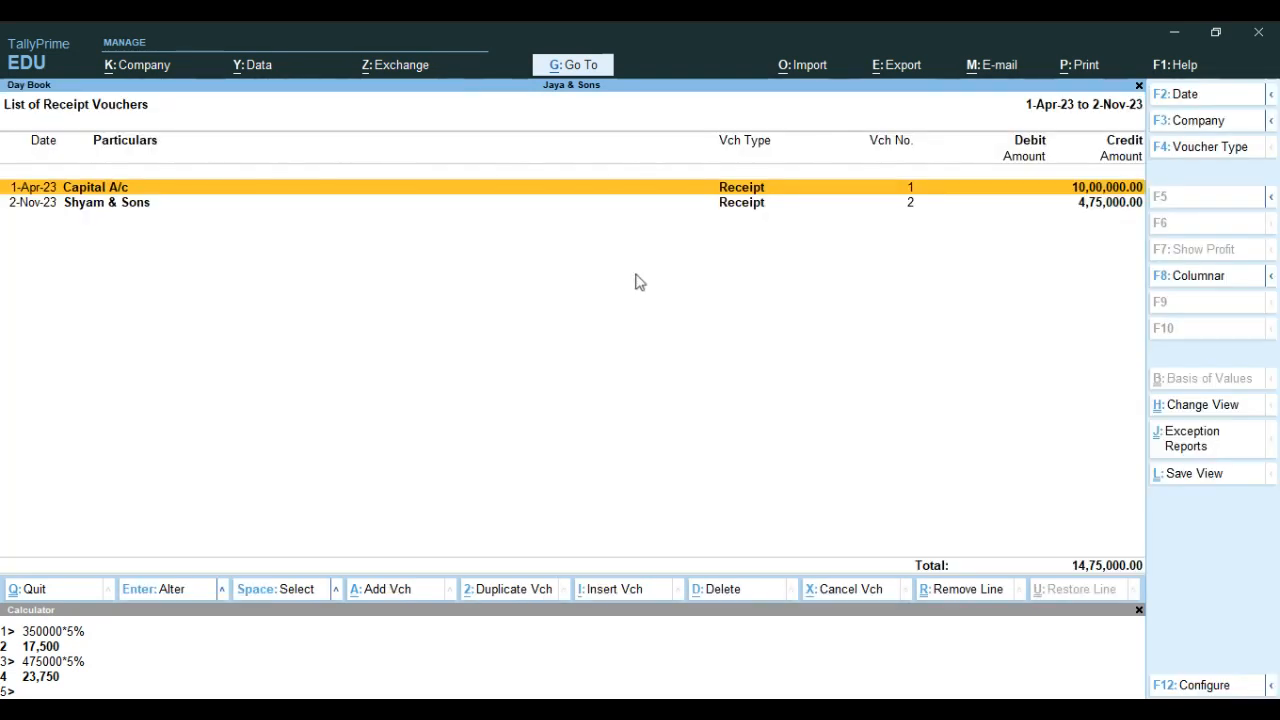
Switch the Day Book's voucher type filter to Payment, review the list, and close the report
key("F4")
key("Up")
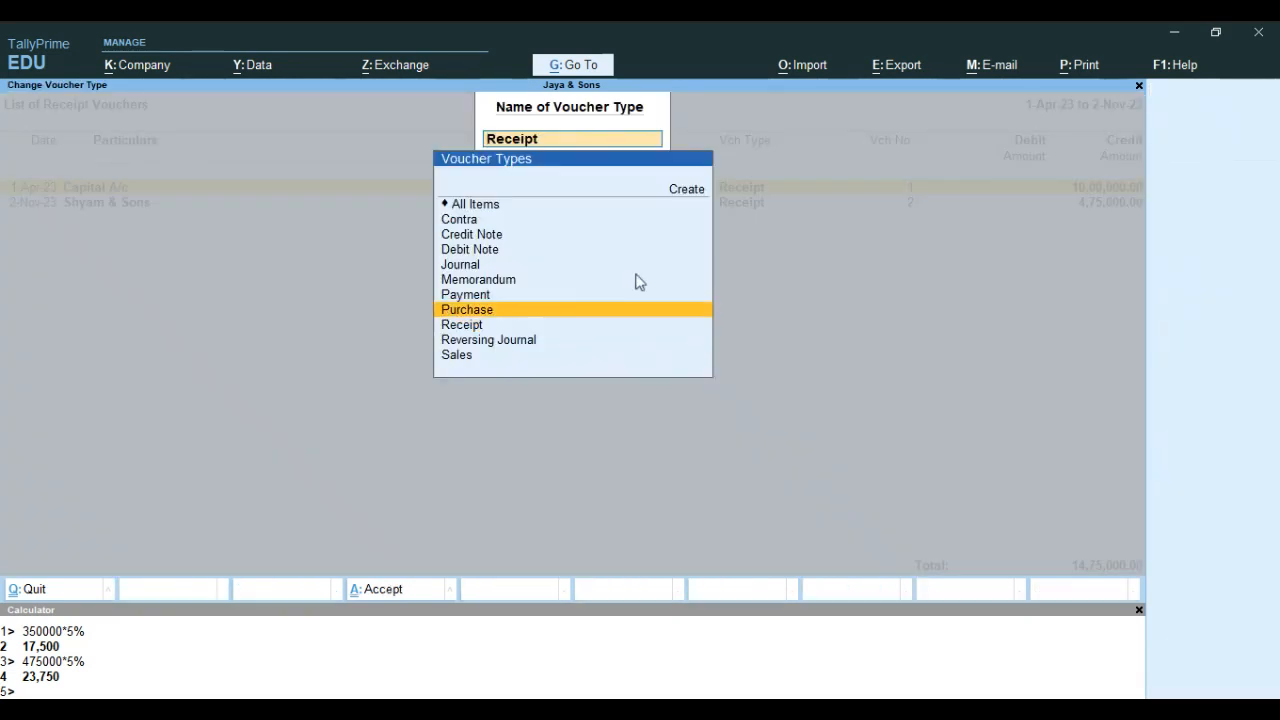
key("Up")
key("Return")
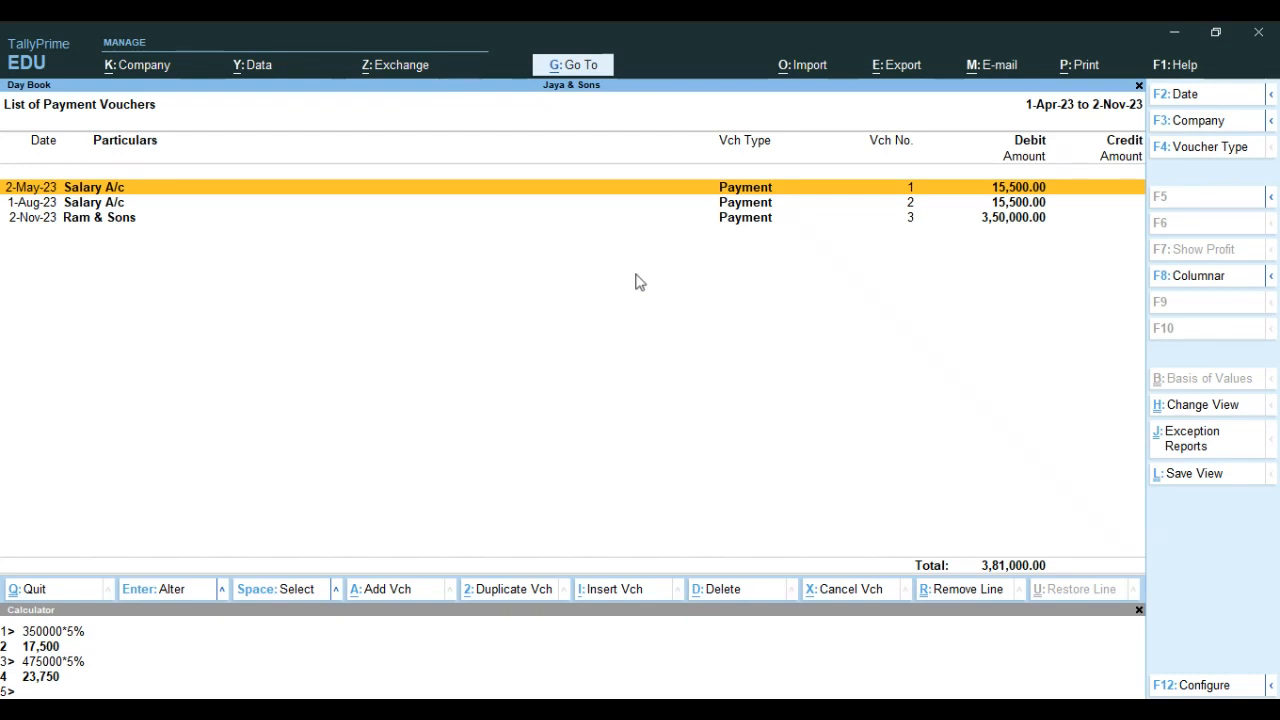
key("Escape")
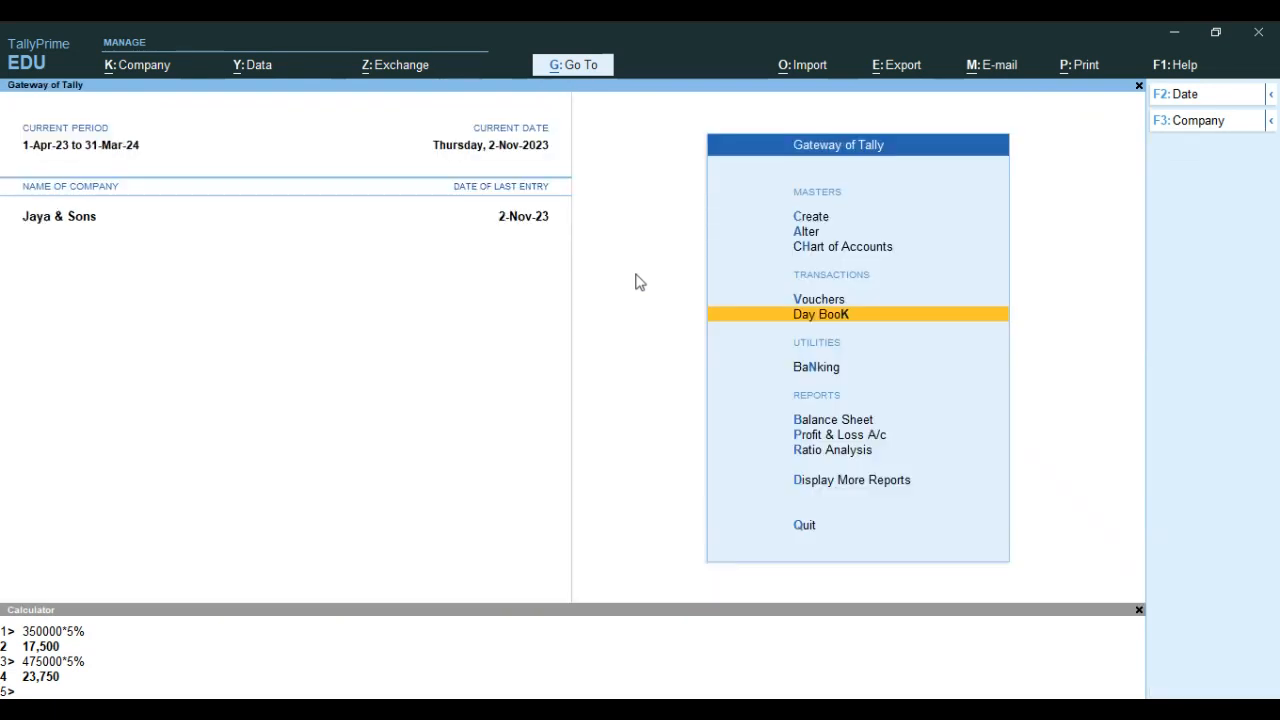
Open the Balance Sheet from the Gateway of Tally and expand it to the detailed view
key("Down")
key("Down")
key("Down")
key("Up")
key("Down")
key("Up")
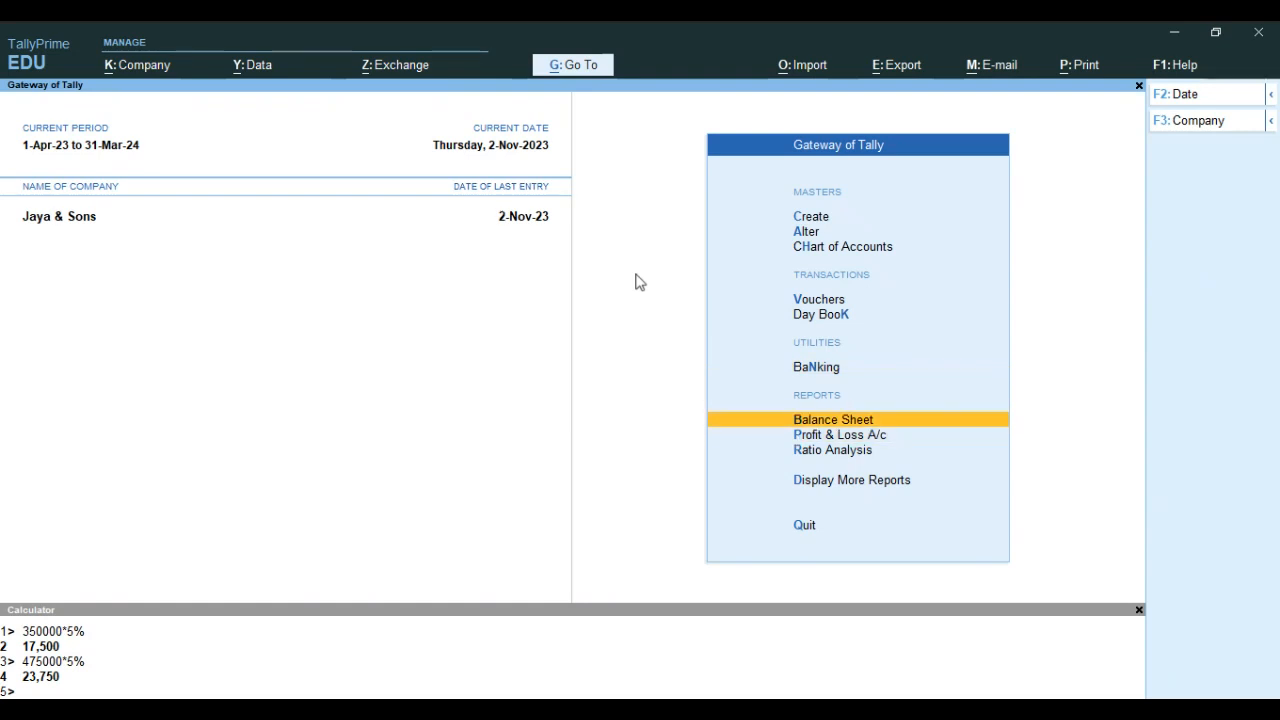
key("Return")
key("alt+F5")
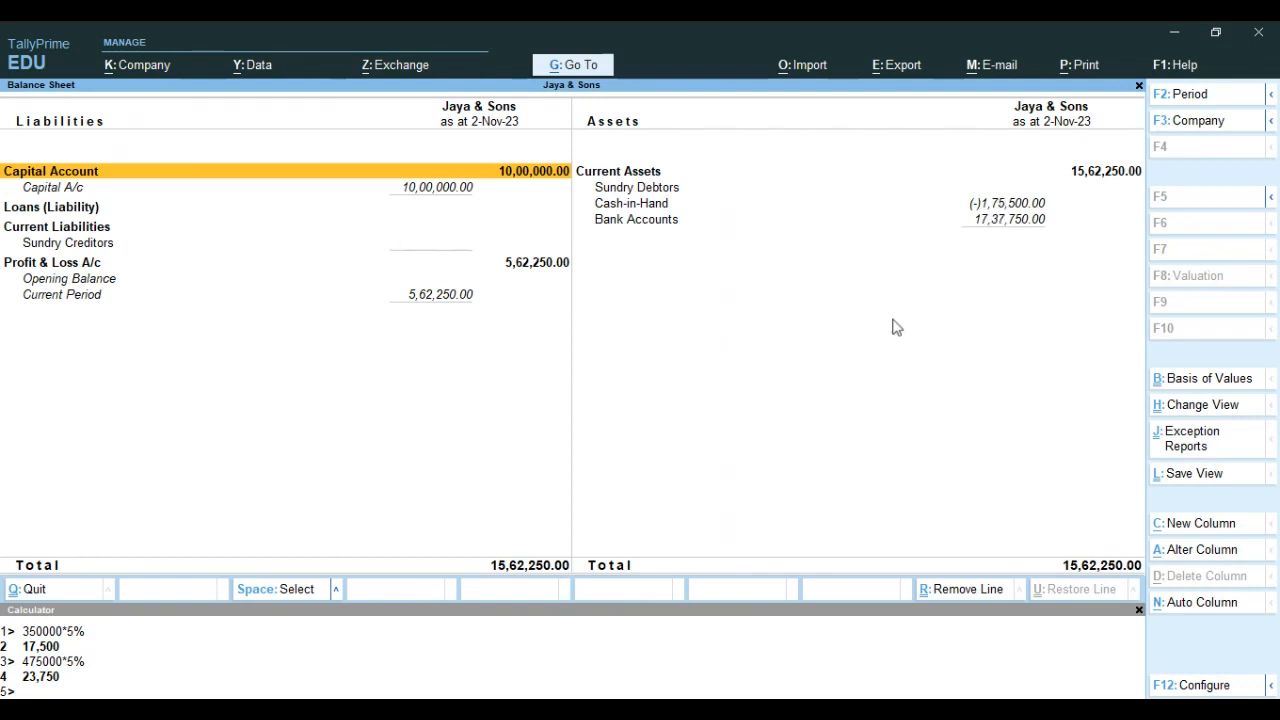
Drill down from Cash-in-Hand in the Balance Sheet to the Cash A/c monthly summary
key("Down")
key("Down")
key("Right")
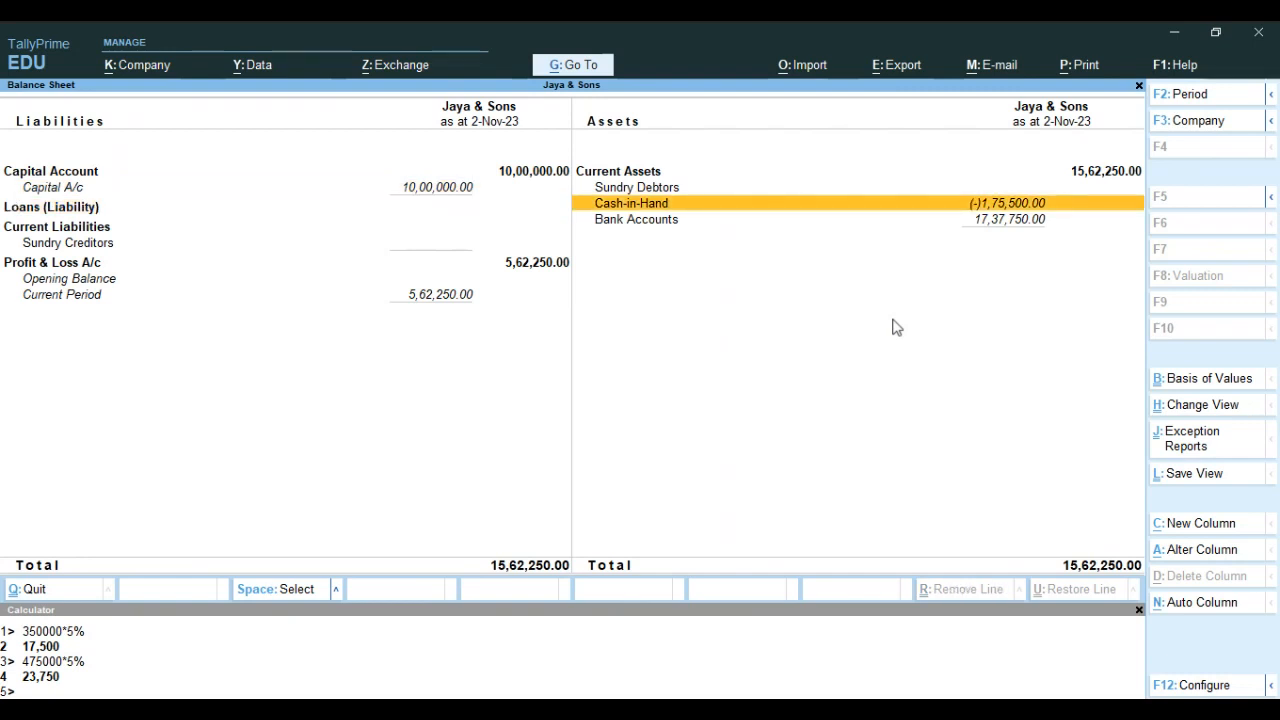
key("Return")
key("Return")
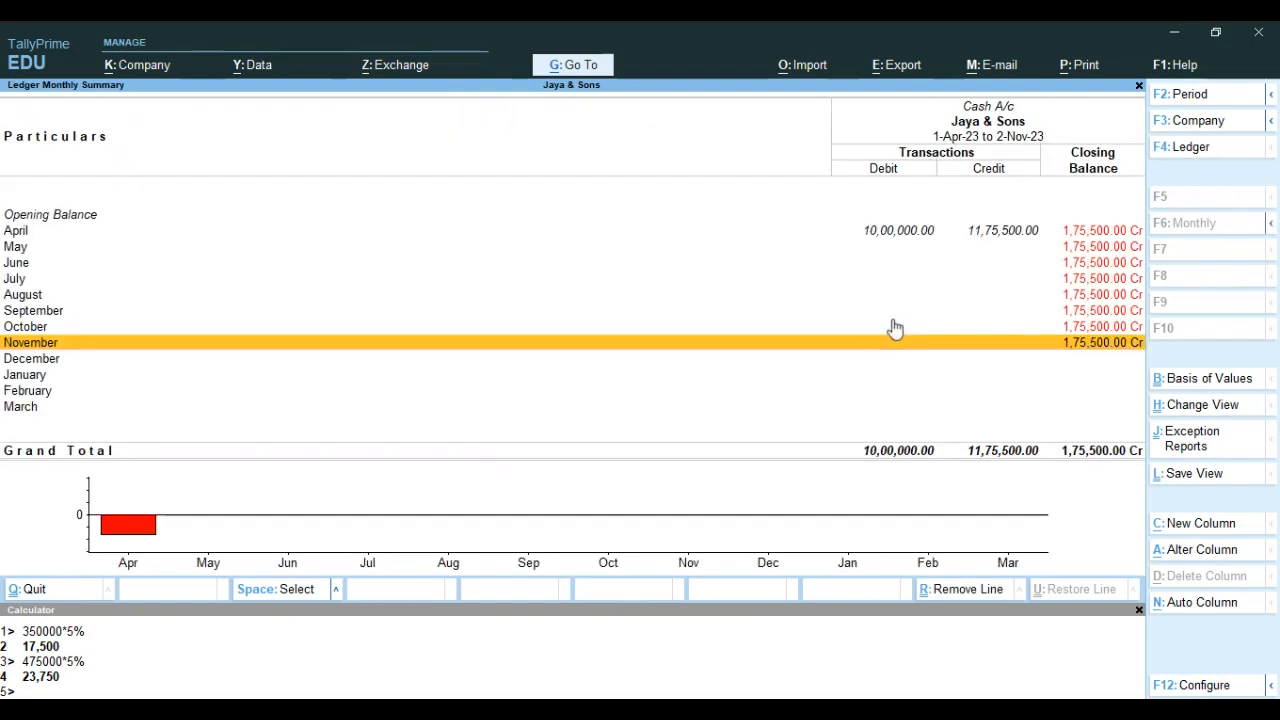
Open the April vouchers of the Cash A/c ledger and review the entries
key("Up")
key("Up")
key("Up")
key("Up")
key("Up")
key("Up")
key("Up")
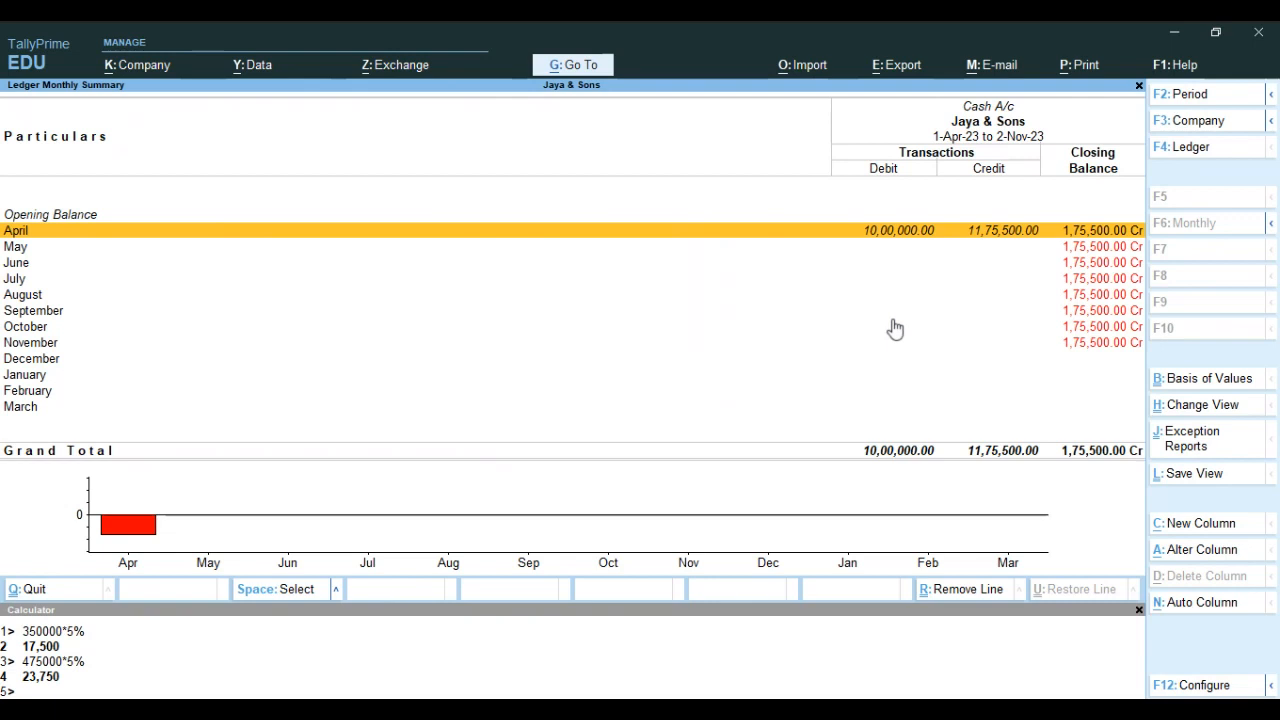
key("Return")
key("Down")
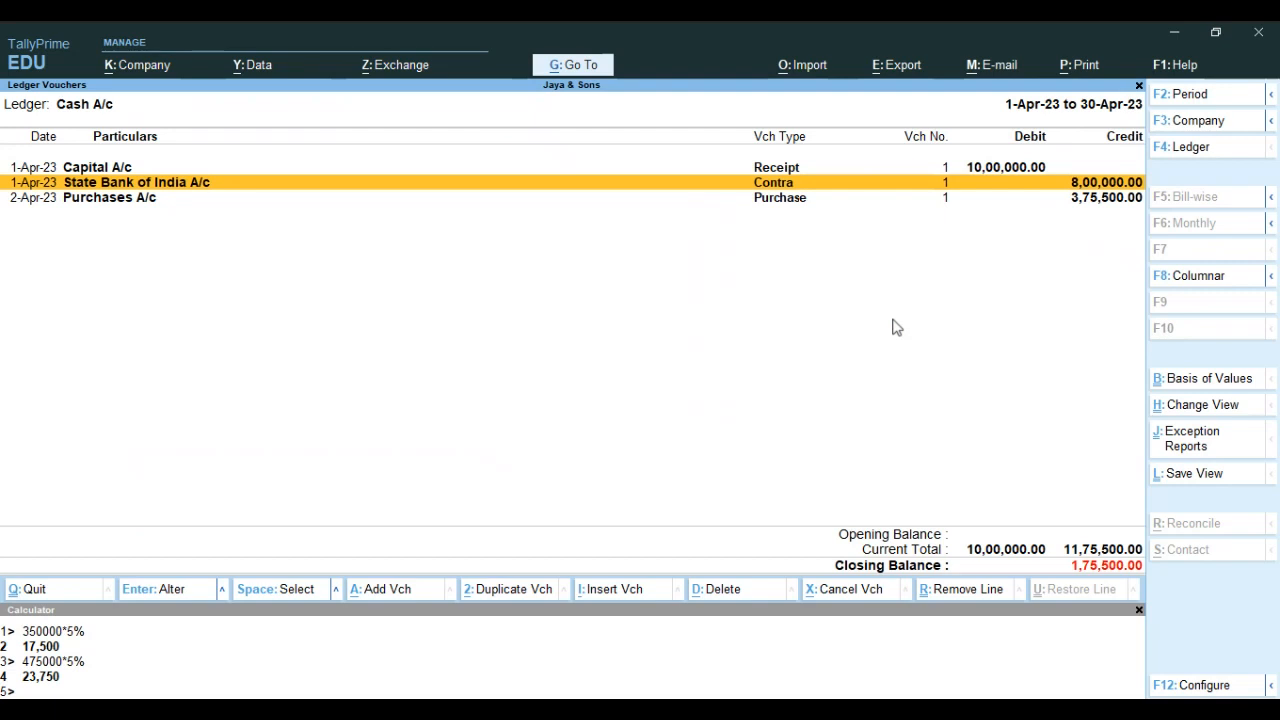
Alter the 2-Apr-23 purchase voucher so its party account is State Bank of India A/c, updating the party details, and save it
key("Down")
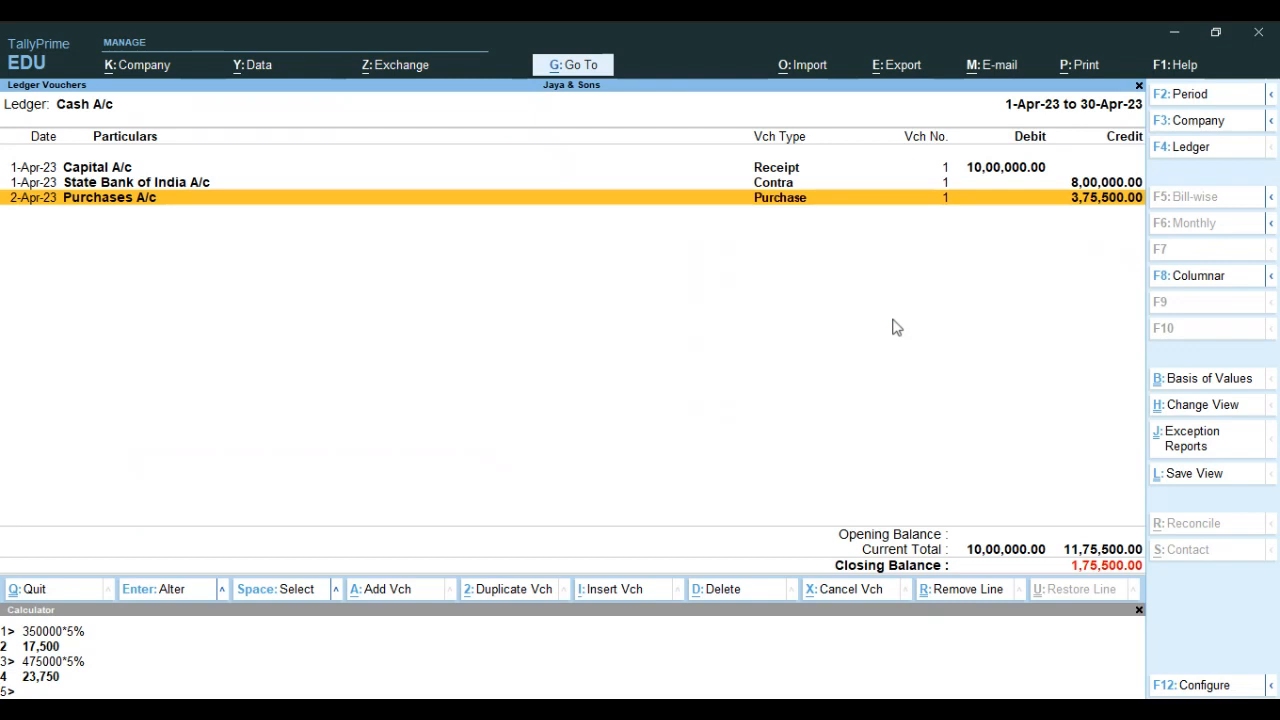
key("Return")
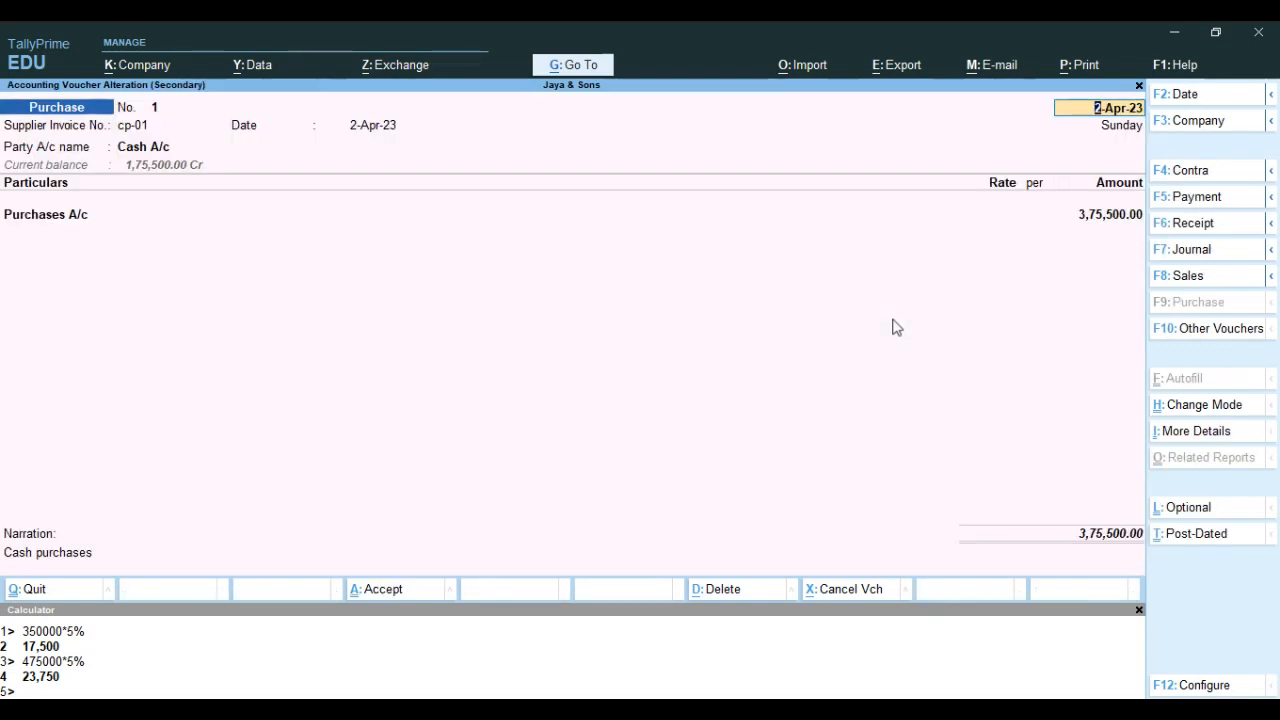
key("Return")
key("Return")
type("St")
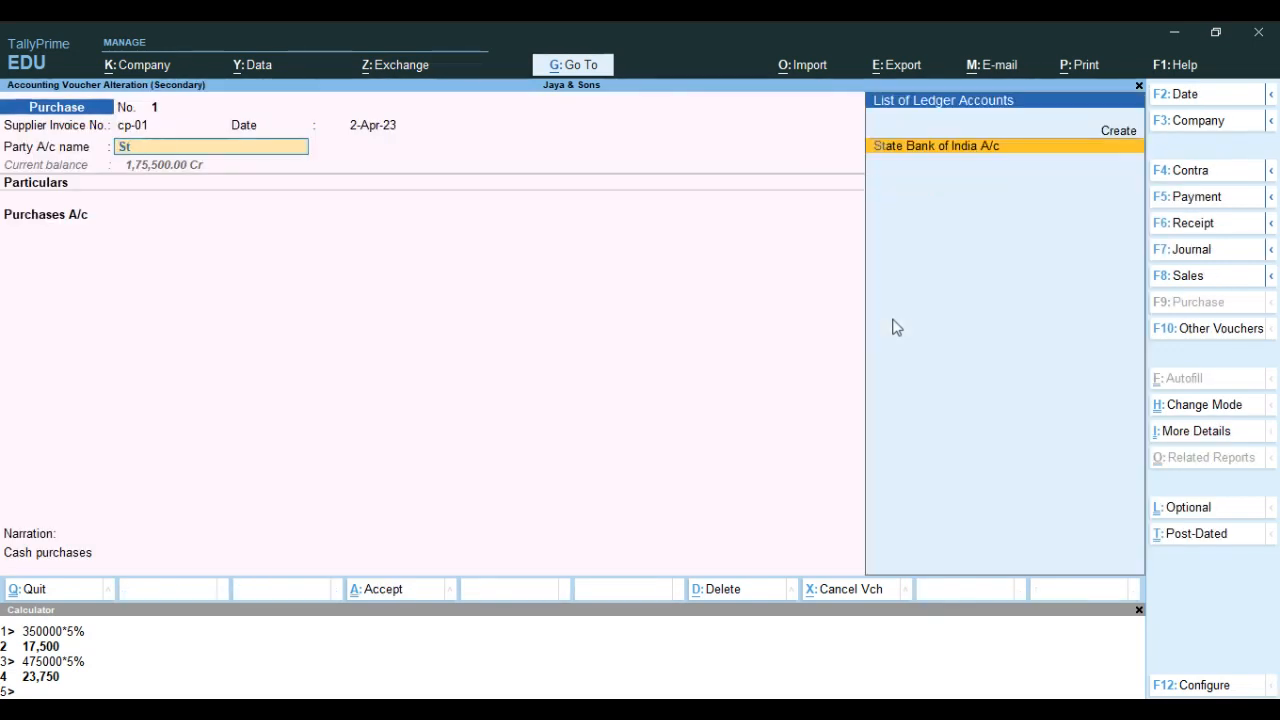
key("Return")
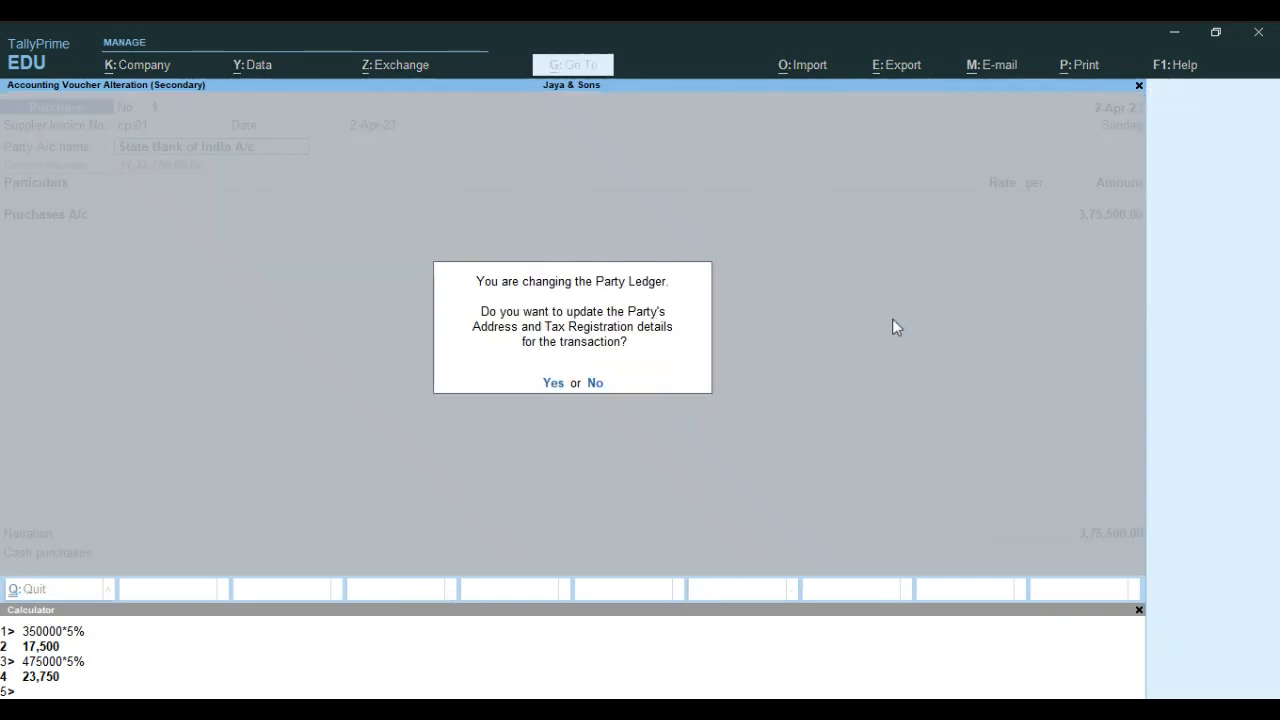
key("Return")
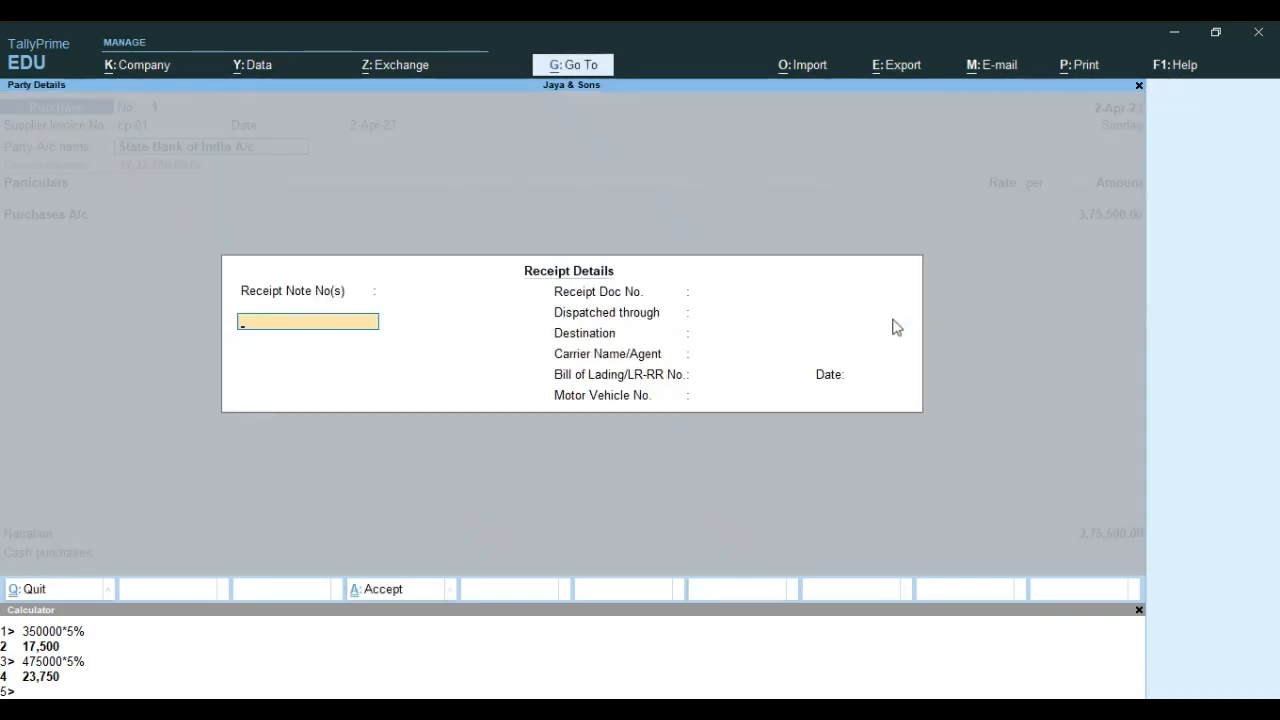
key("ctrl+a")
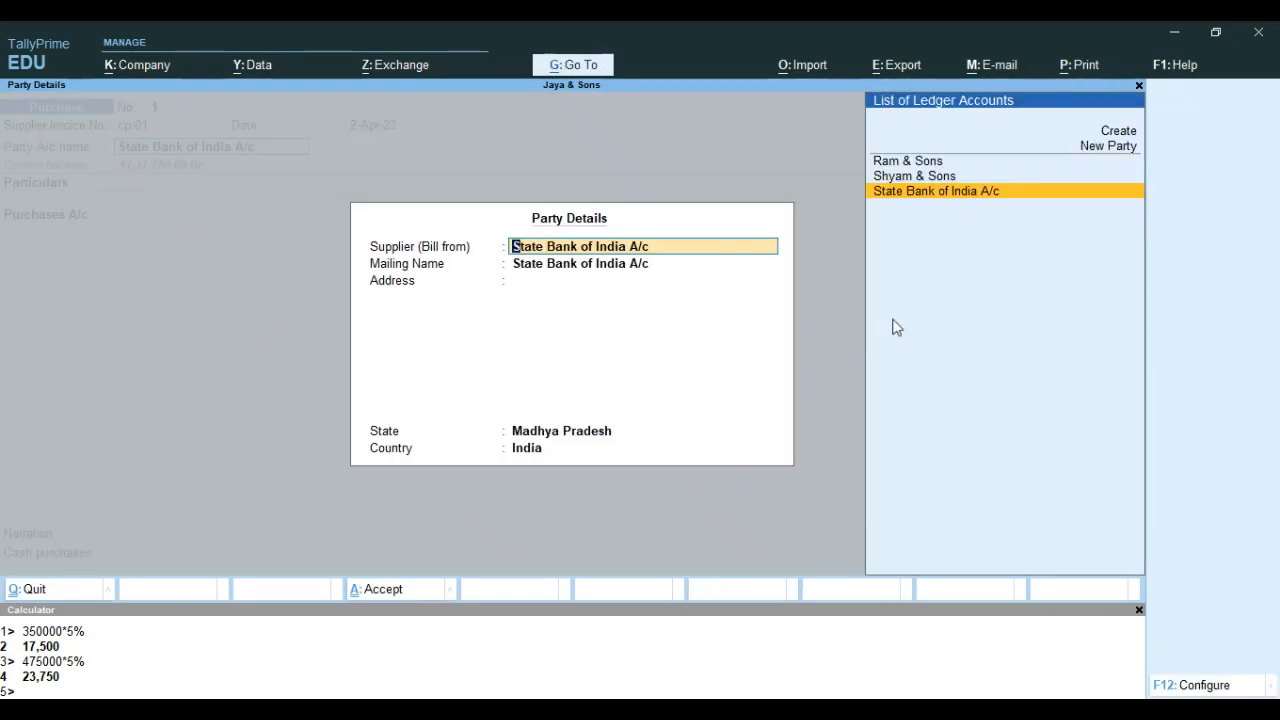
key("ctrl+a")
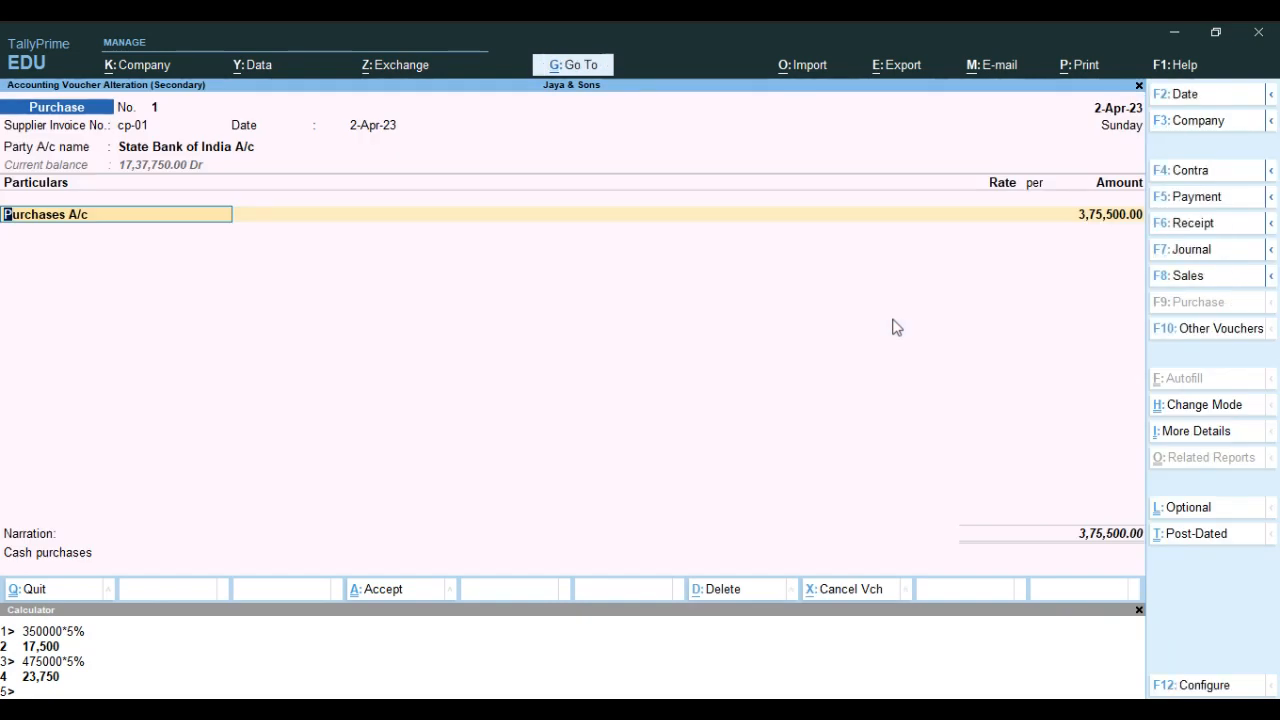
key("ctrl+a")
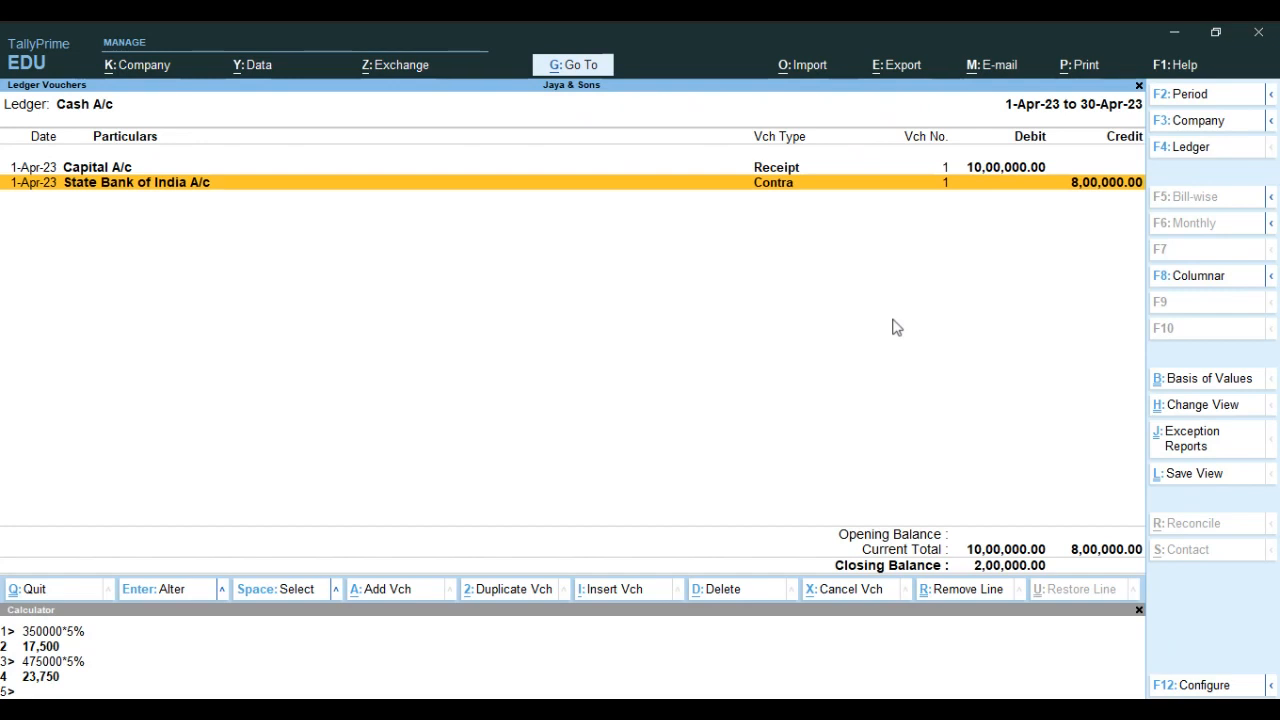
Return from the Cash A/c vouchers to the Balance Sheet and check the Cash-in-Hand balance
key("F6")
key("Escape")
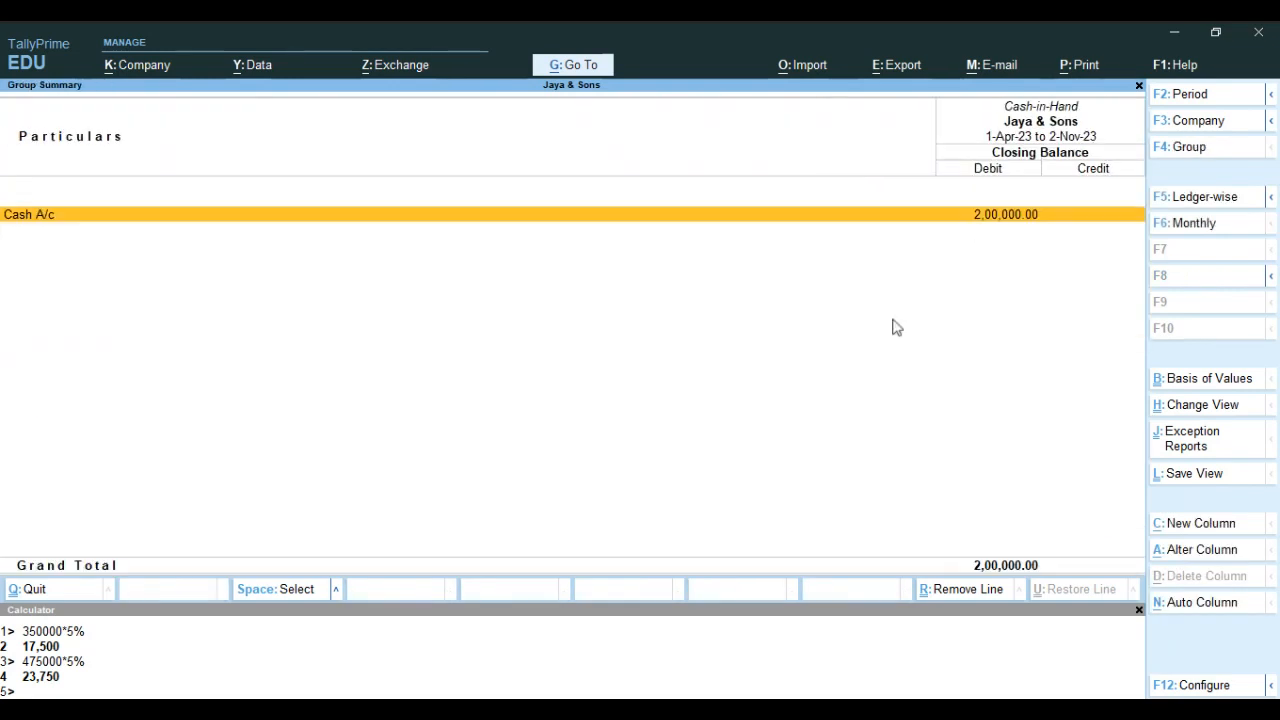
key("Escape")
key("Down")
key("Down")
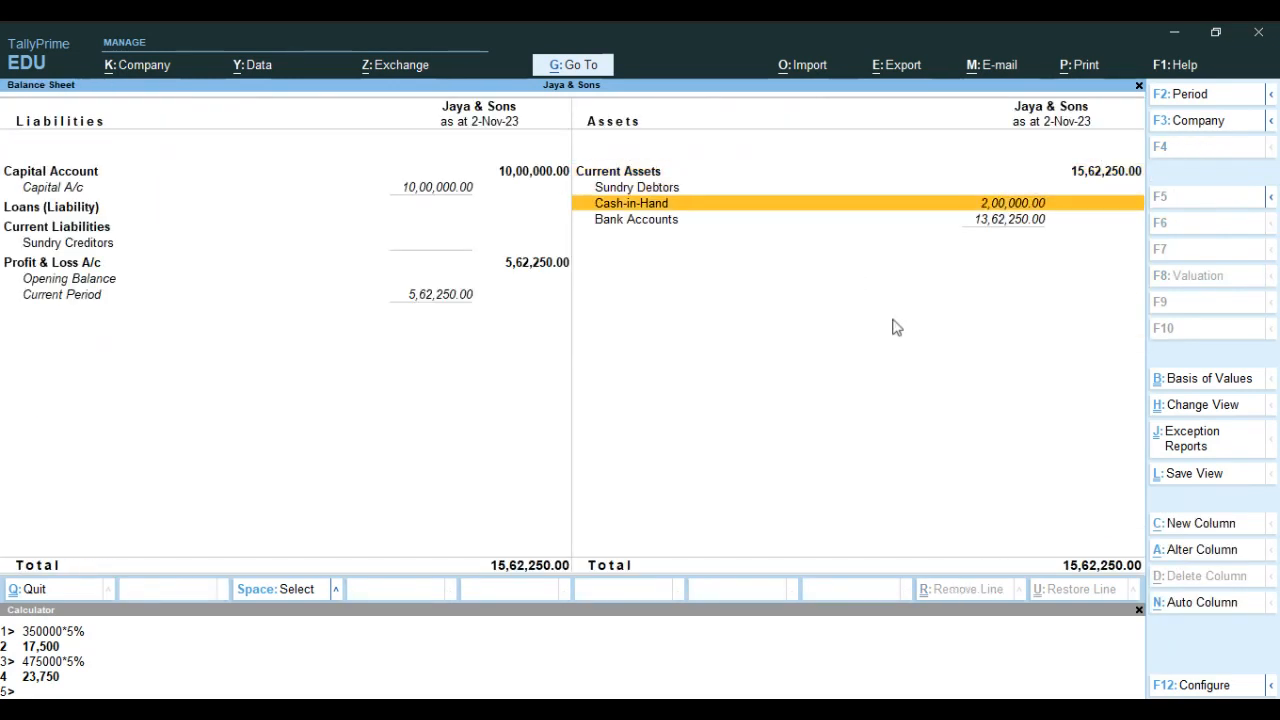
Drill down from Bank Accounts to the State Bank of India A/c monthly summary and review the months back to April
key("Down")
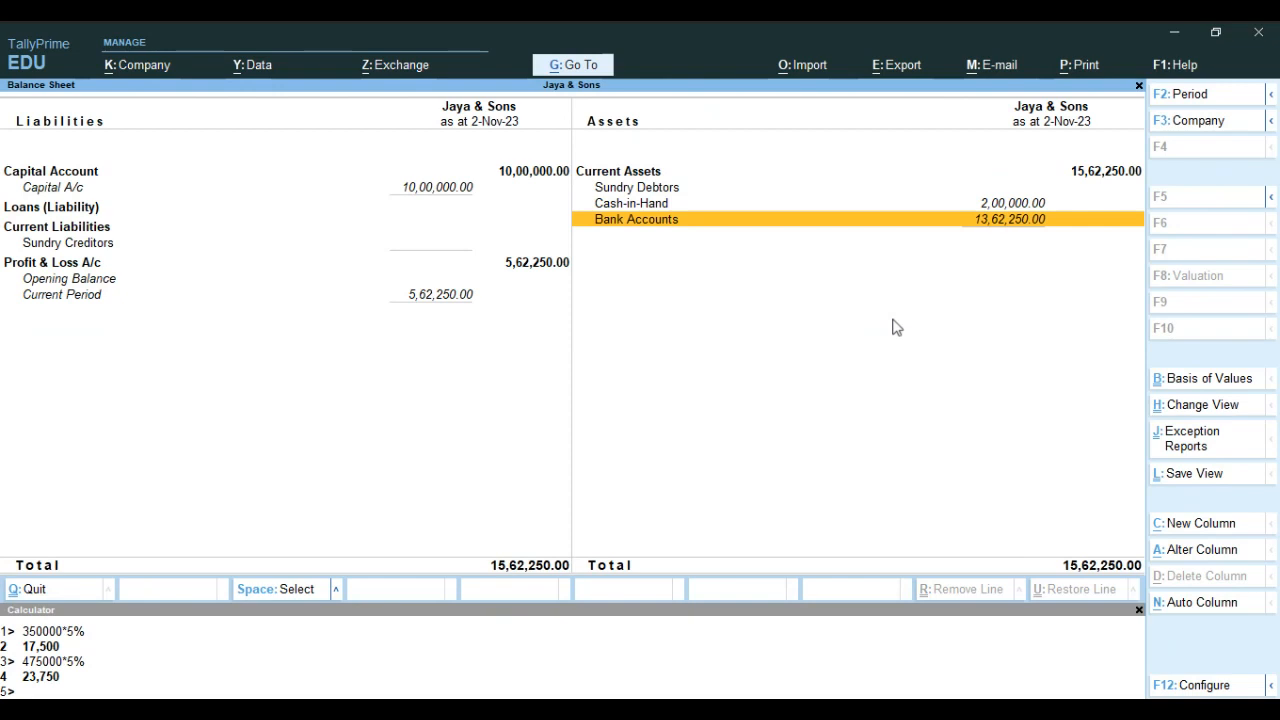
key("Return")
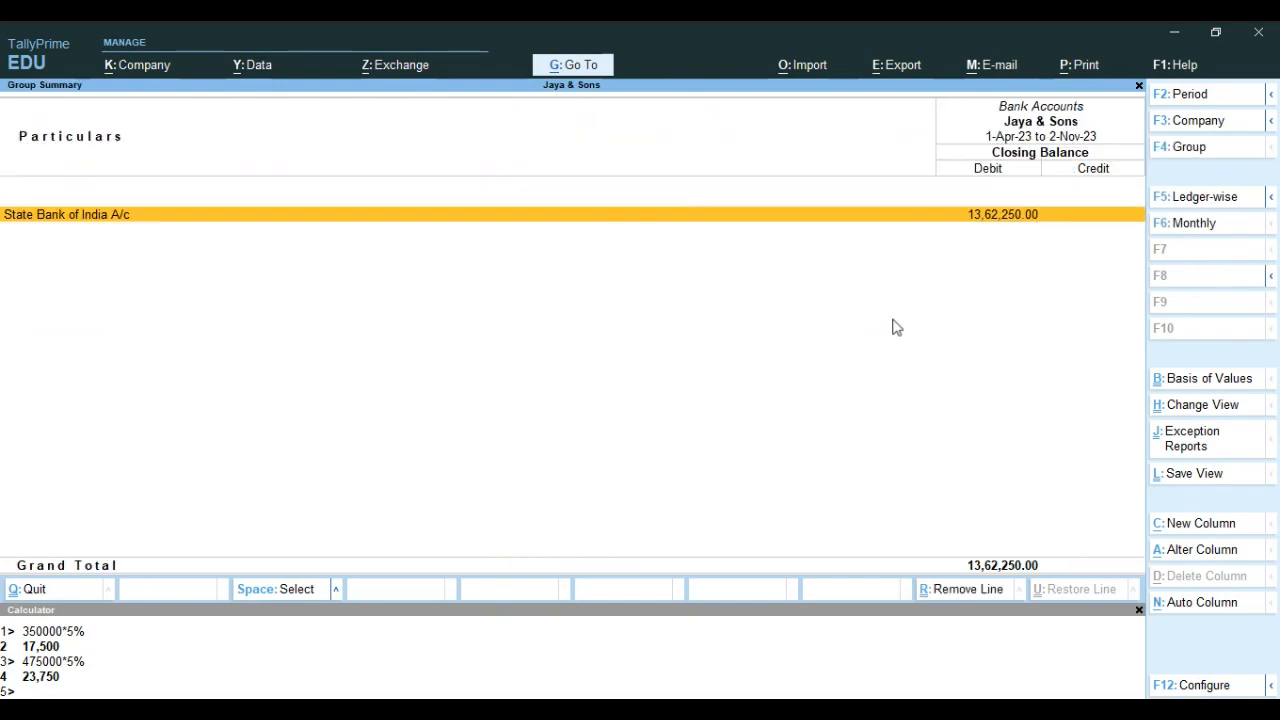
key("Return")
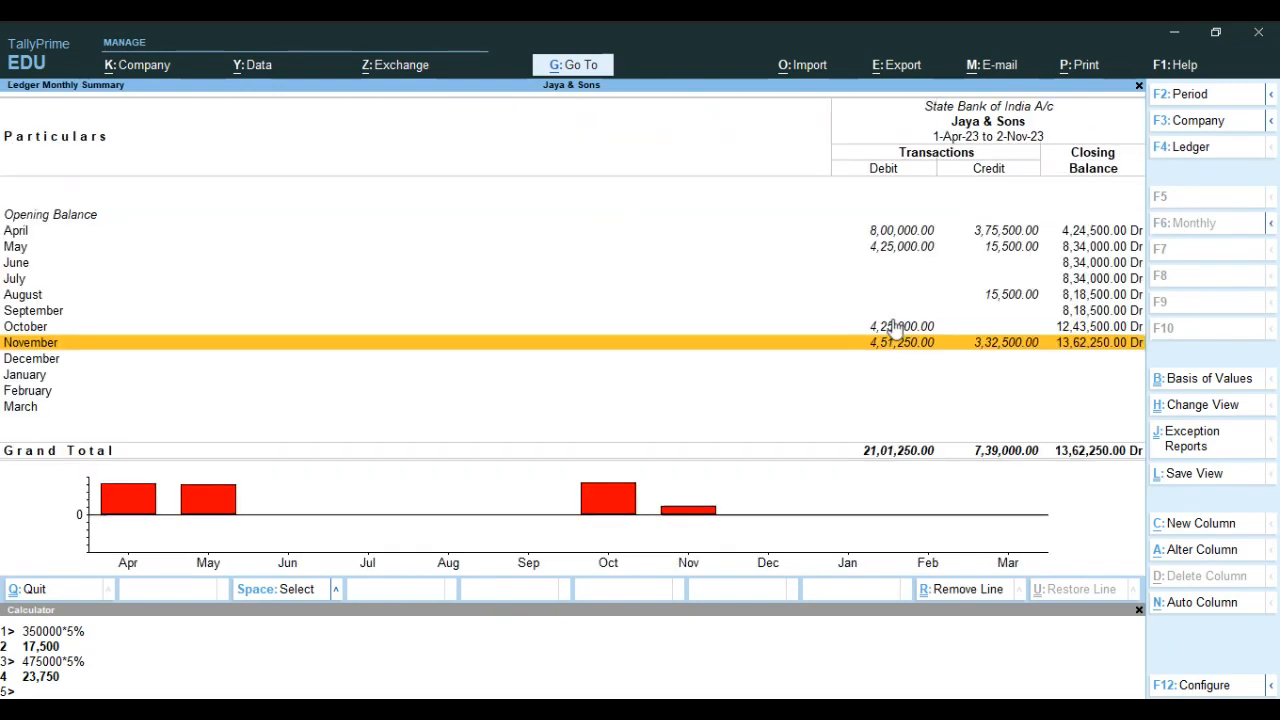
key("Up")
key("Up")
key("Up")
key("Up")
key("Up")
key("Up")
key("Up")
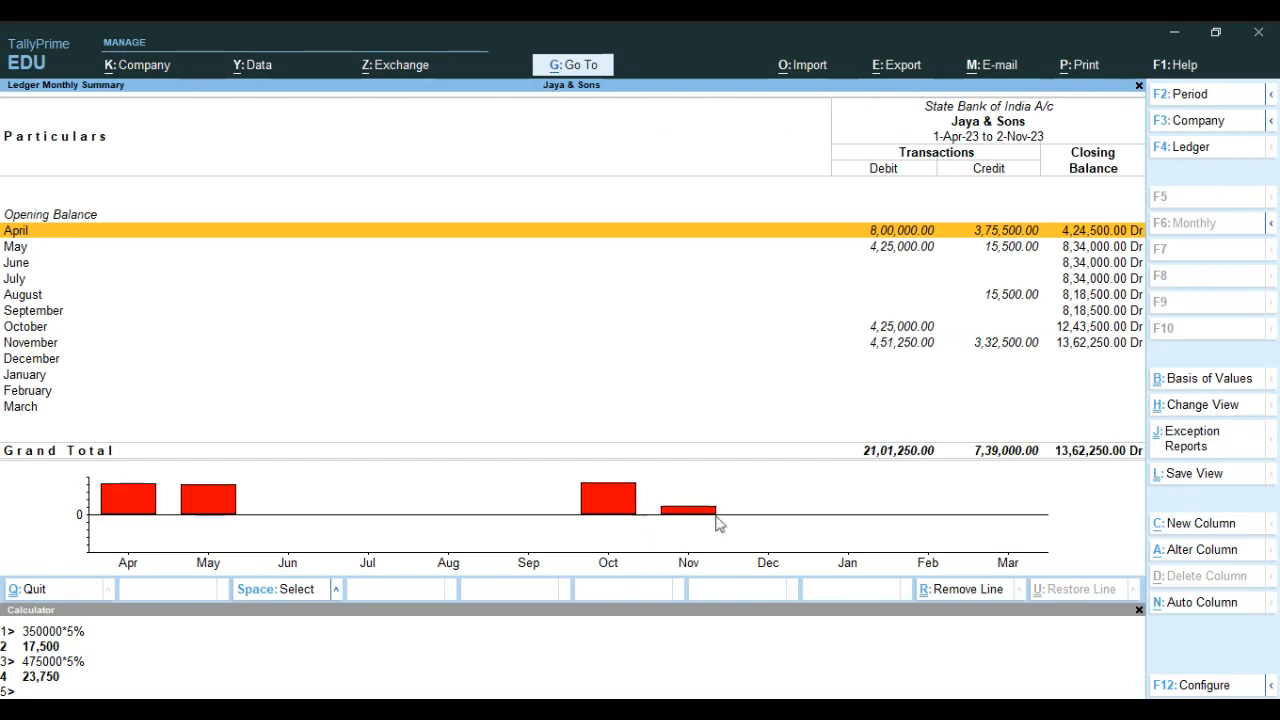
Review the Cash A/c monthly summary under Cash-in-Hand, and go back to the Gateway of Tally
key("Escape")
key("Escape")
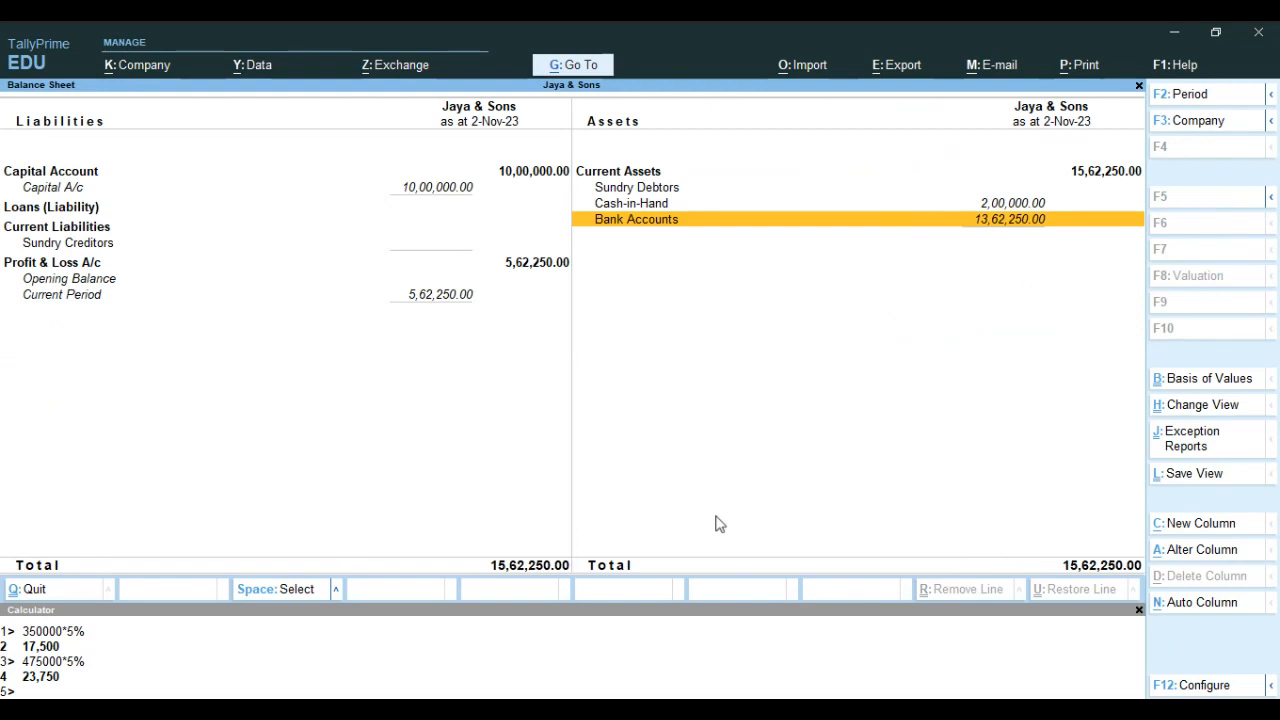
key("Up")
key("Return")
key("Return")
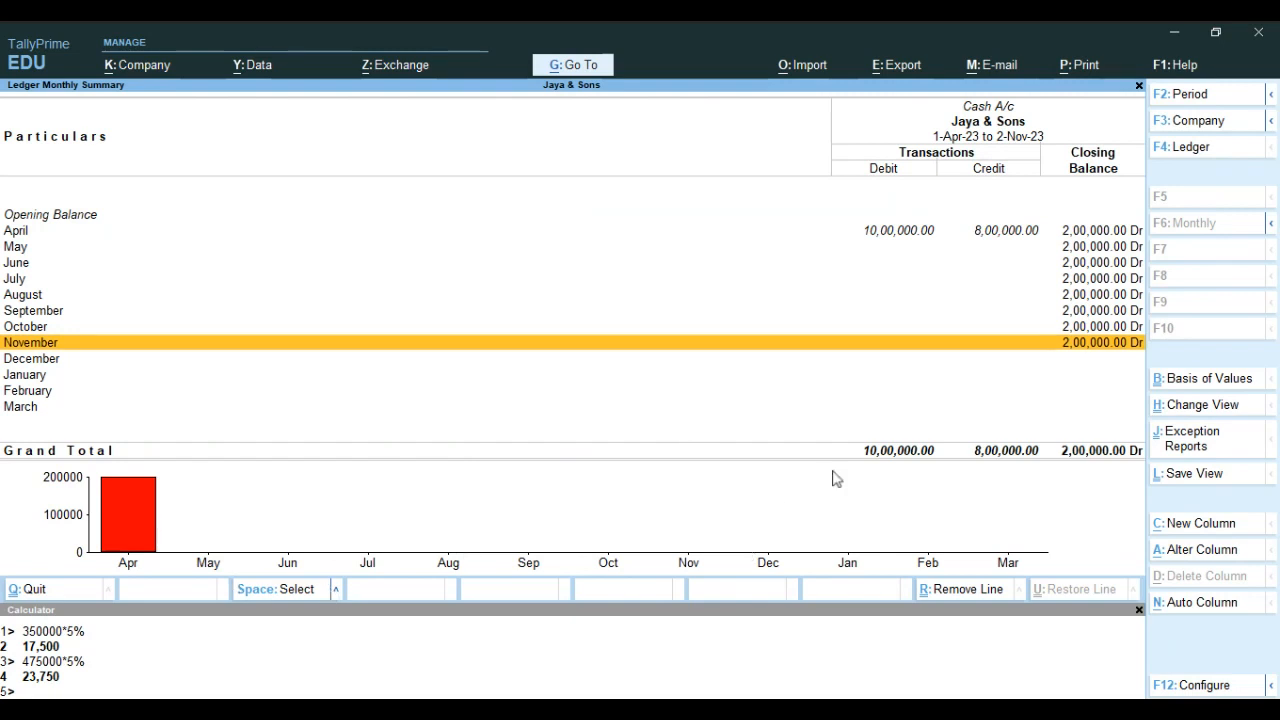
key("Escape")
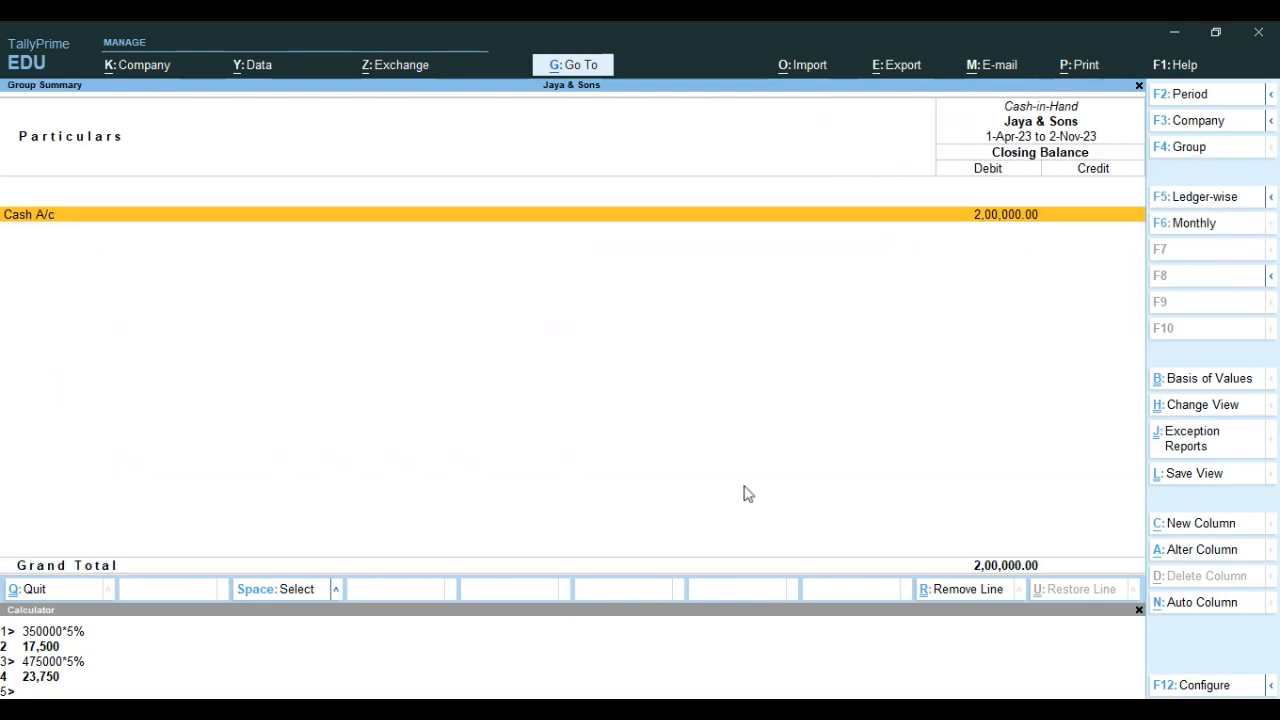
key("Escape")
key("Escape")
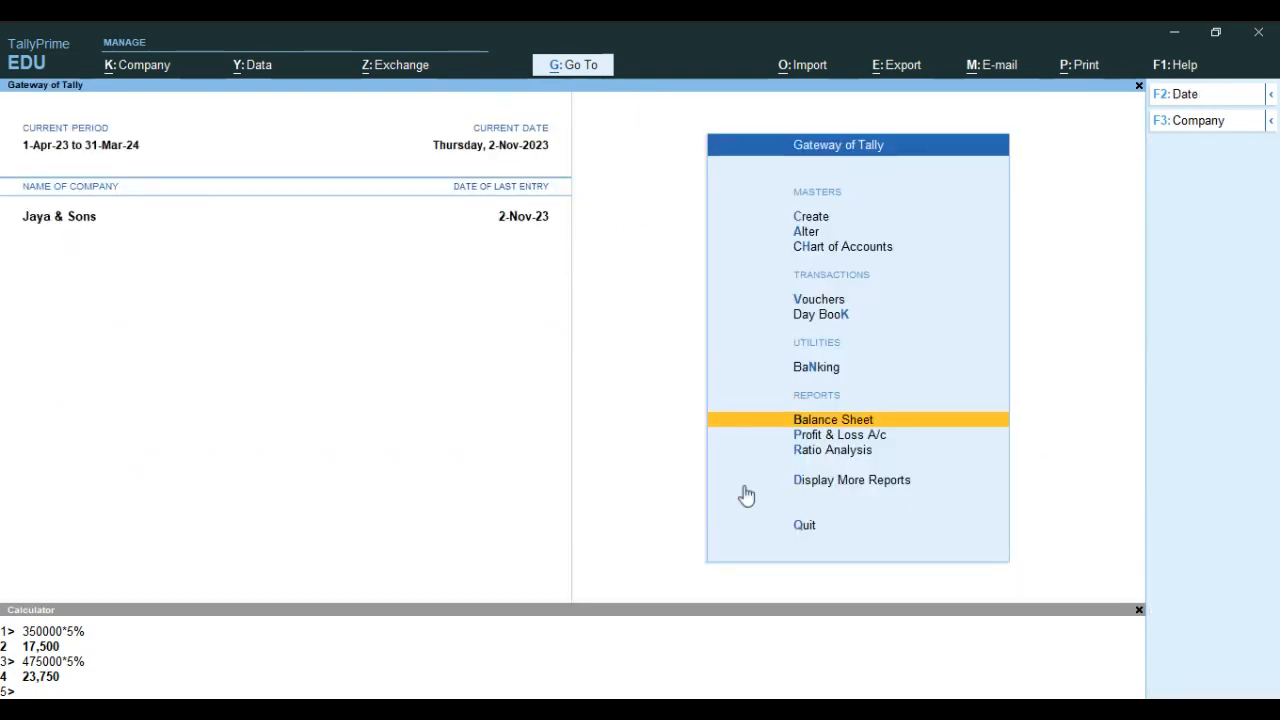
Examine the principal ratios in the Ratio Analysis report down to Nett Profit %, and close the report
key("Down")
key("Down")
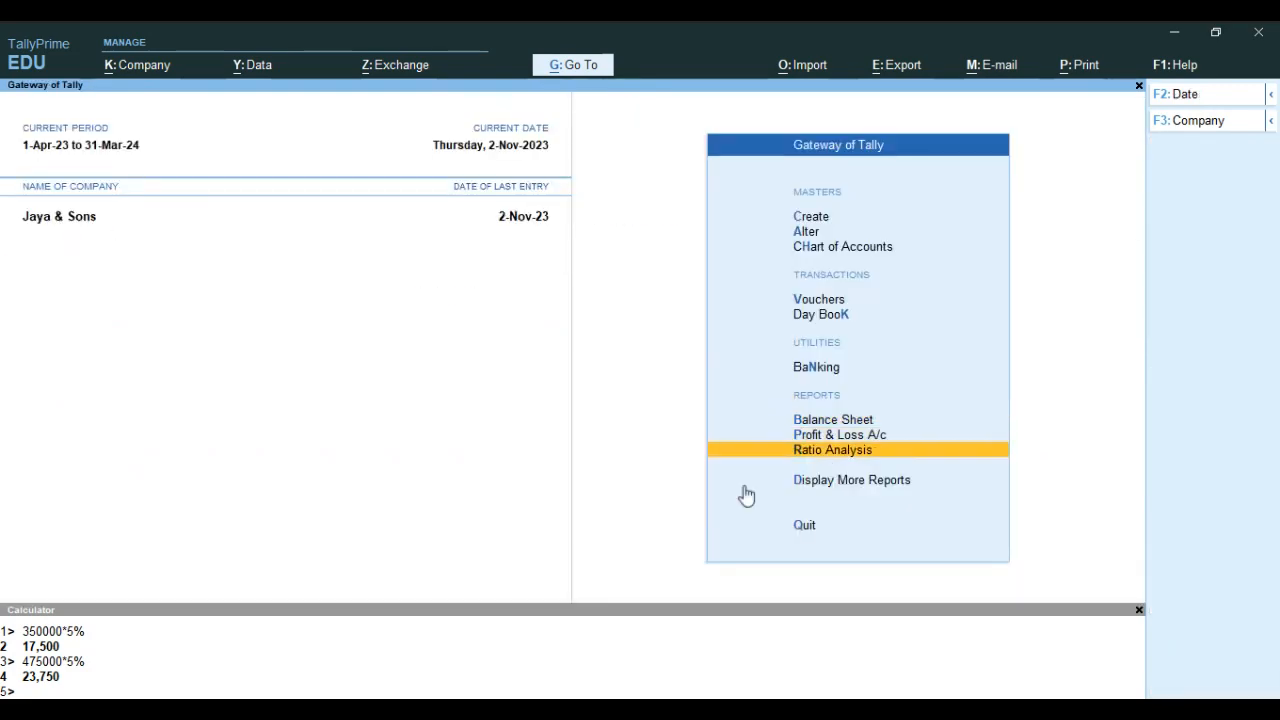
key("Return")
key("alt")
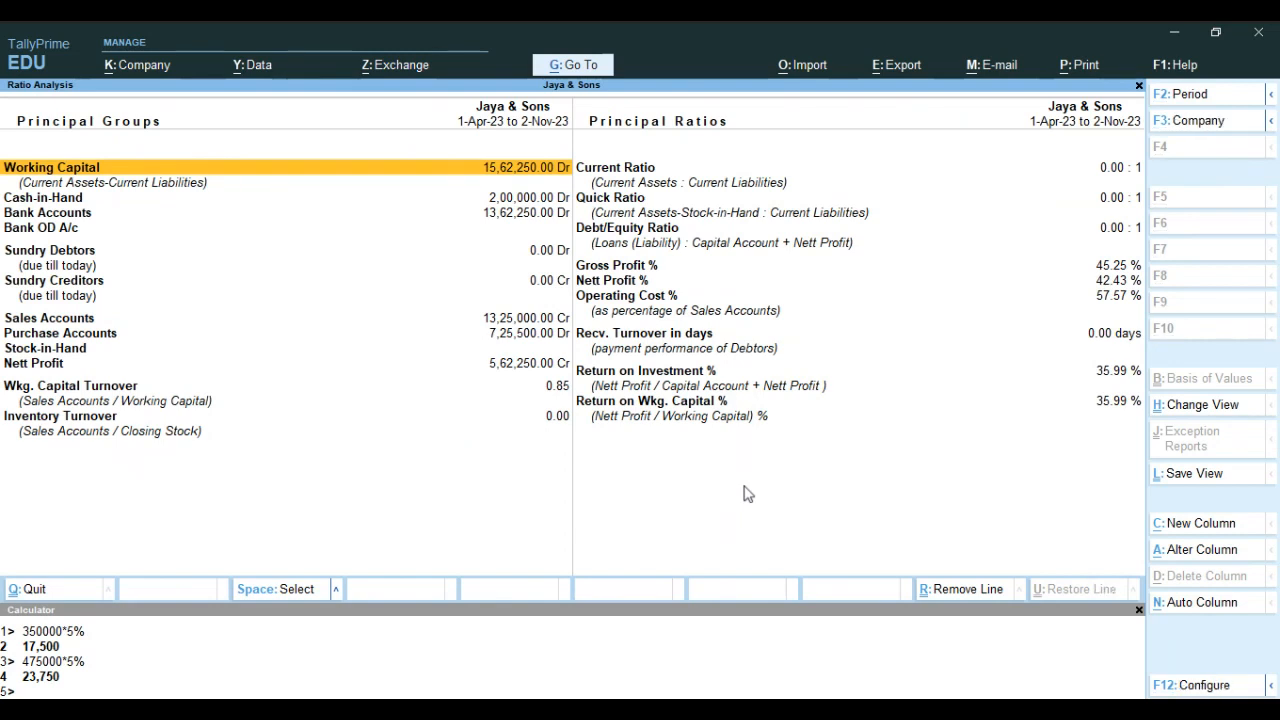
key("Right")
key("Down")
key("Down")
key("Down")
key("Down")
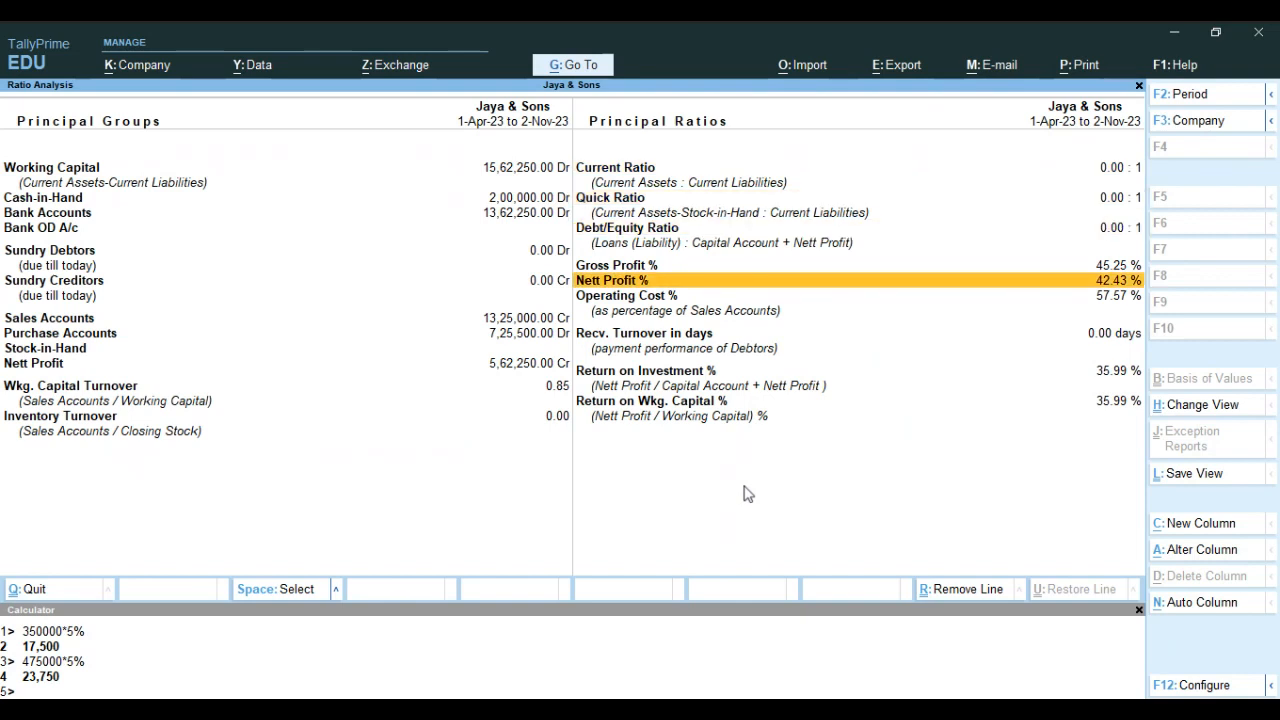
key("Escape")
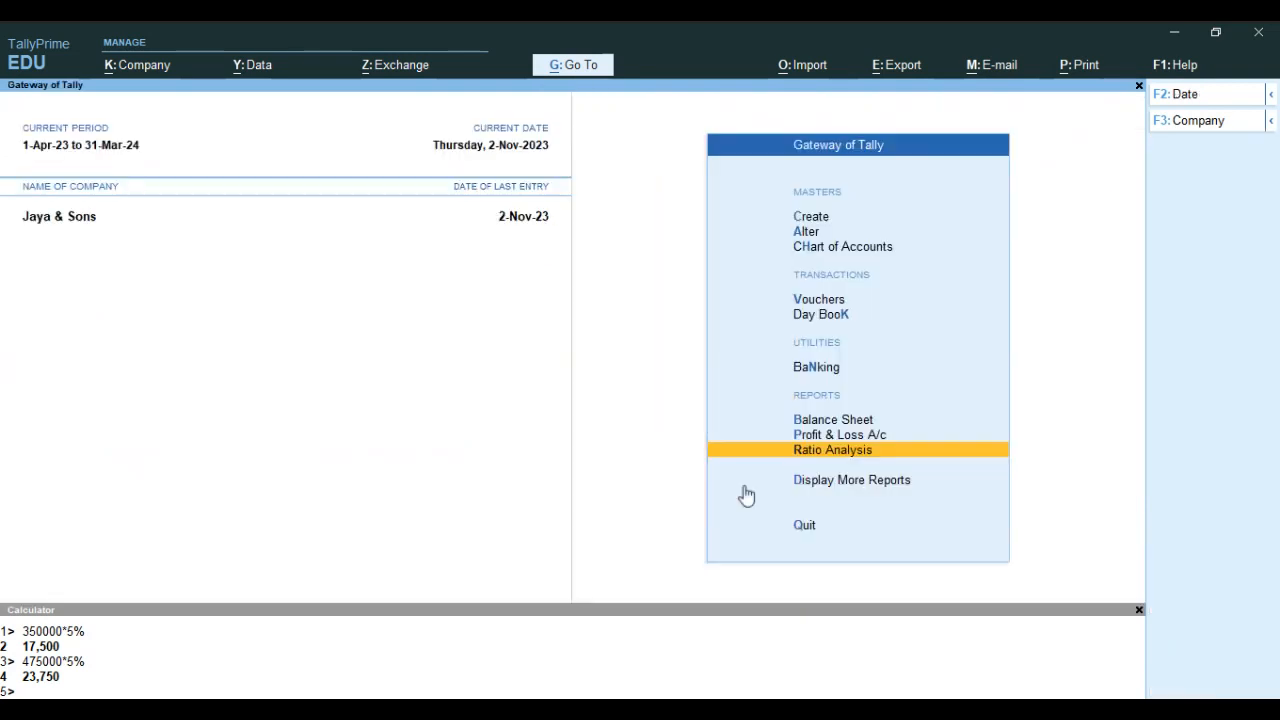
Open the Trial Balance from the additional reports, check its debit and credit totals, and close it
key("Down")
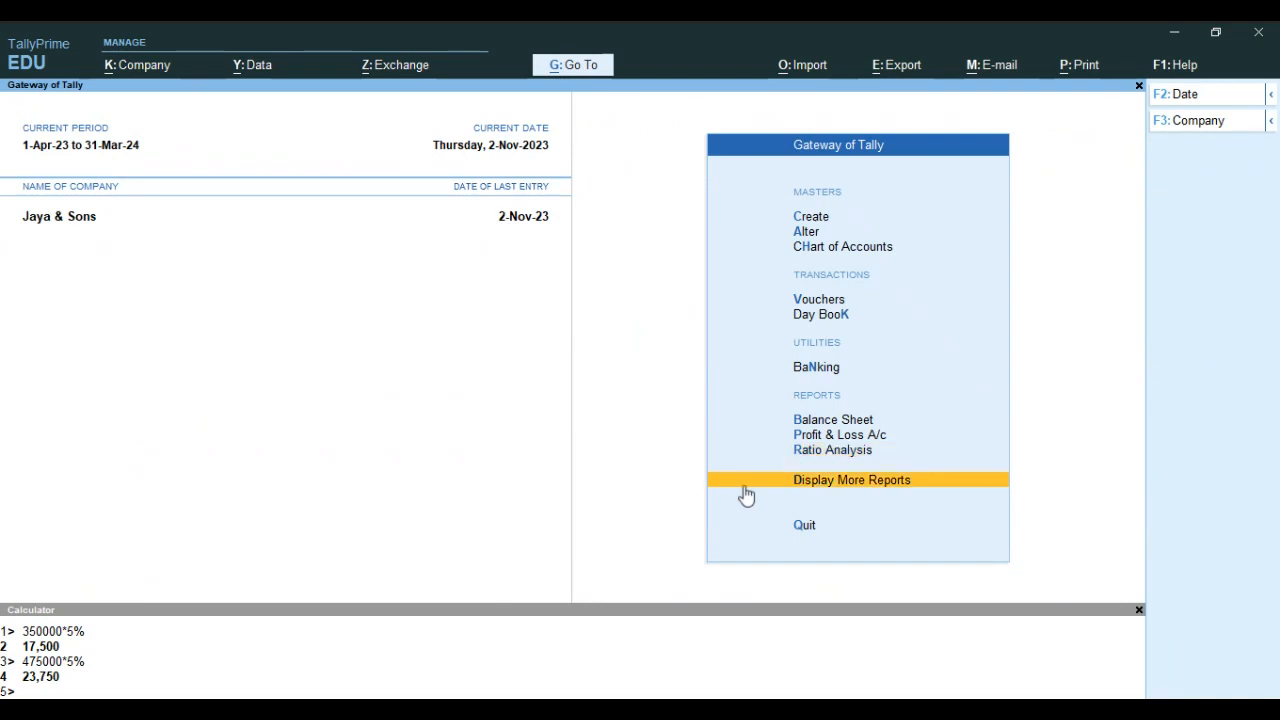
key("Return")
key("Return")
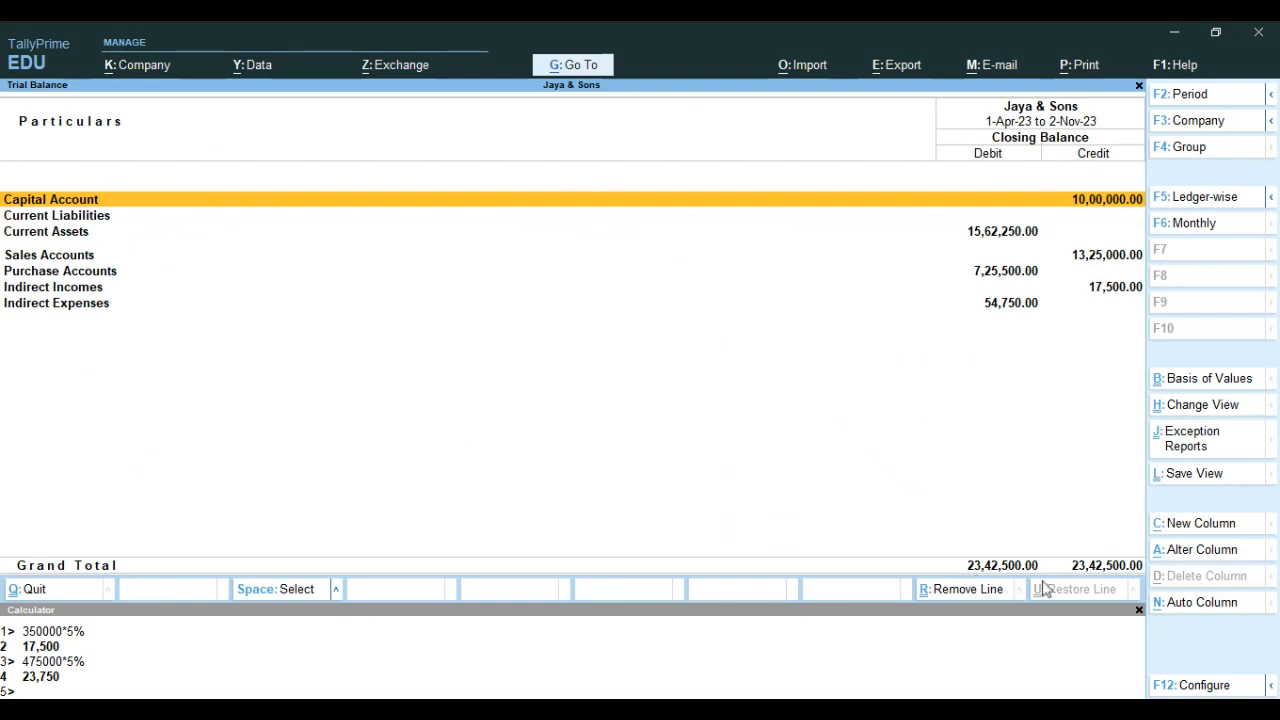
key("Escape")
Open the Day Book, list its vouchers for 1-6-2023 to 2-11-2023, and close the report
key("Down")
key("Return")
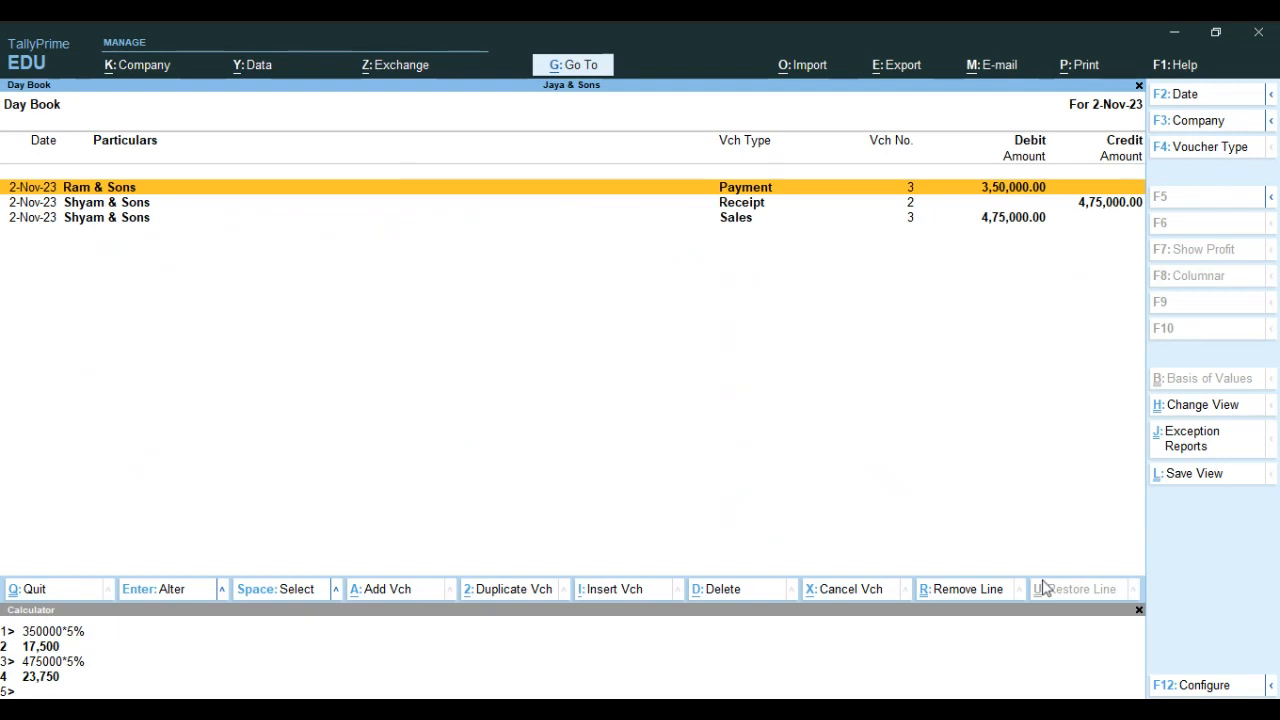
key("F2")
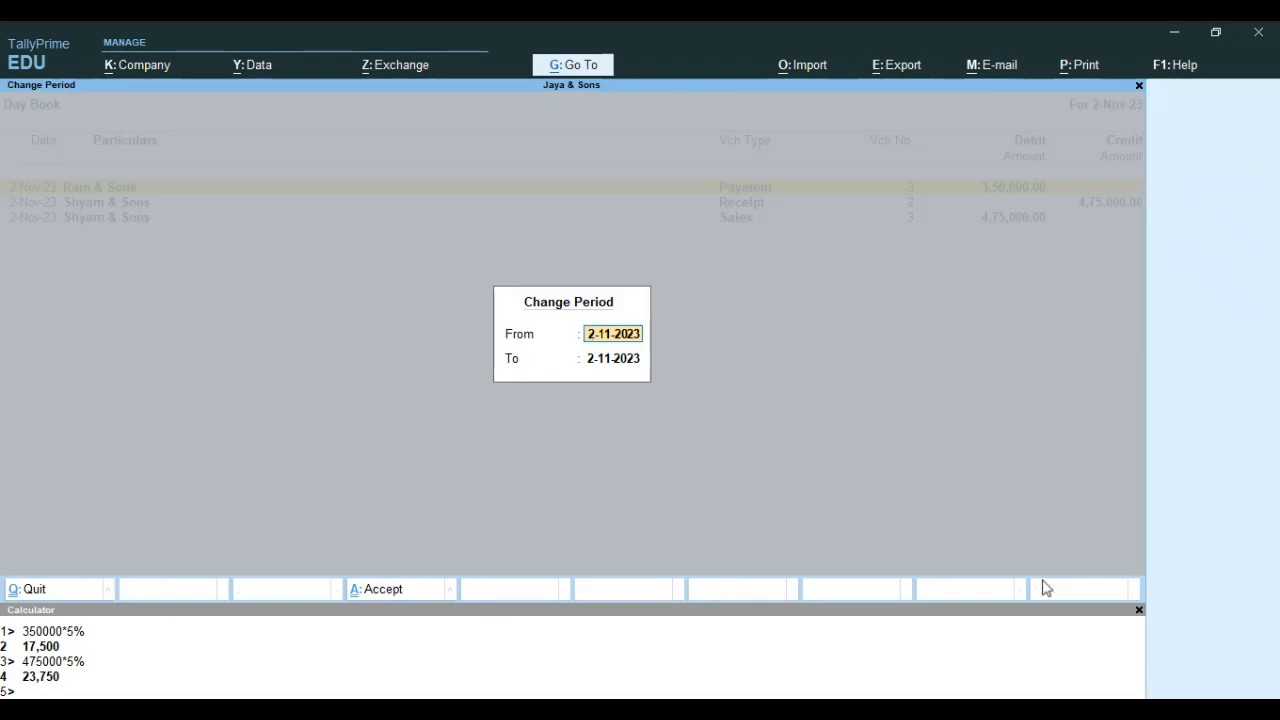
type("1.")
key("BackSpace")
key("BackSpace")
type("1.")
type("6")
key("Return")
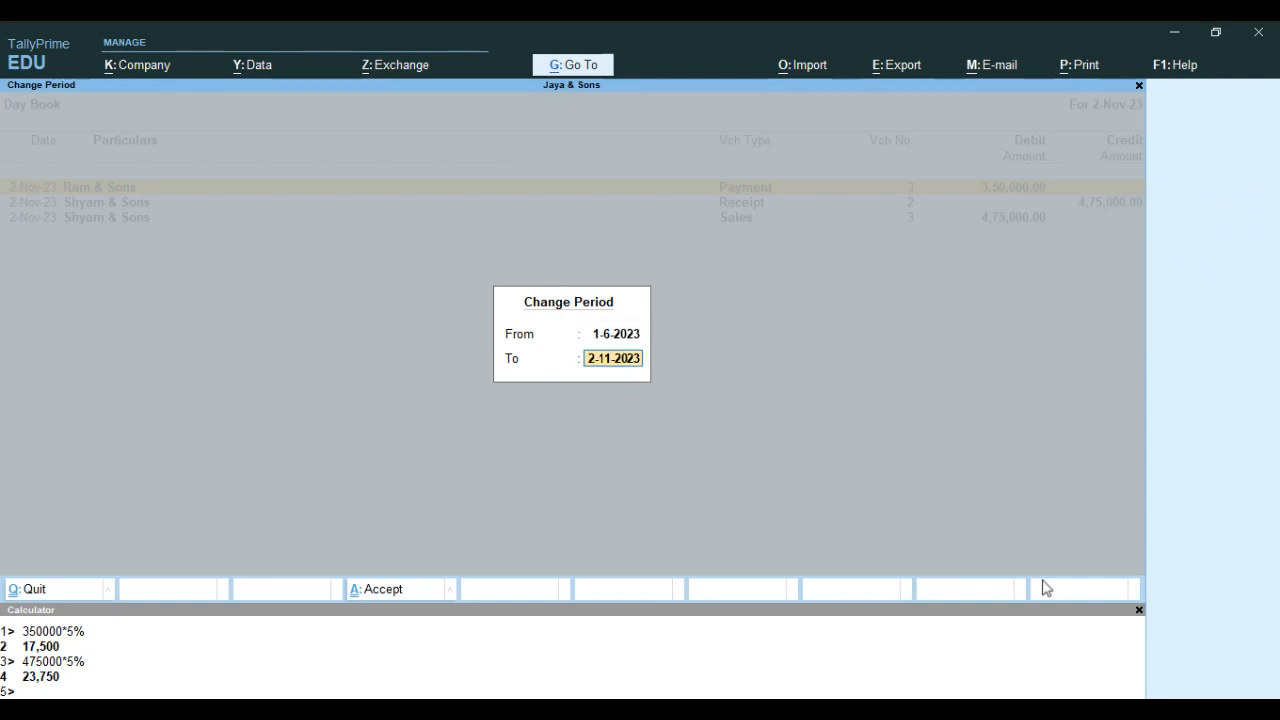
key("Return")
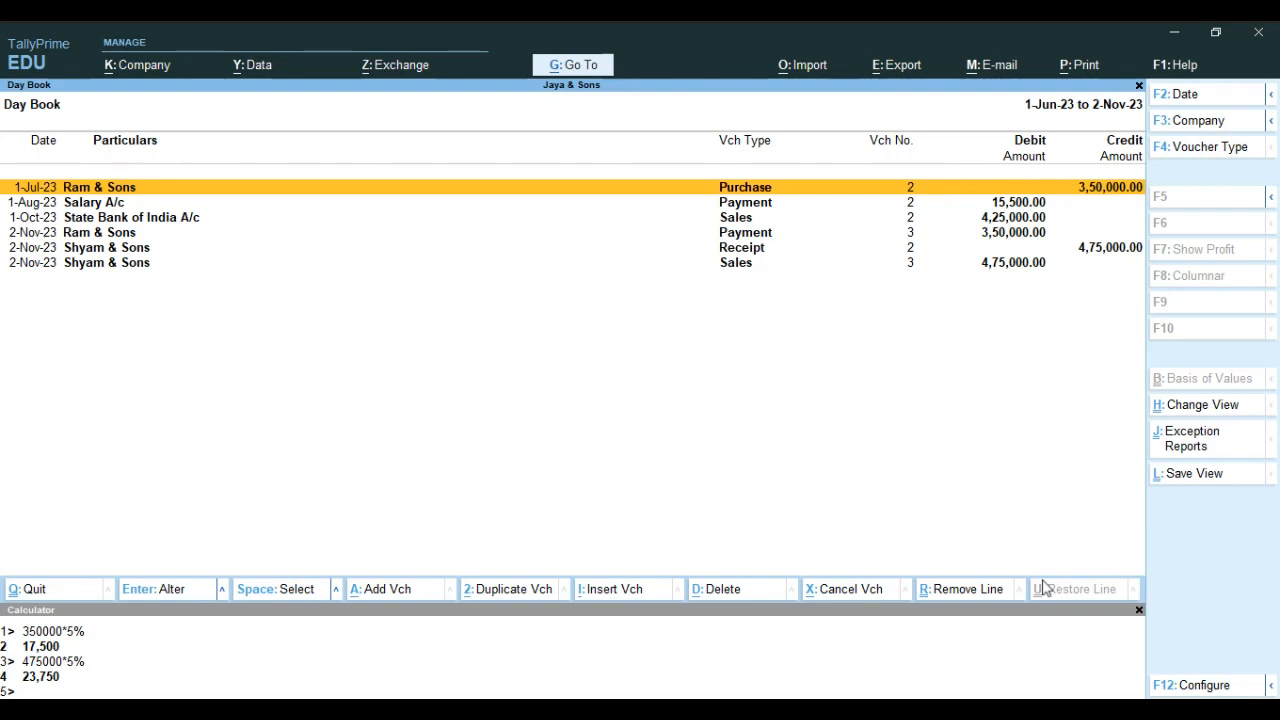
key("Escape")
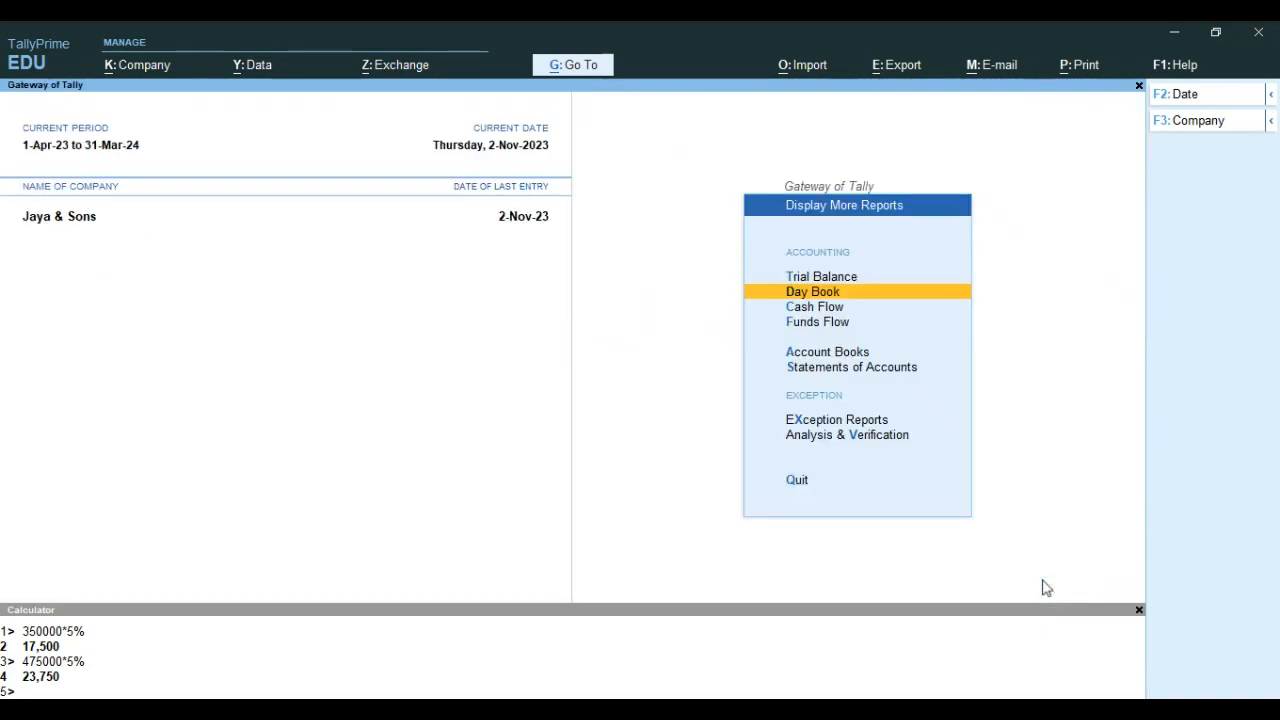
Review the monthly Cash Flow report and the monthly Funds Flow report, closing each one
key("Down")
key("Return")
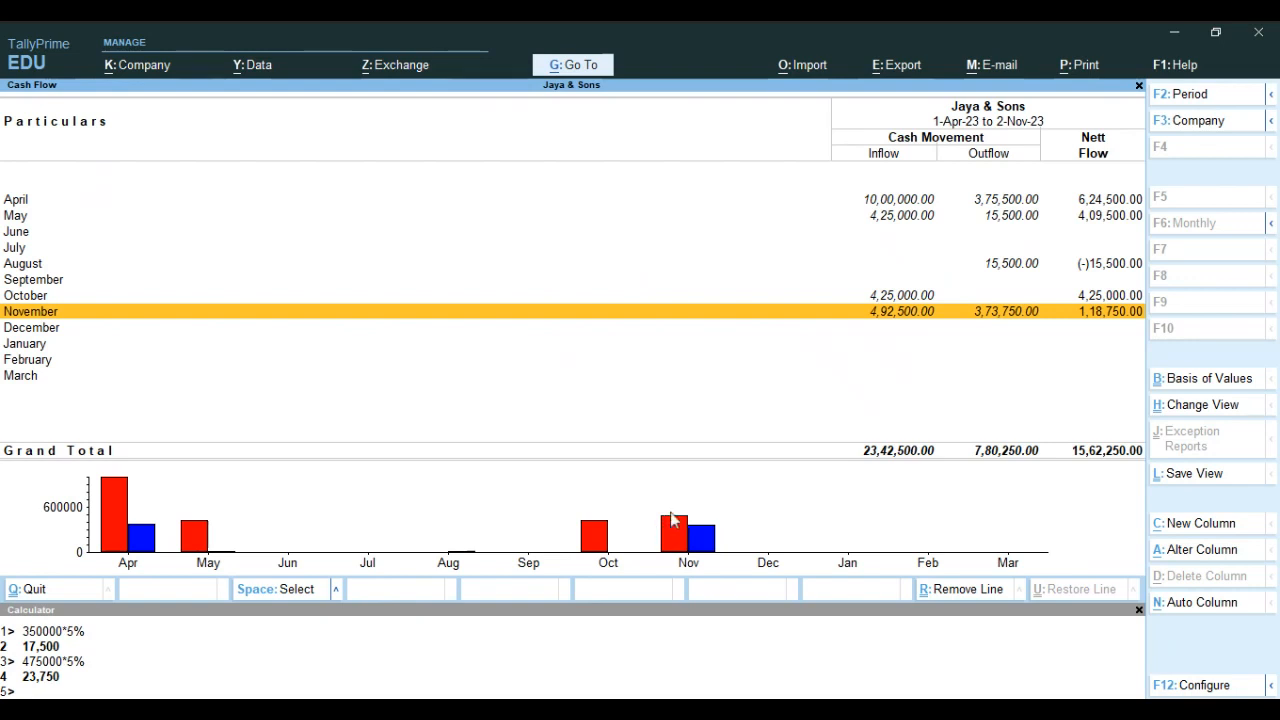
key("Escape")
key("Down")
key("Return")
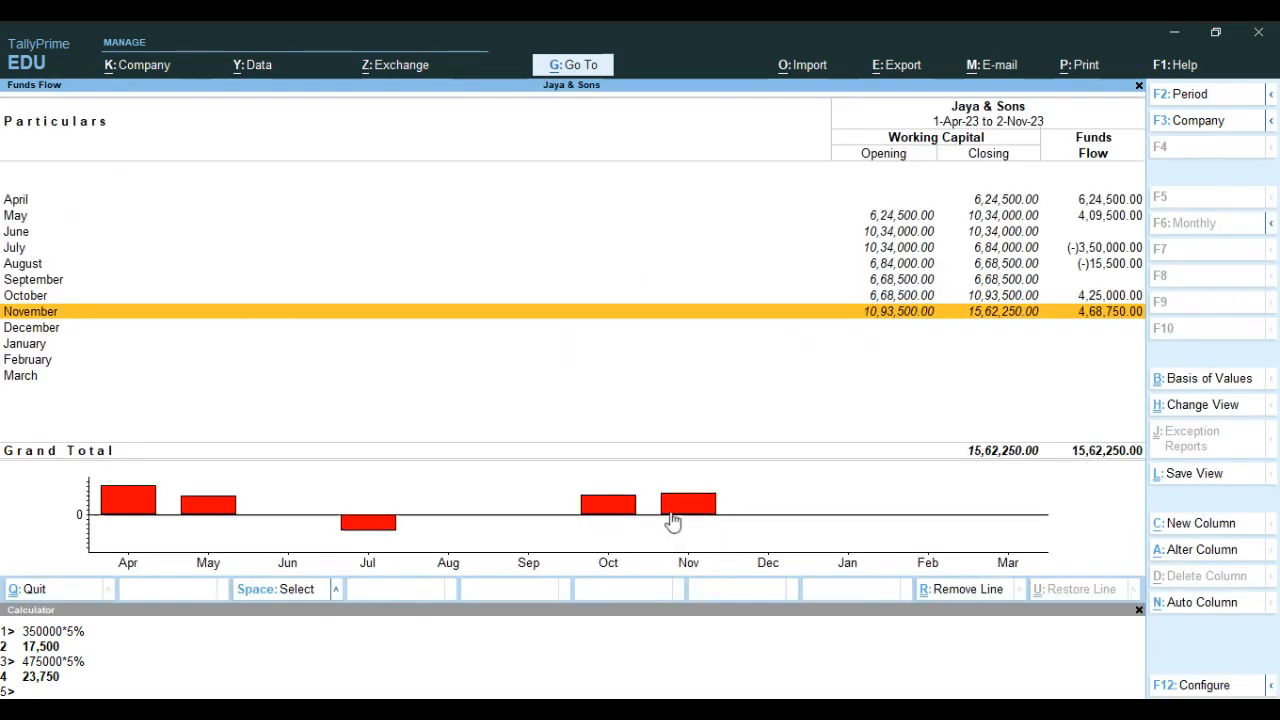
key("Escape")
Open the Cash A/c ledger from the account books, review its voucher entries and closing balance, and return to the ledger list
key("Down")
key("Return")
key("Down")
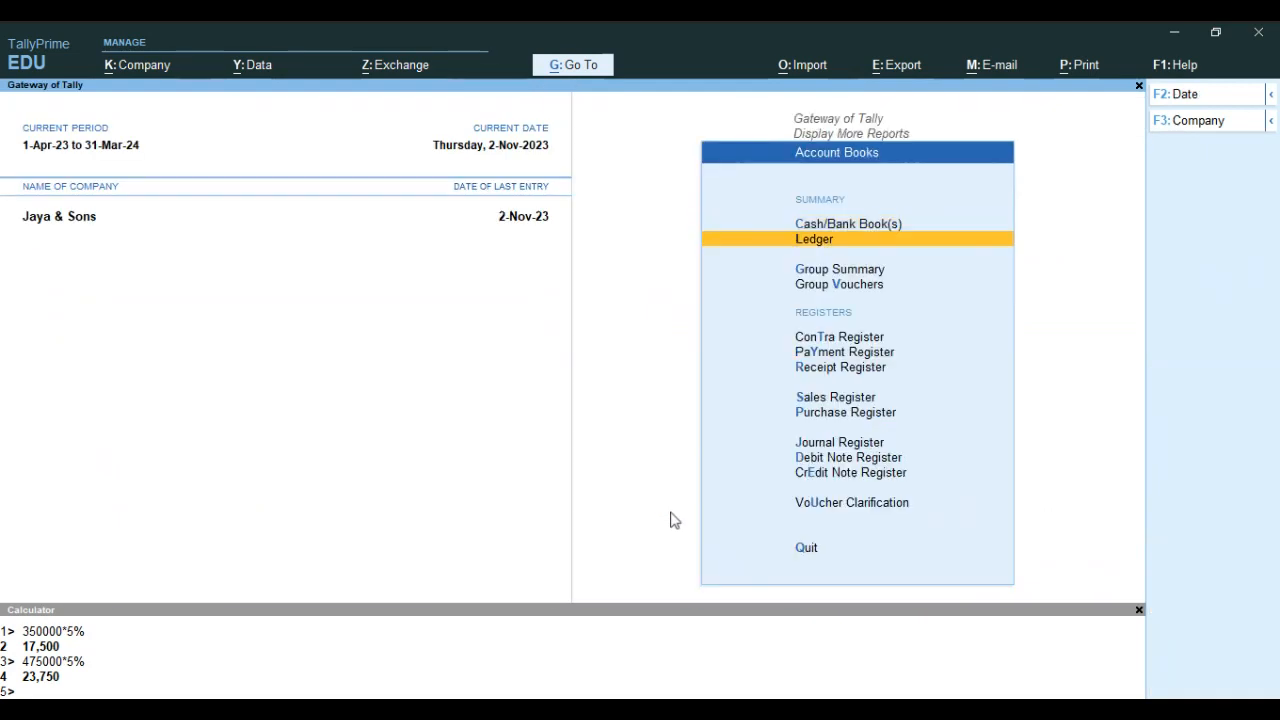
key("Return")
key("Down")
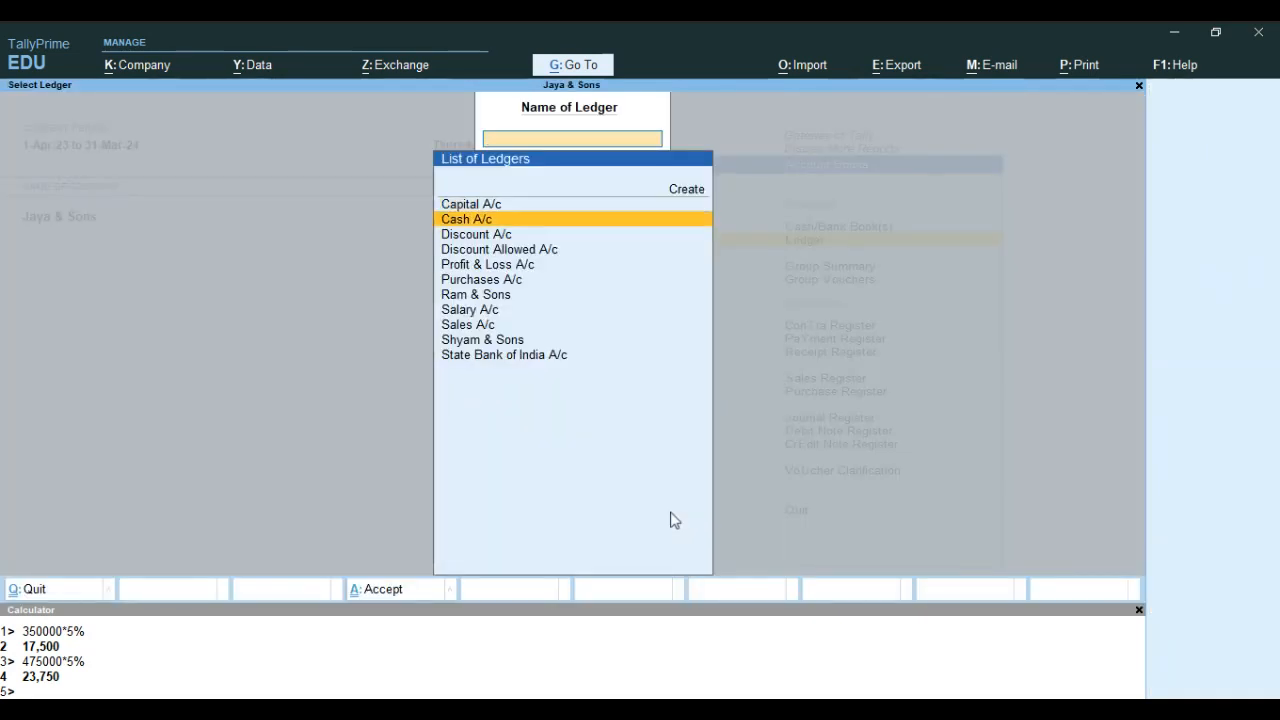
key("Return")
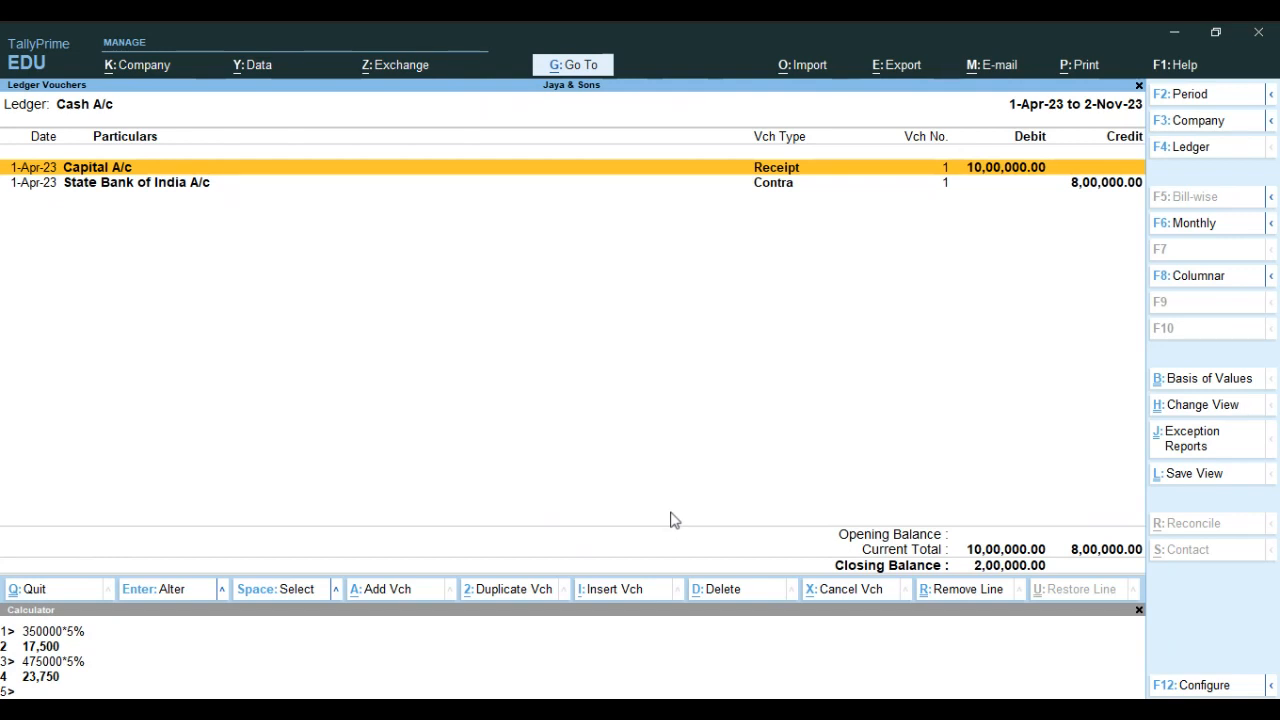
key("Down")
key("Up")
key("Down")
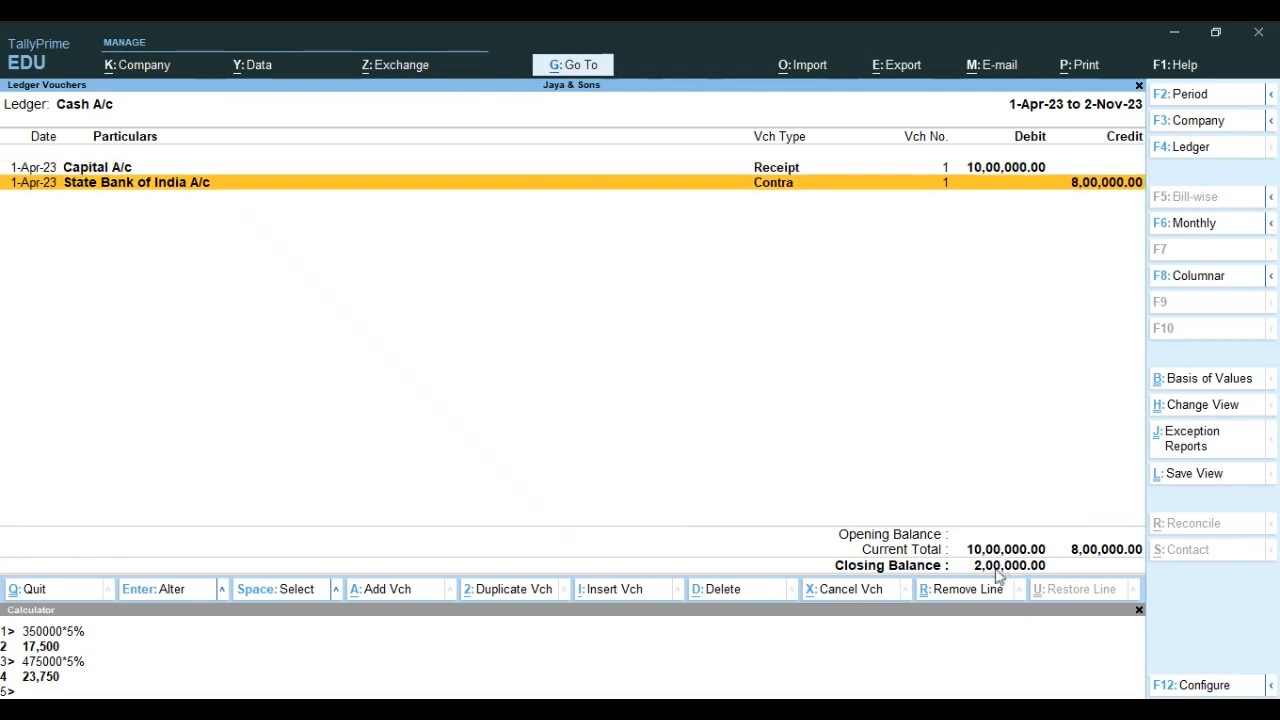
key("Escape")
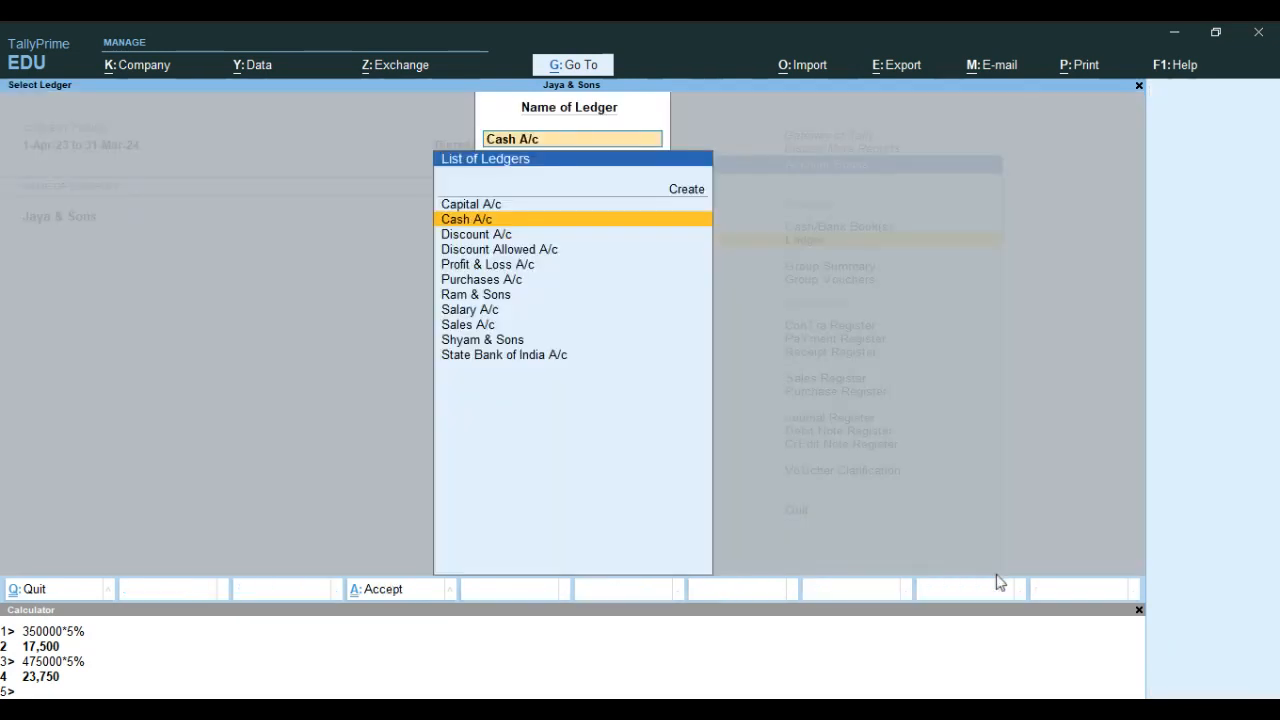
Review the vouchers in the Discount A/c and Discount Allowed A/c ledgers, and return to the ledger list
key("Down")
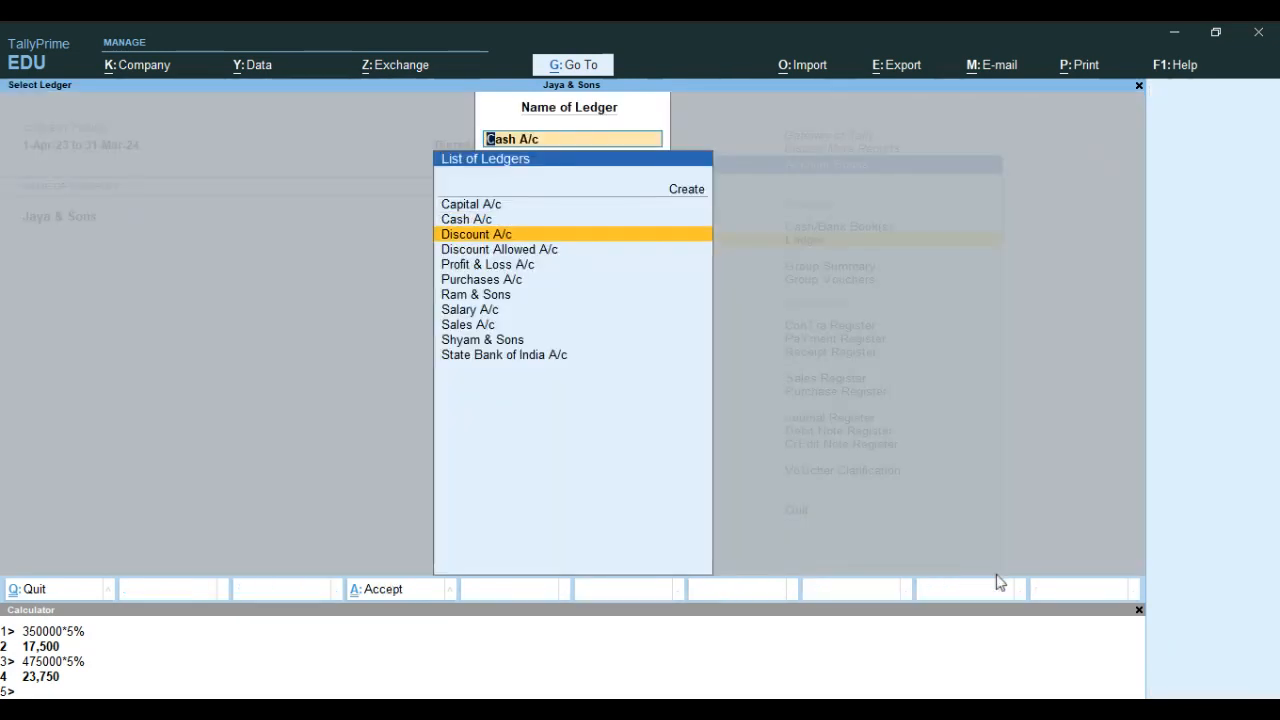
key("Return")
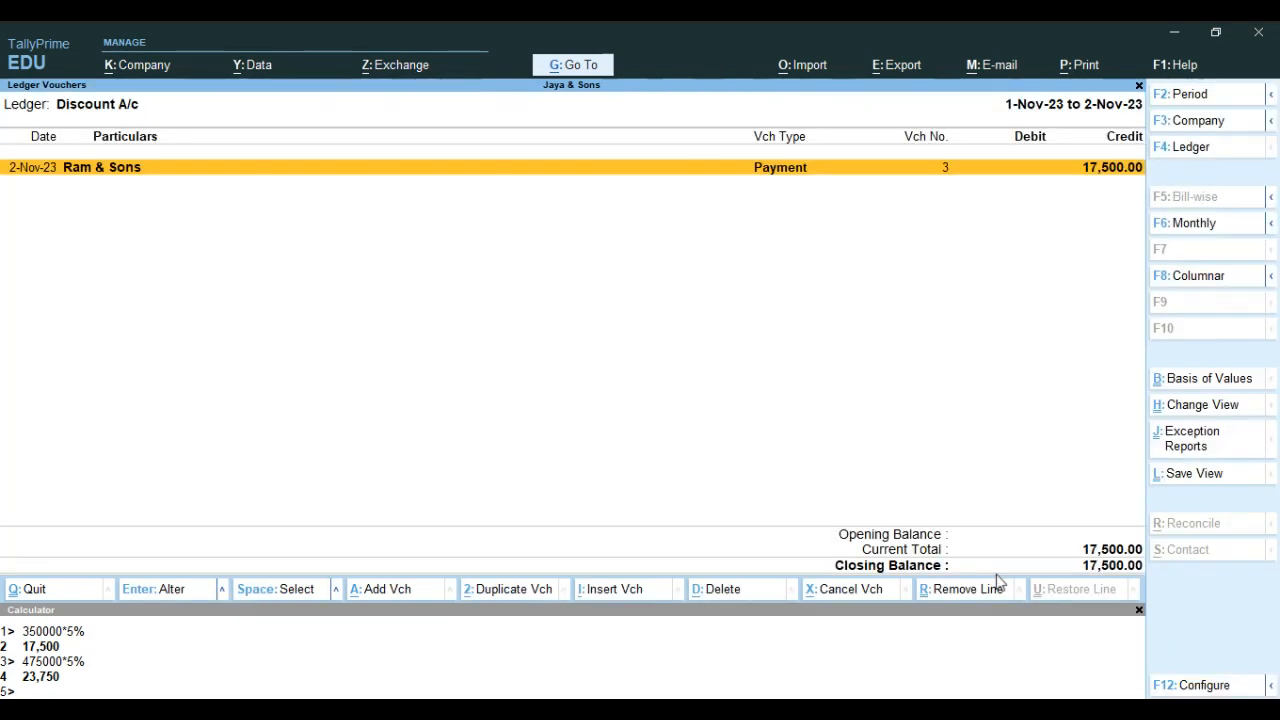
key("Escape")
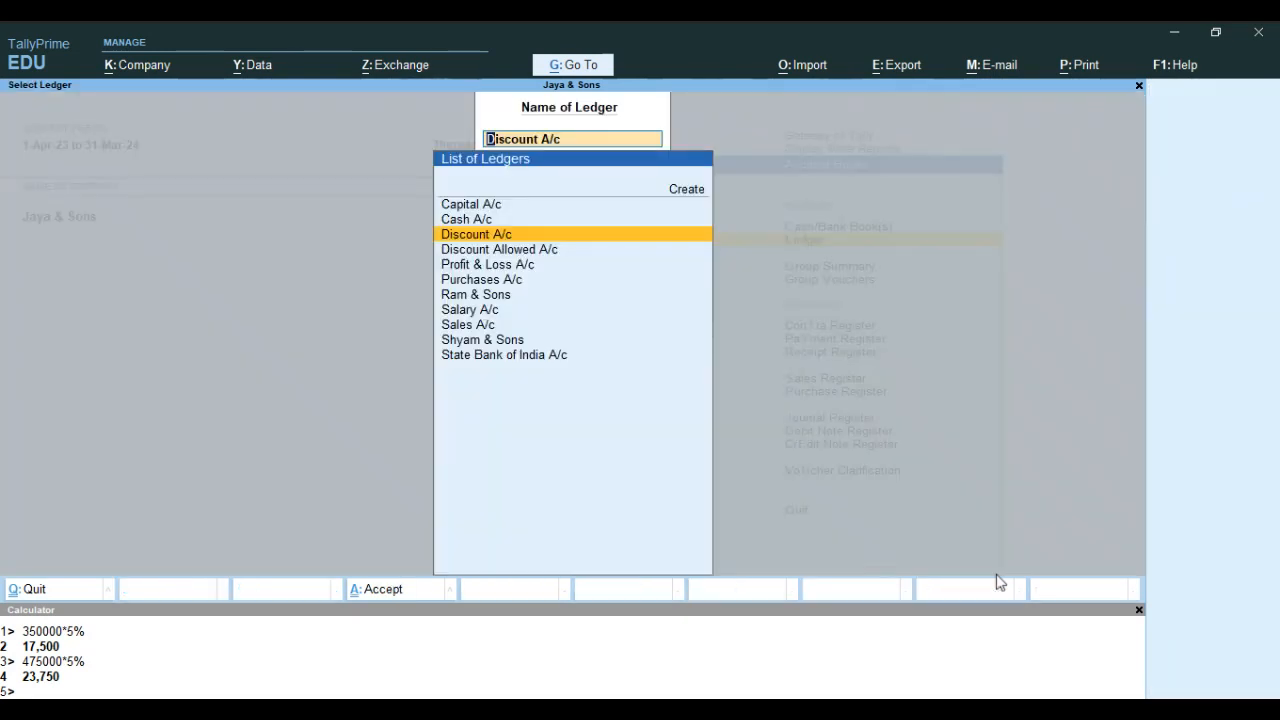
key("Down")
key("Return")
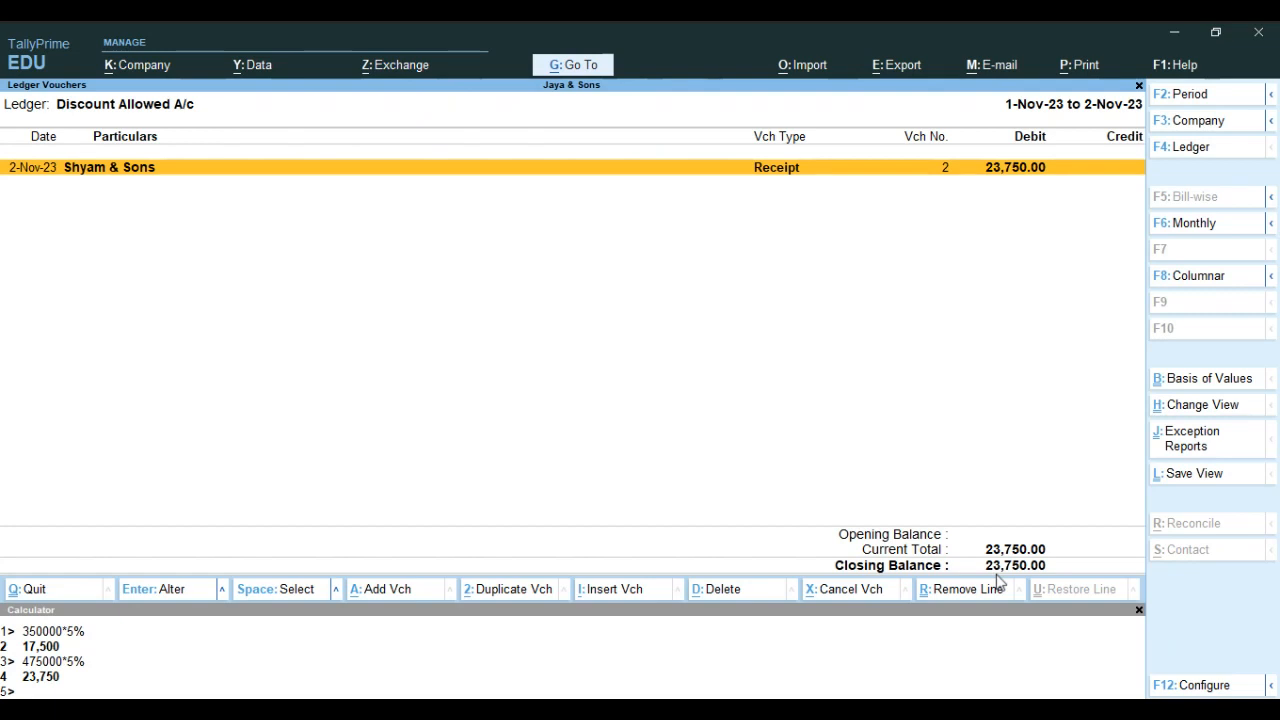
key("Escape")
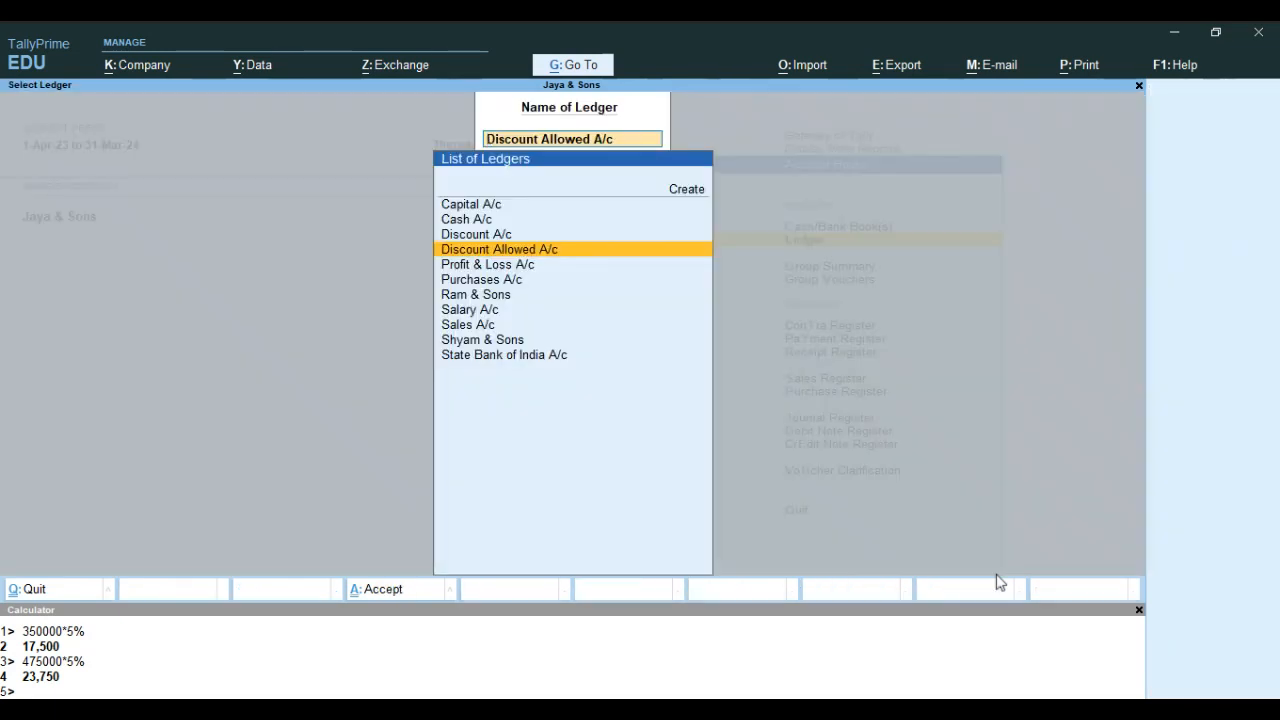
Open the Purchases A/c ledger, start its period from 1-4-2023, review the purchases, and return to the ledger list
key("Down")
key("Down")
key("Return")
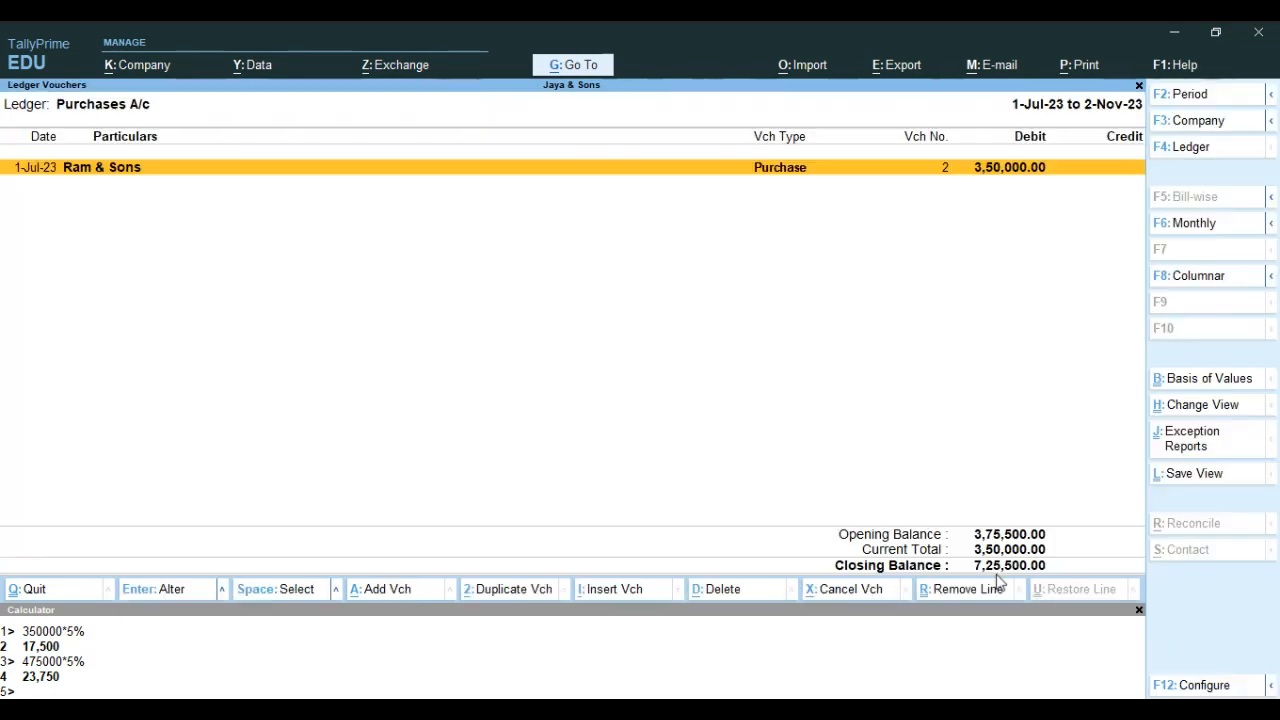
key("F2")
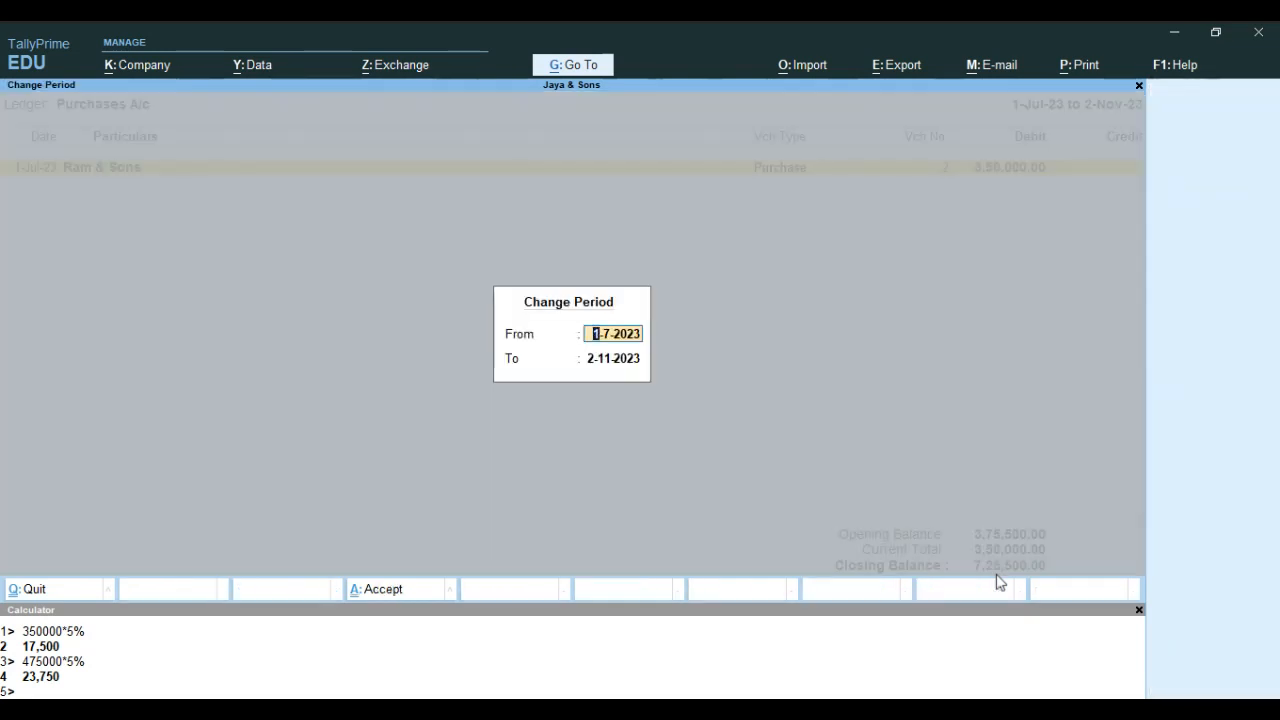
type("1.")
type("4")
key("Return")
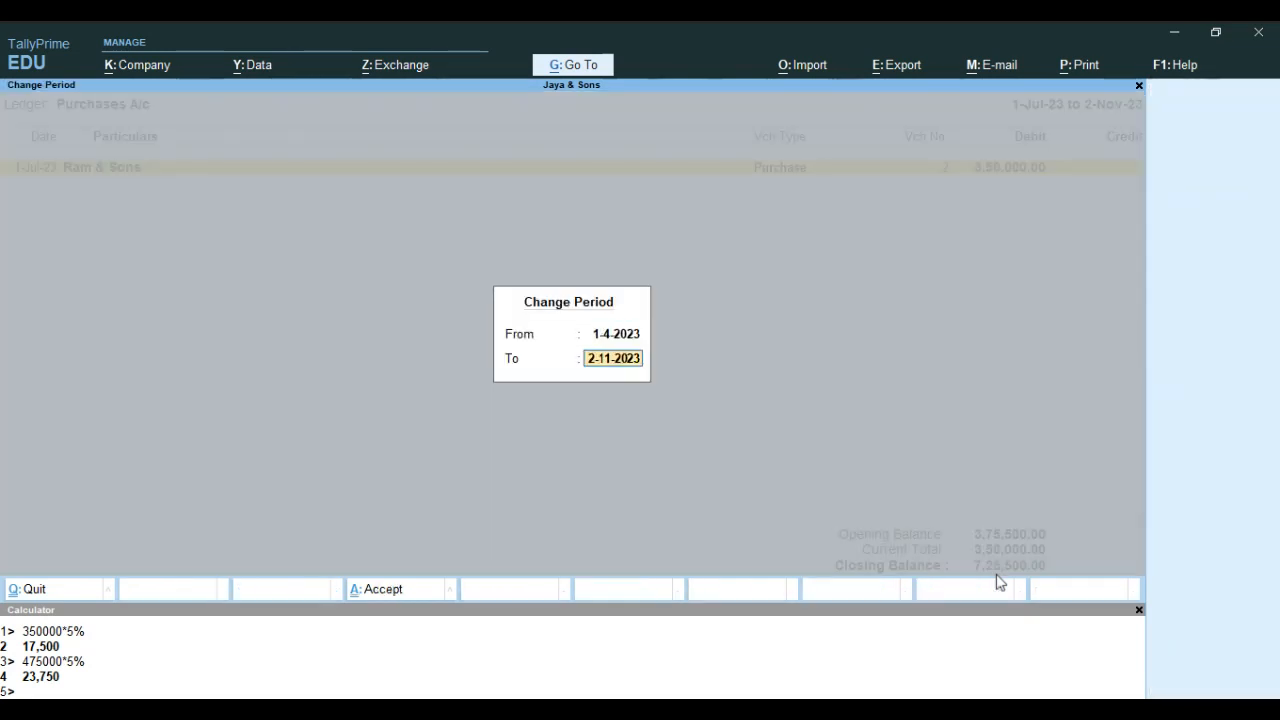
key("Return")
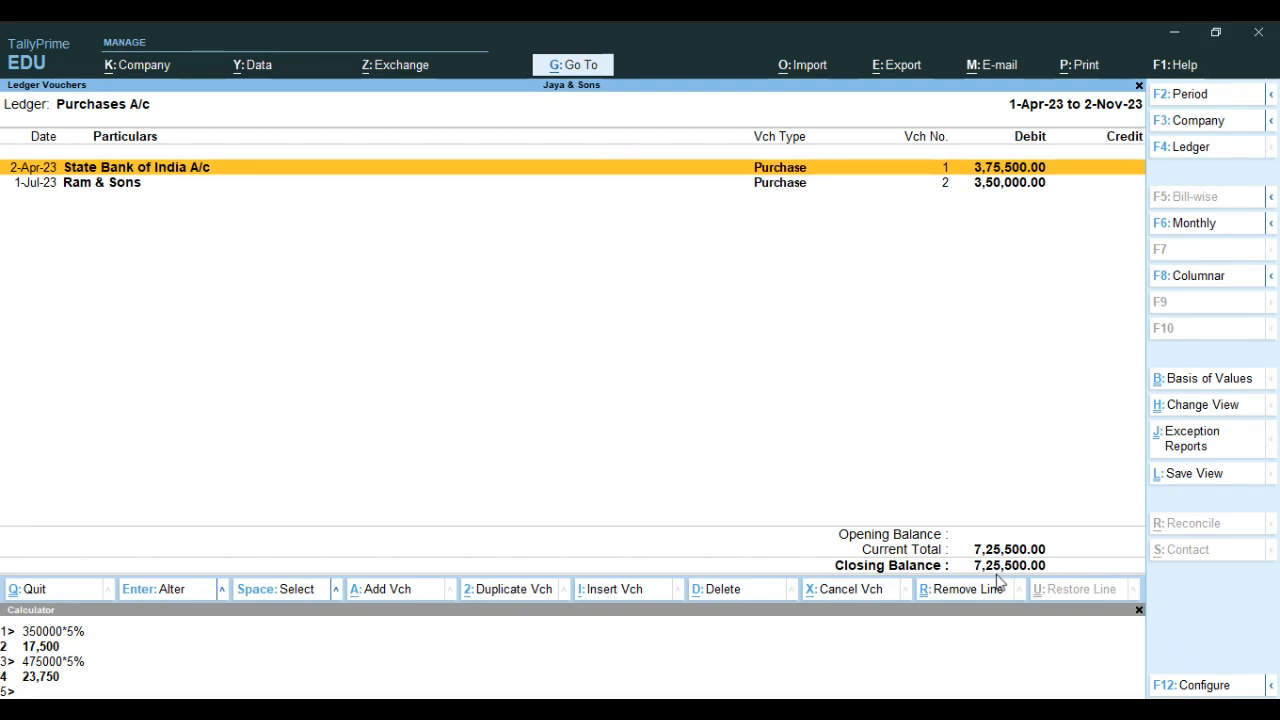
key("Escape")
Open the Ram & Sons ledger, start its period from 1-4-2023, review the vouchers, and return to the ledger list
key("Down")
key("Return")
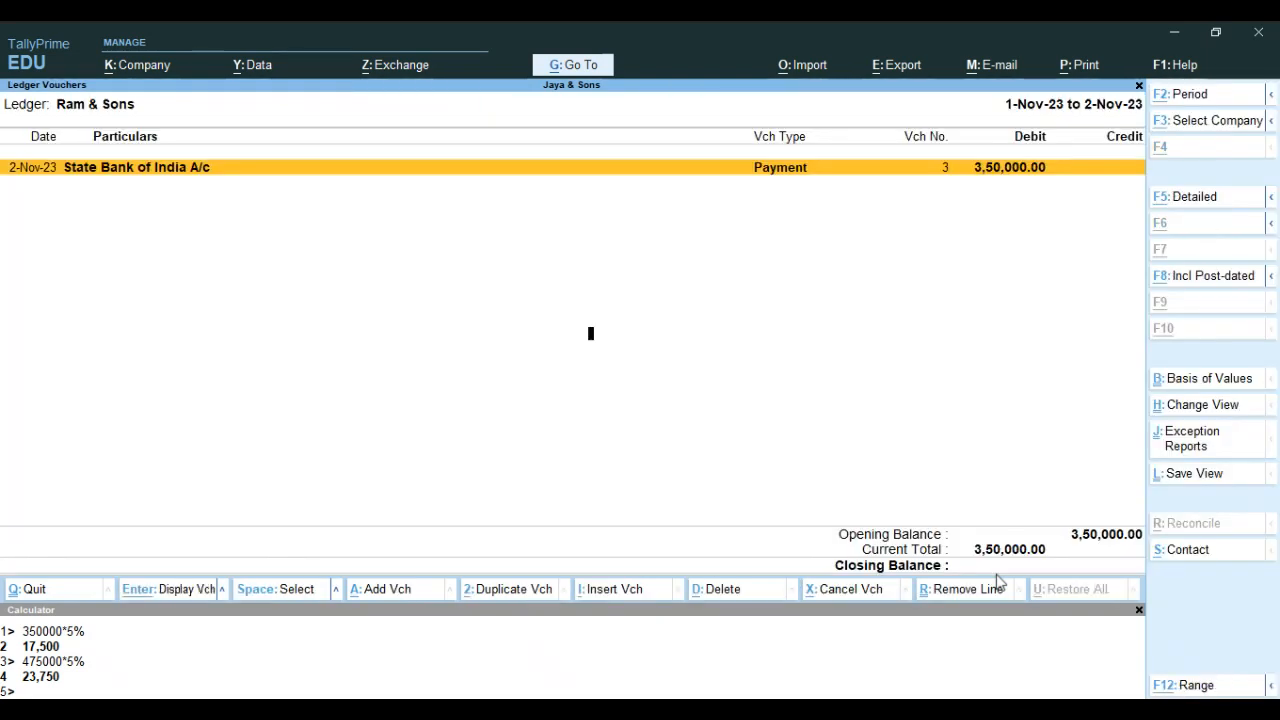
key("F2")
type("1.4")
key("Return")
key("Return")
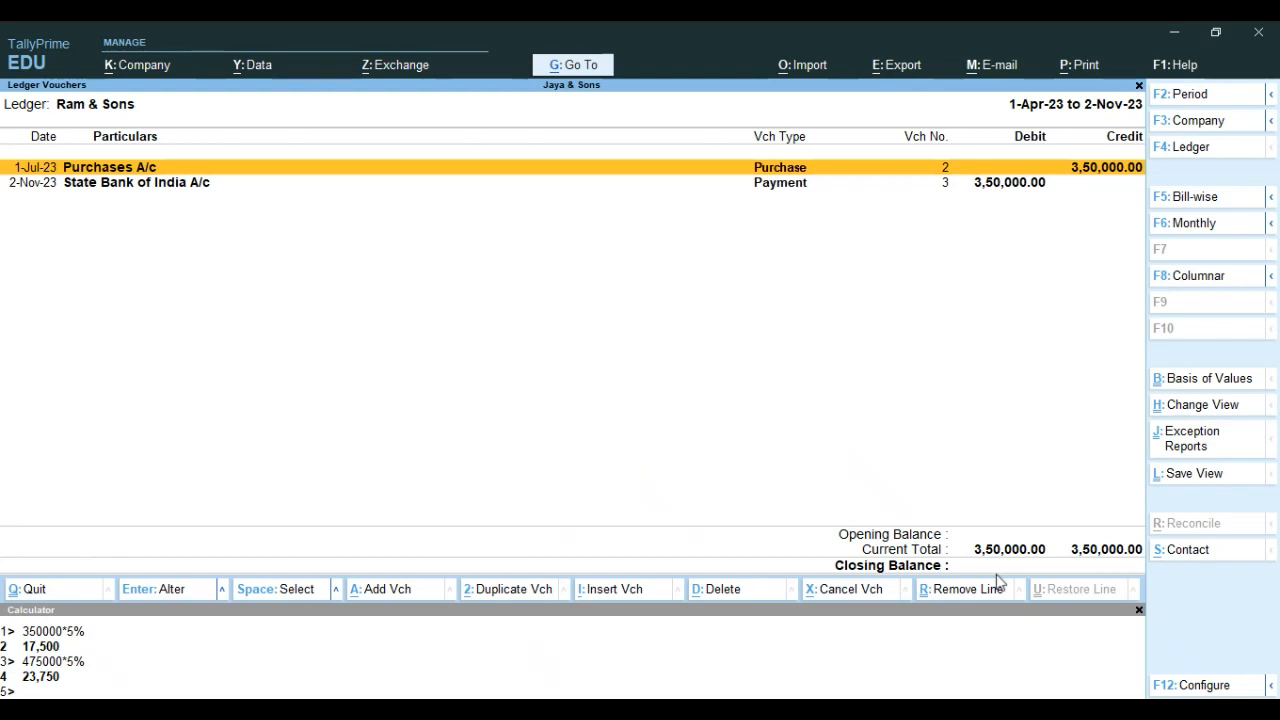
key("Escape")
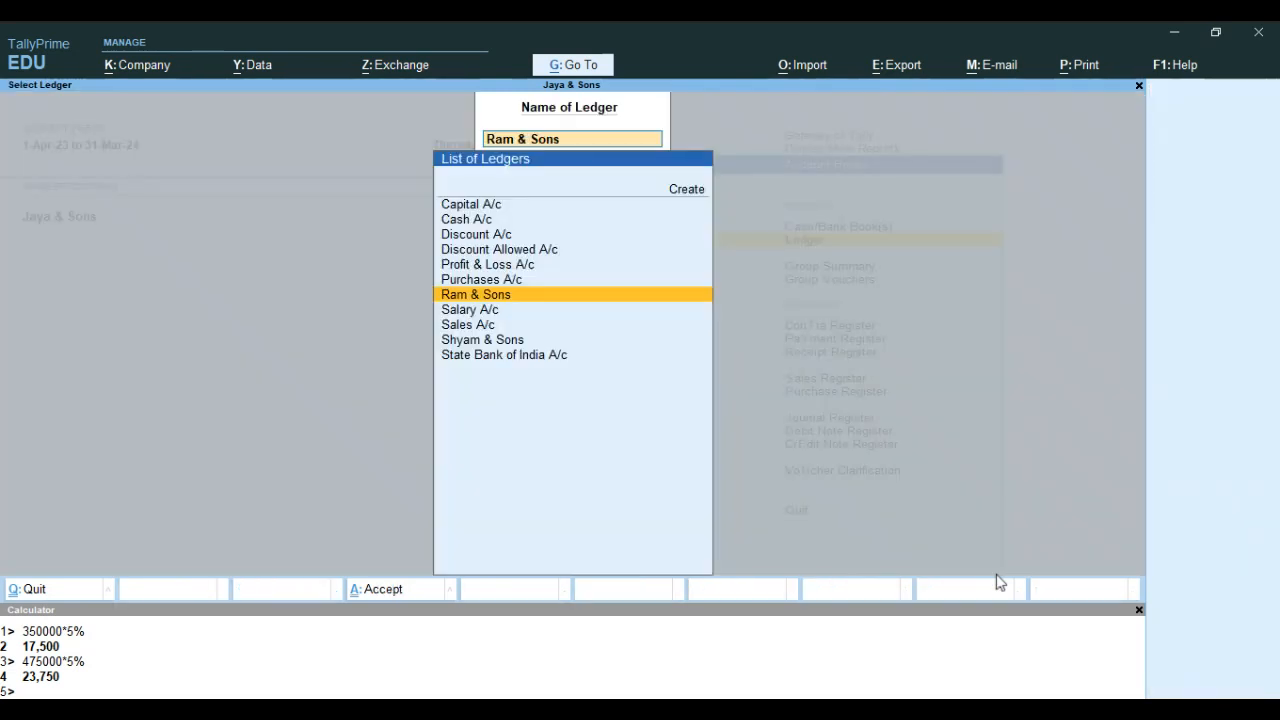
Check the vouchers and closing balance in the Salary A/c ledger, and return to the ledger list
key("Down")
key("Return")
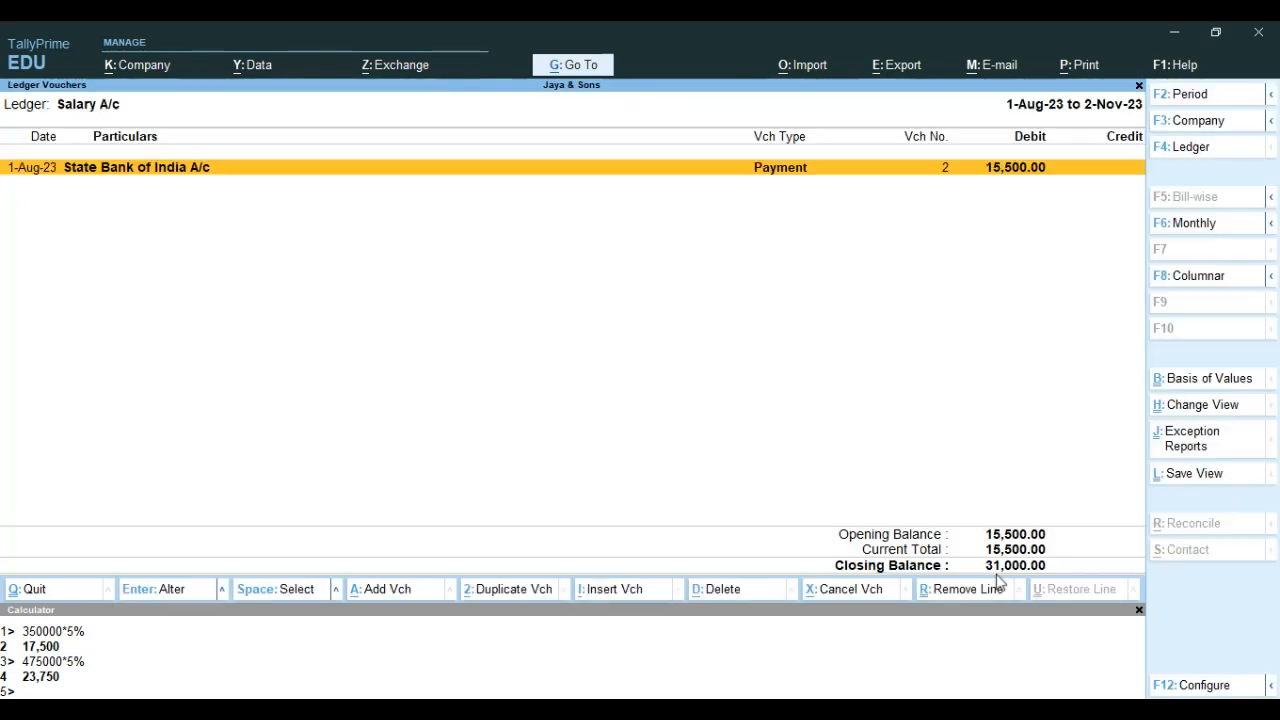
key("Escape")
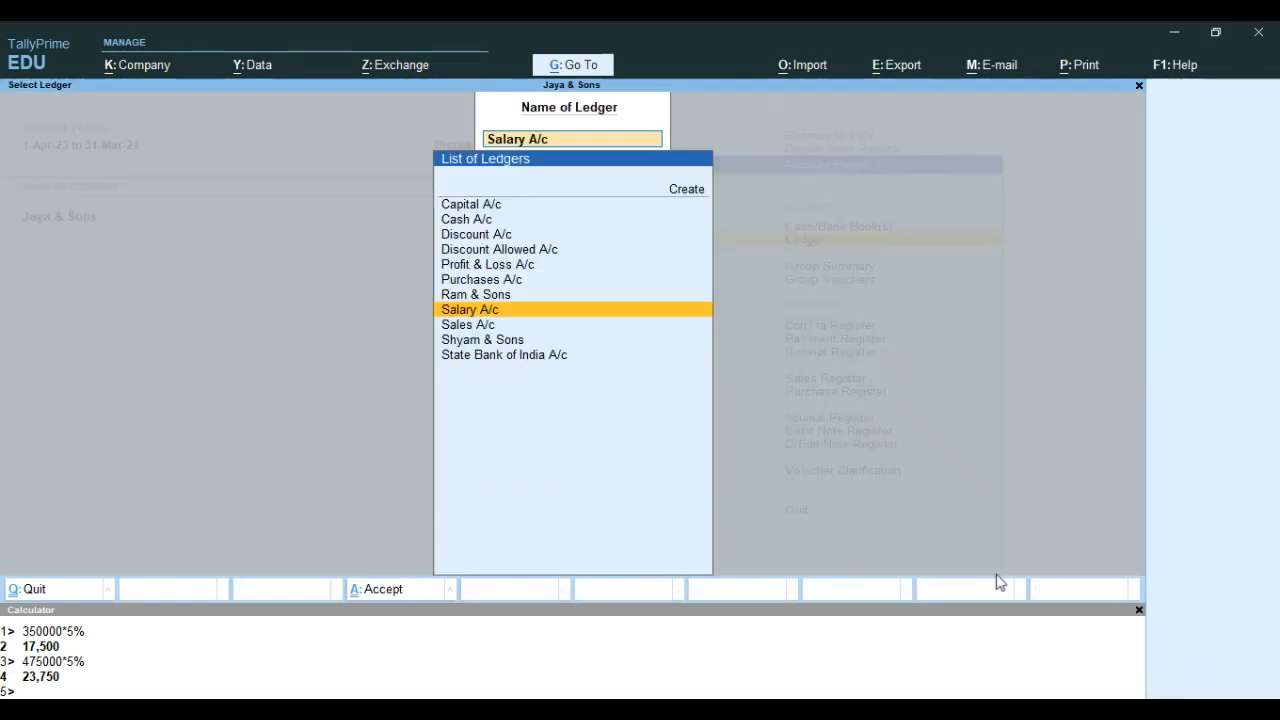
Open the Sales A/c ledger and start its period from 1-4-2023 to review all sales vouchers
key("Down")
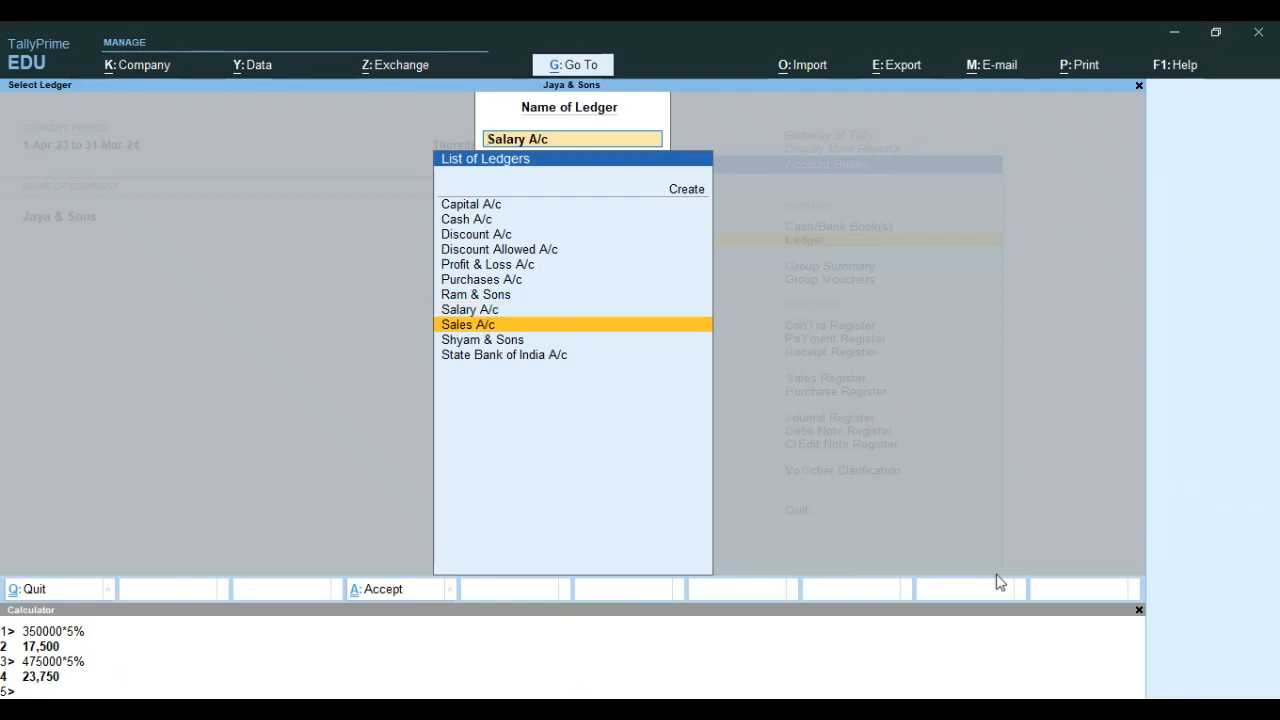
key("Return")
key("F2")
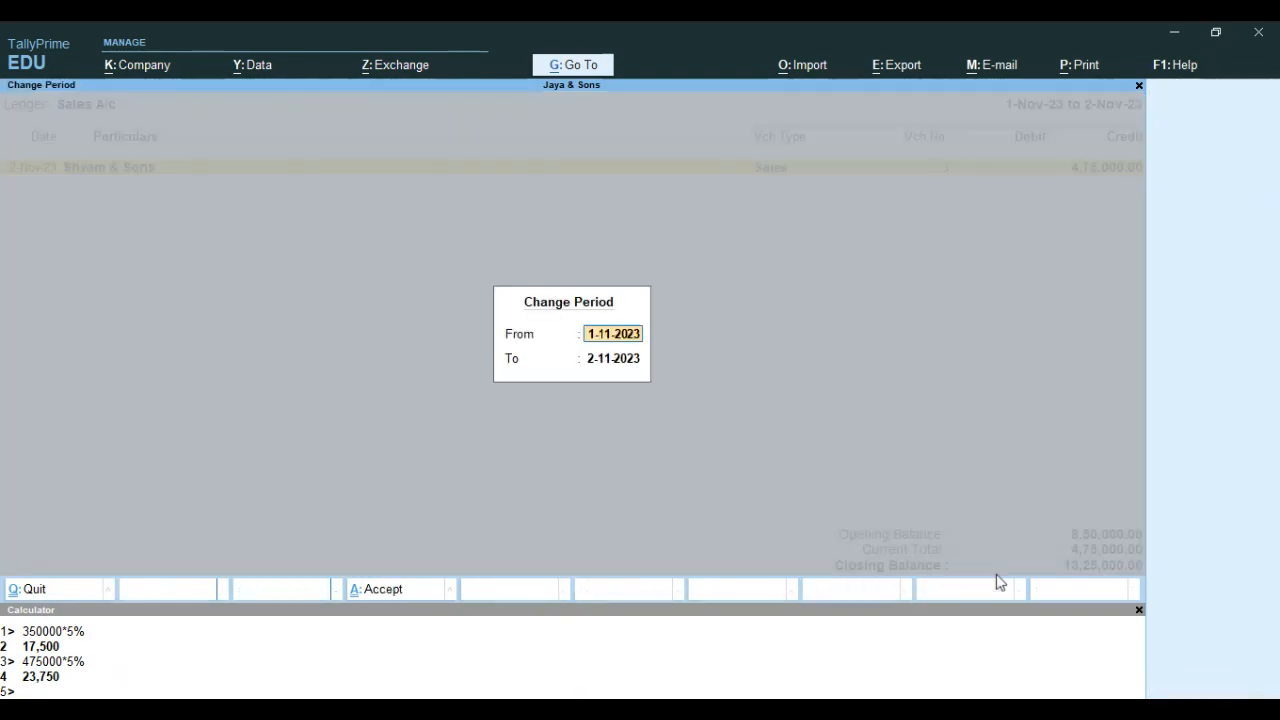
type("1-4")
key("Return")
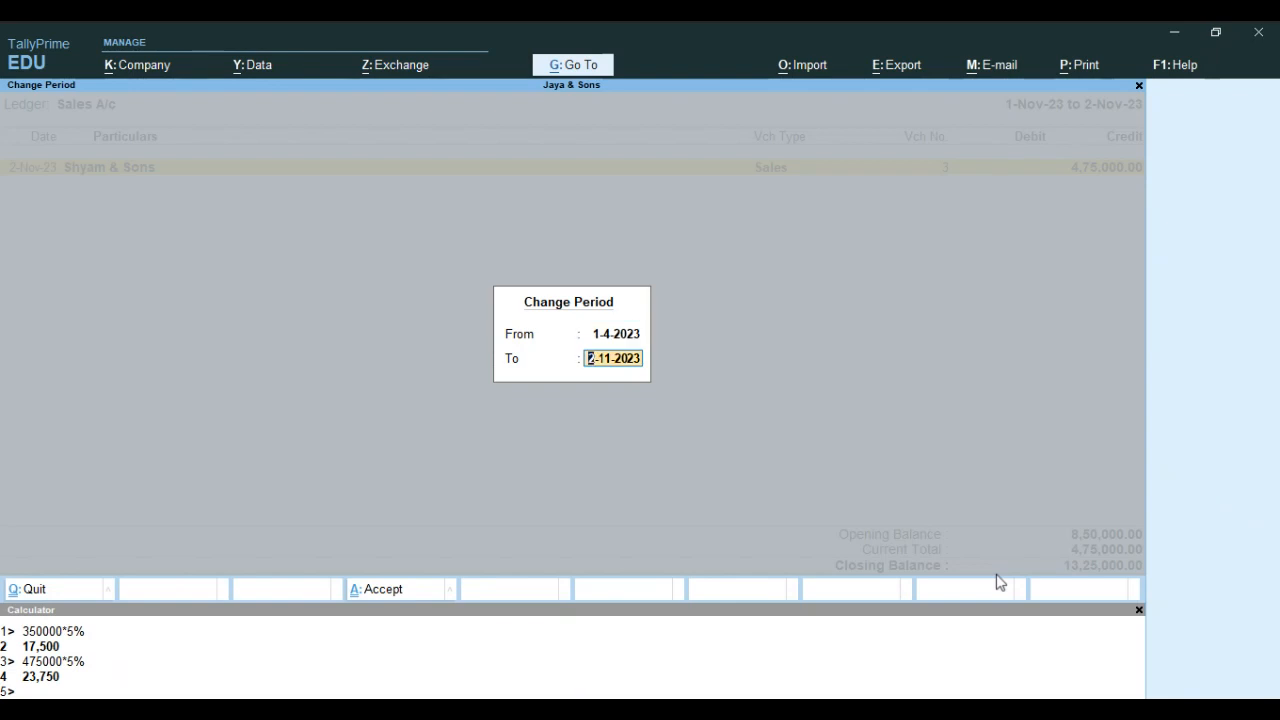
key("Return")
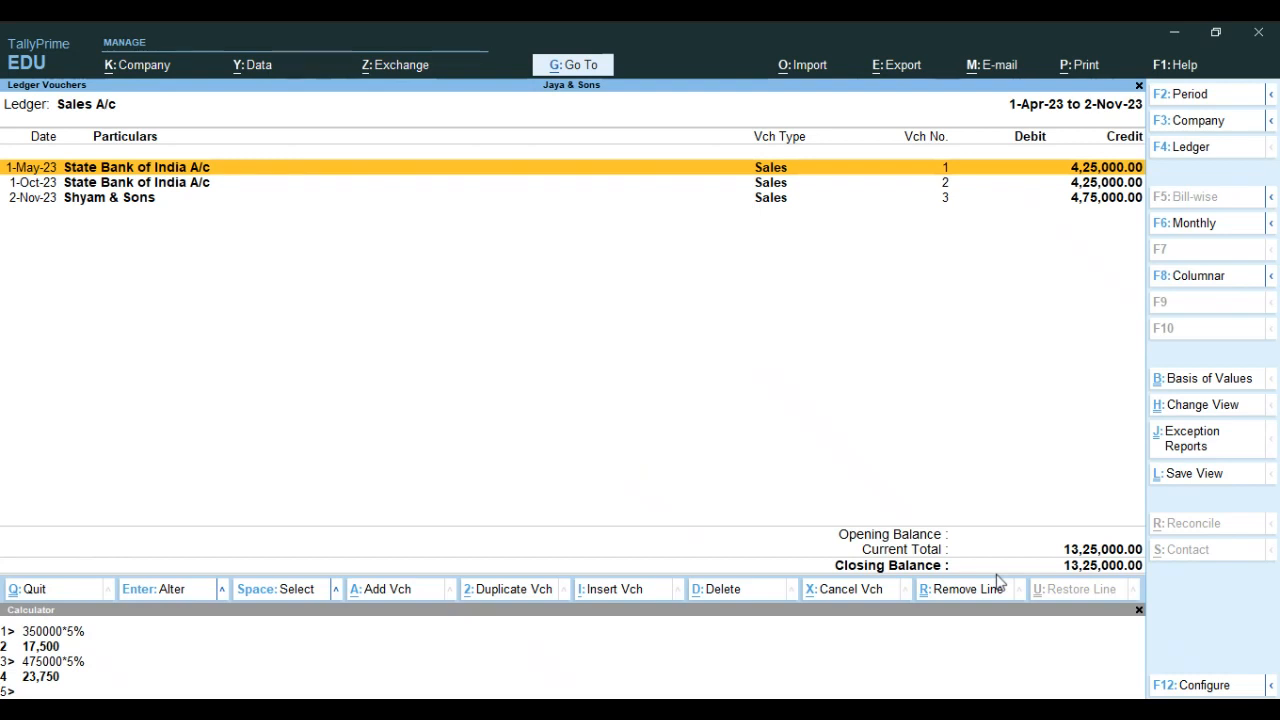
Switch to the Shyam & Sons ledger and start its period from 1-4-2023 to review its vouchers
key("F4")
key("Down")
key("Return")
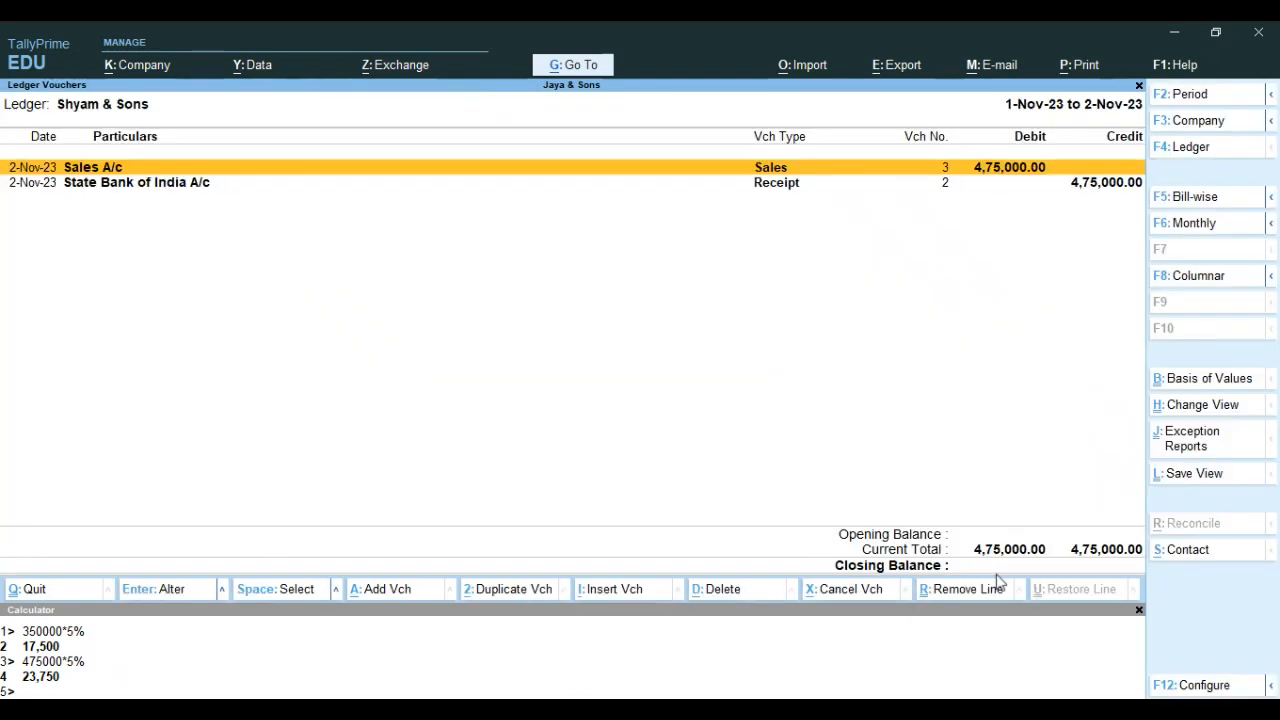
key("F2")
type("1-4")
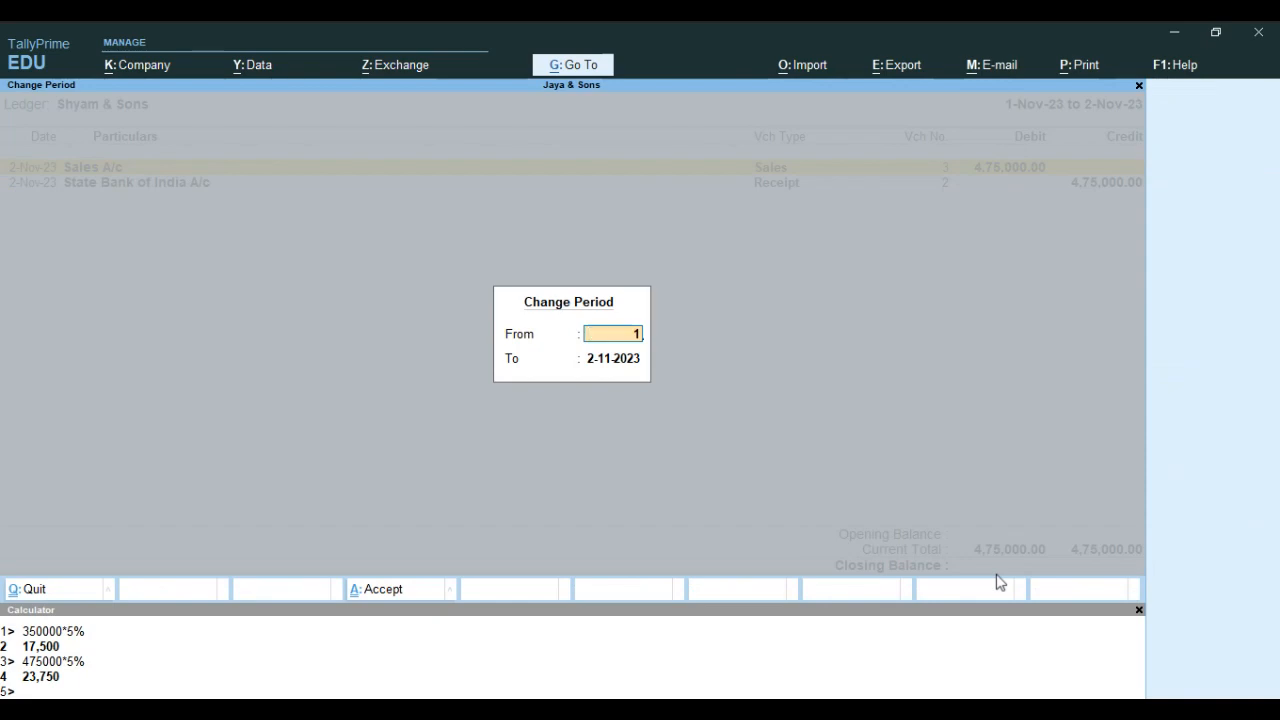
key("Return")
key("Return")
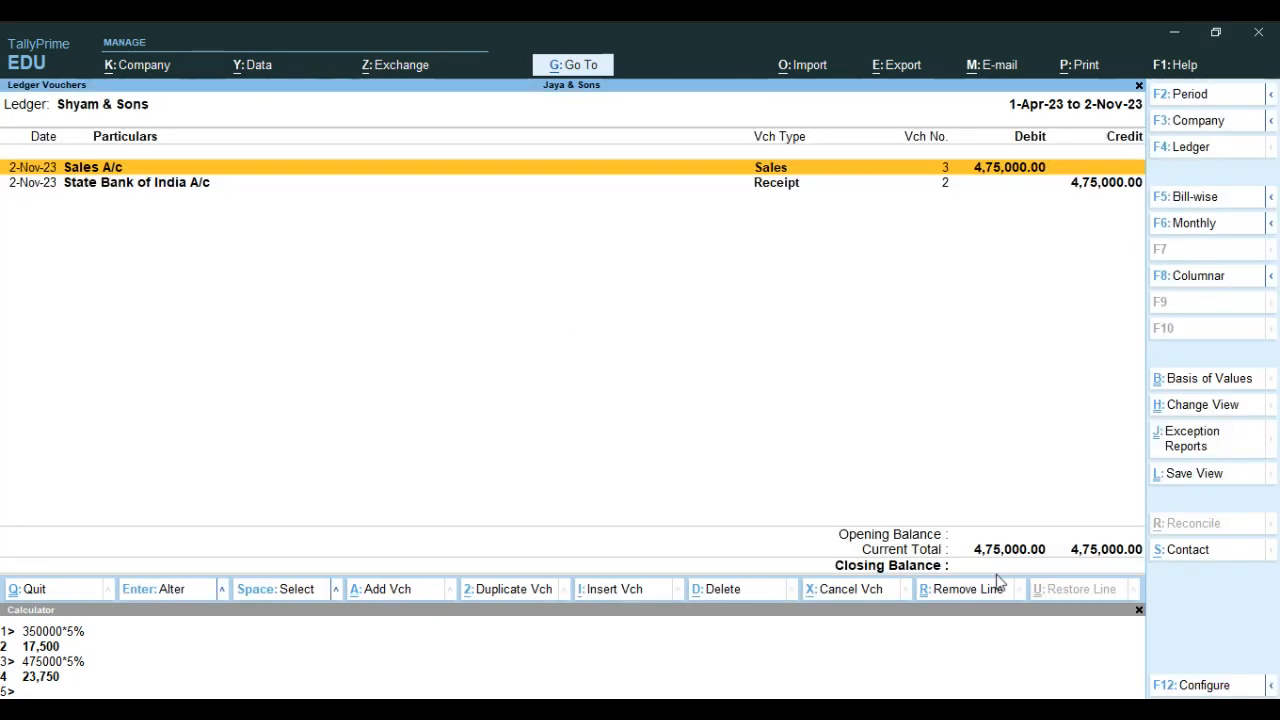
Switch to the State Bank of India A/c ledger, review its vouchers from 1-4-2023, and go back to the account books
key("F4")
key("Down")
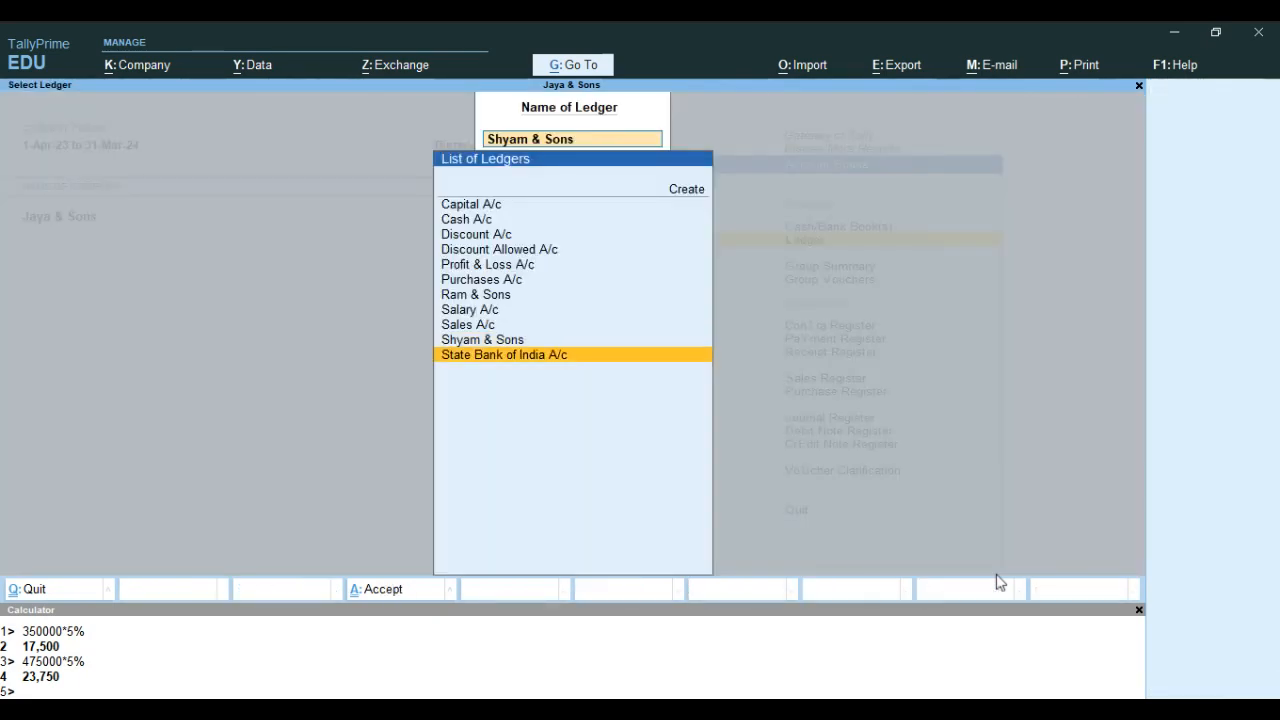
key("Return")
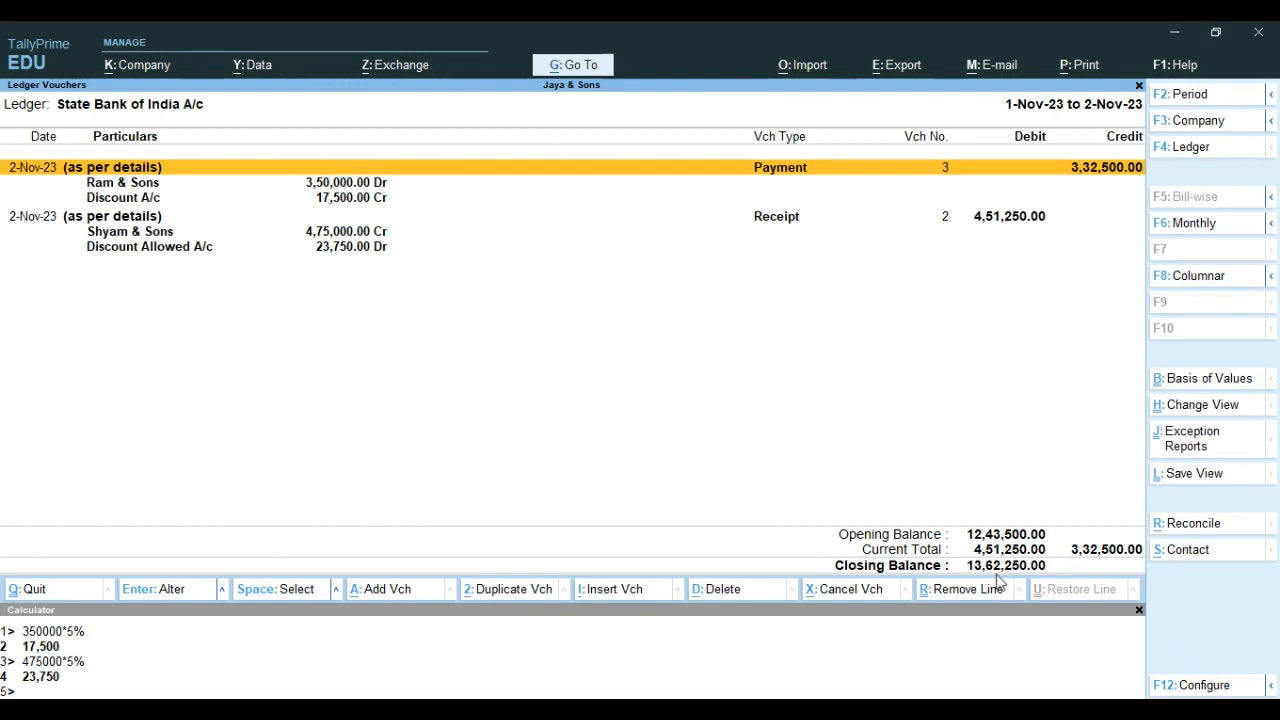
key("F2")
type("1.4")
key("Return")
key("Return")
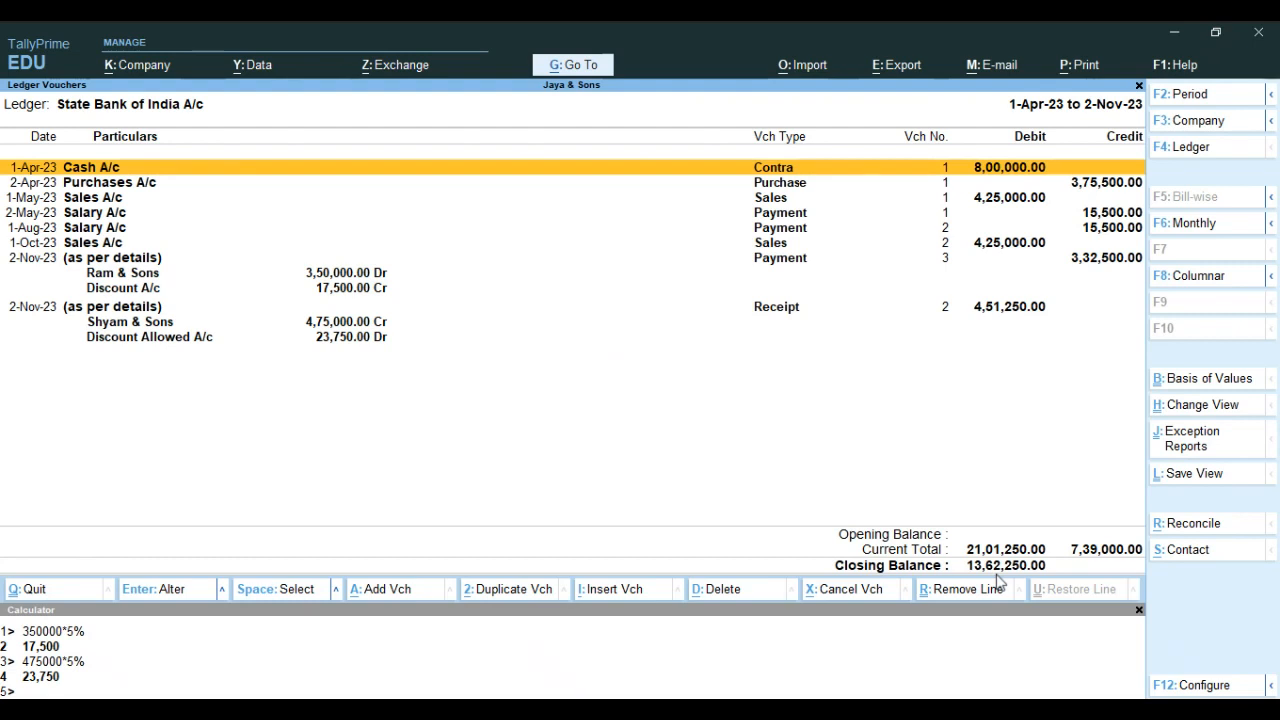
key("Escape")
key("Escape")
key("Escape")
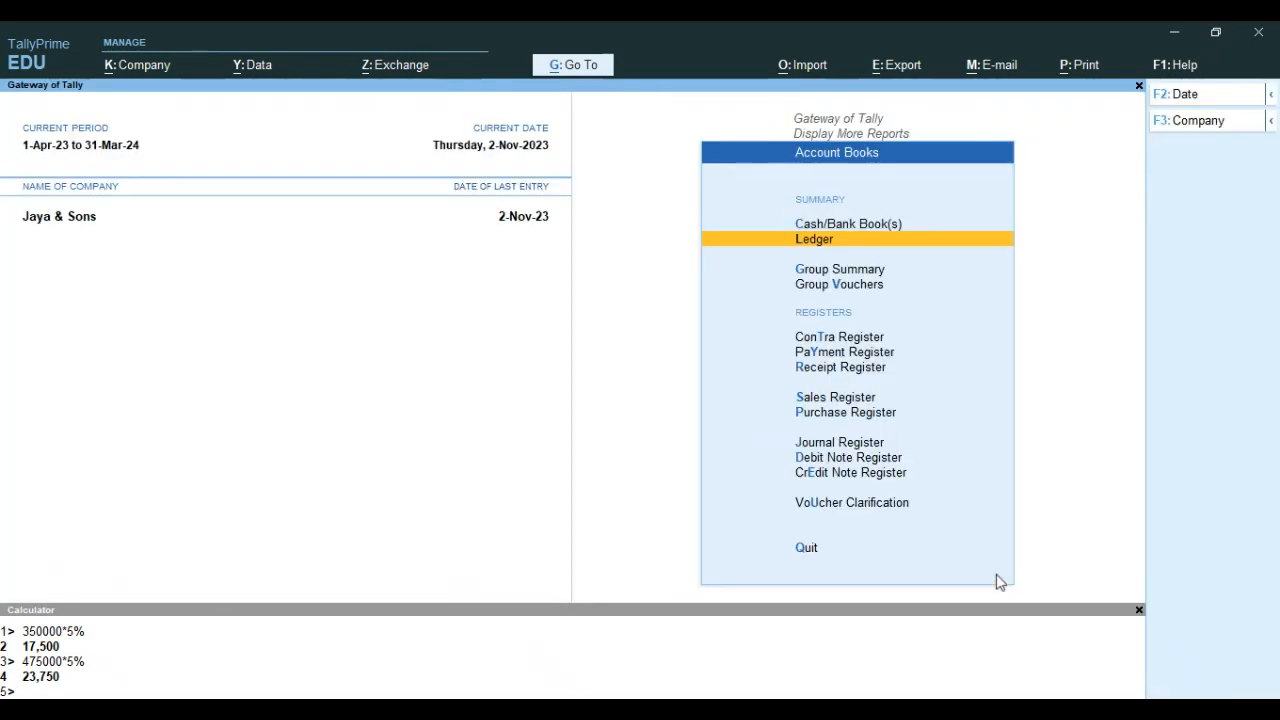